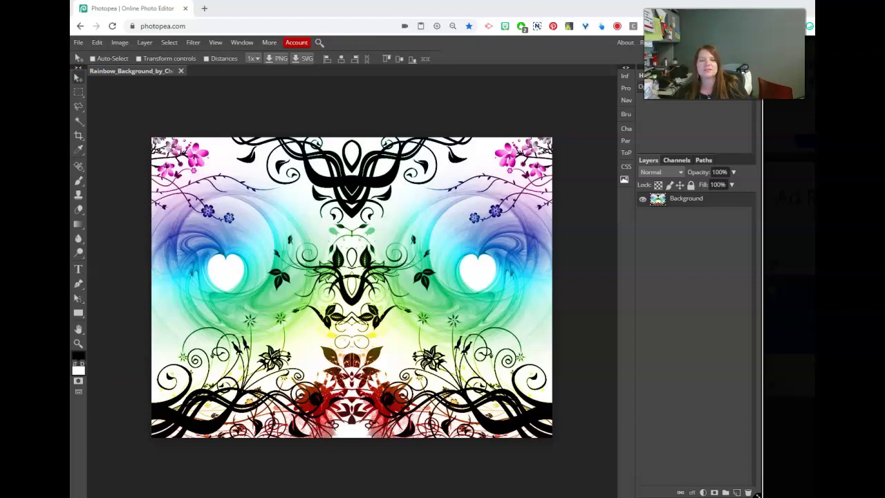
- Place FrizzyHair.jpg as a new layer over the rainbow background and move it to the middle of the canvas
click(79, 43)
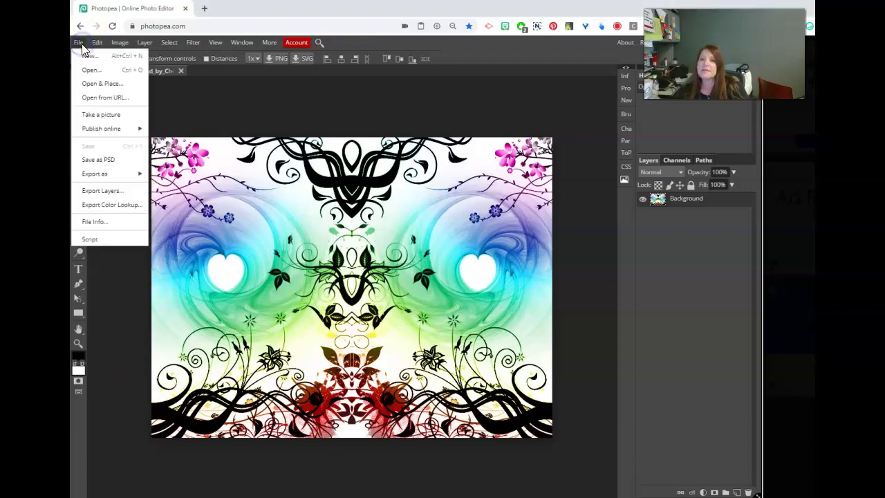
click(114, 83)
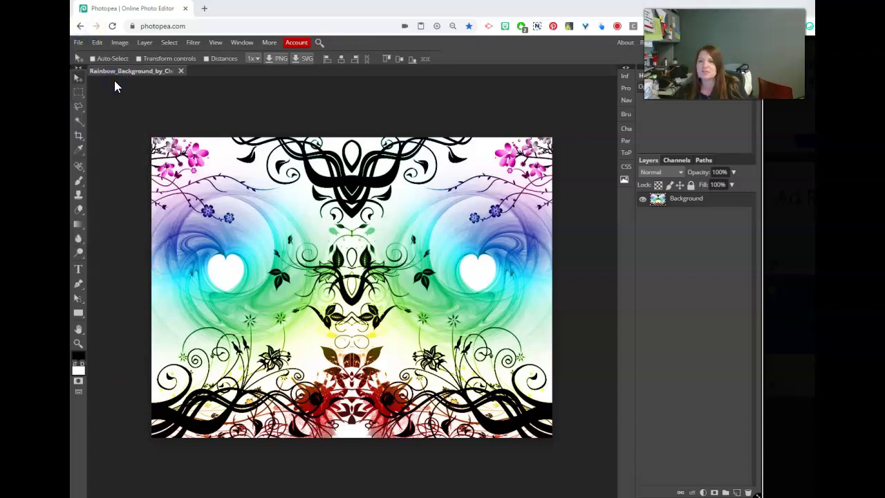
click(311, 143)
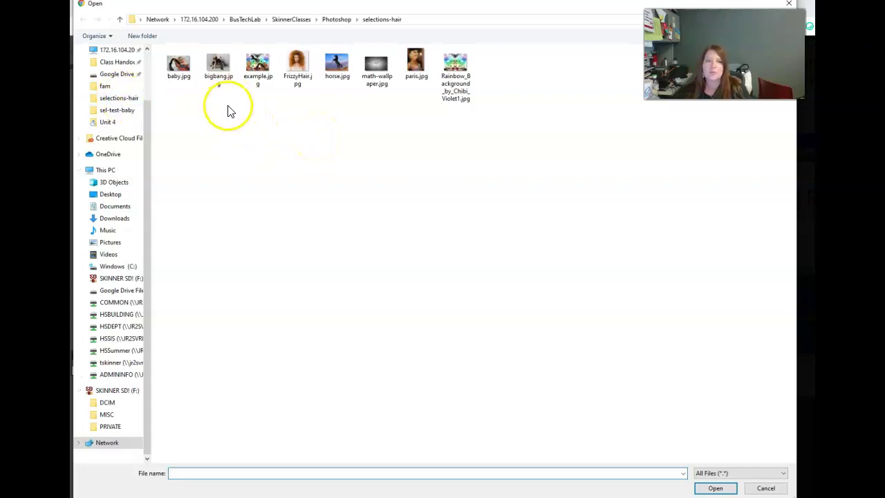
click(300, 65)
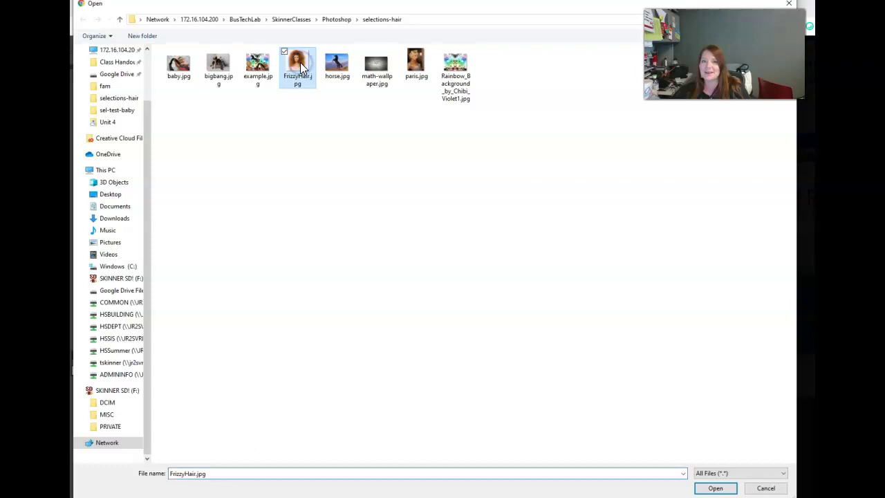
click(715, 488)
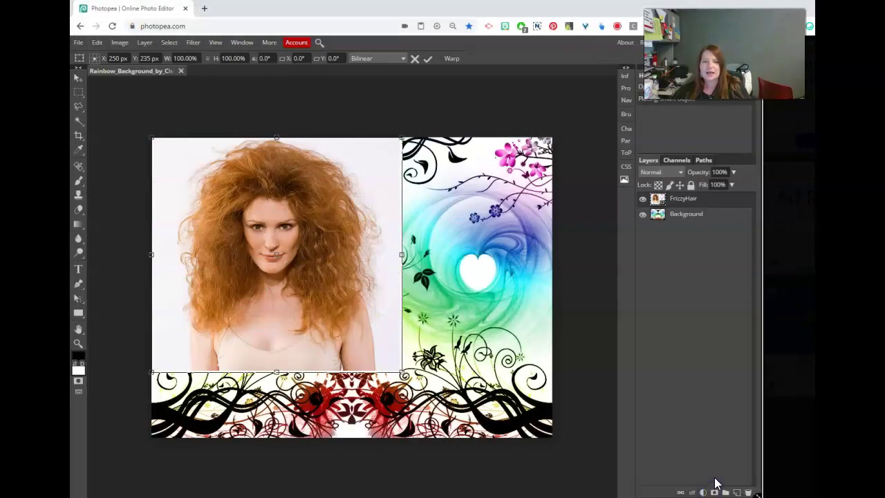
click(428, 59)
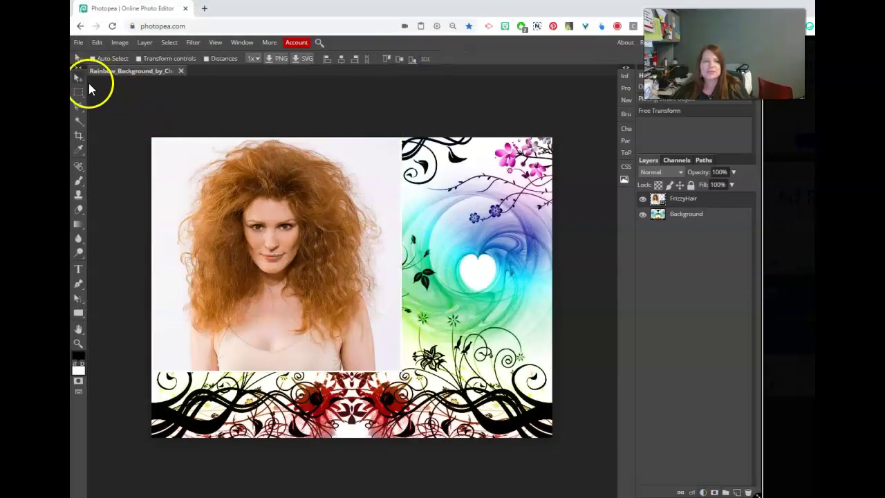
drag(258, 218, 339, 245)
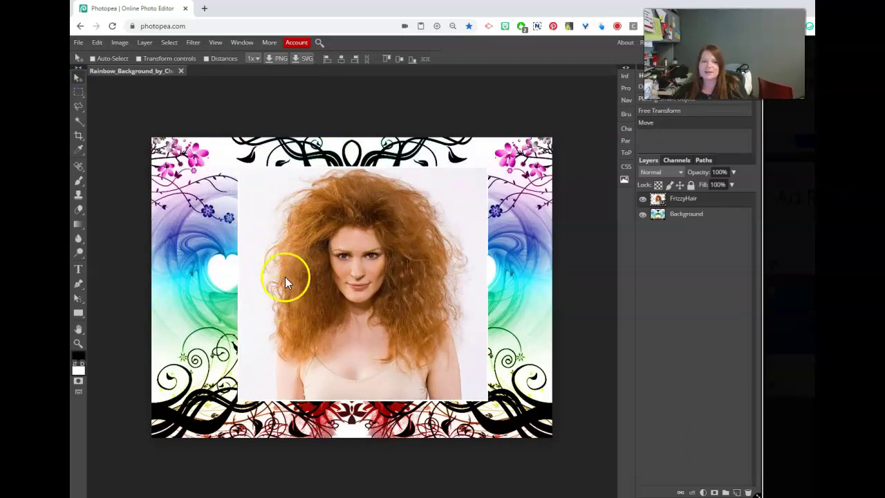
- Hide the Background layer and select the woman in the FrizzyHair layer with the Object Selection tool
click(78, 343)
click(311, 308)
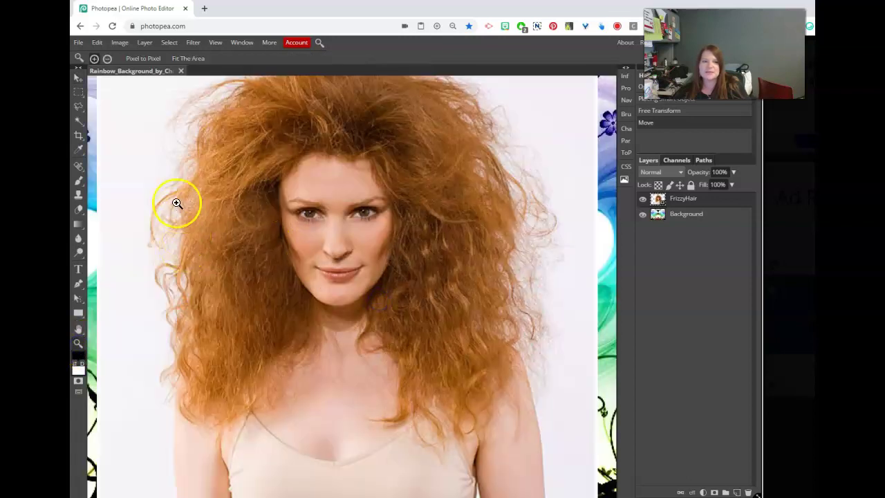
scroll(495, 164, up, 1)
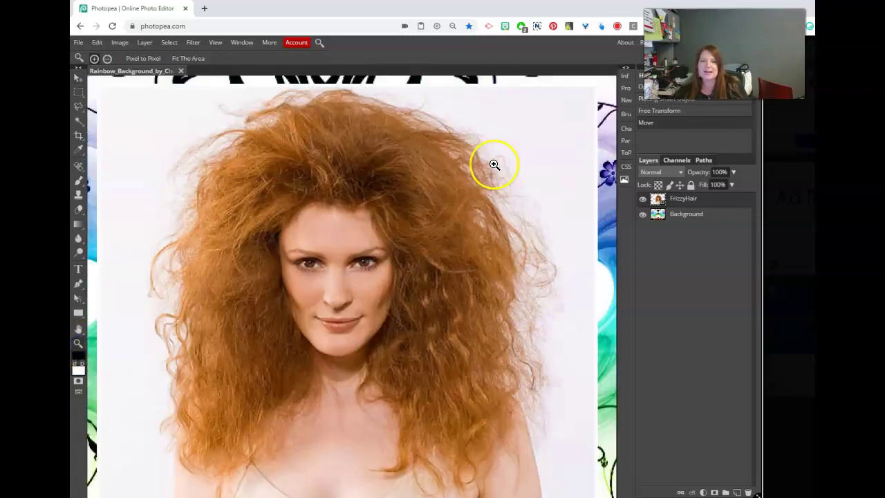
key(ctrl+0)
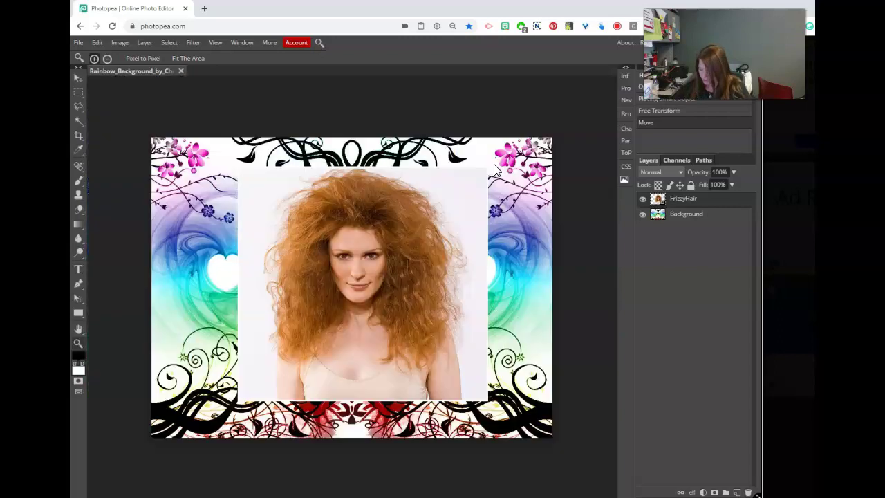
click(79, 111)
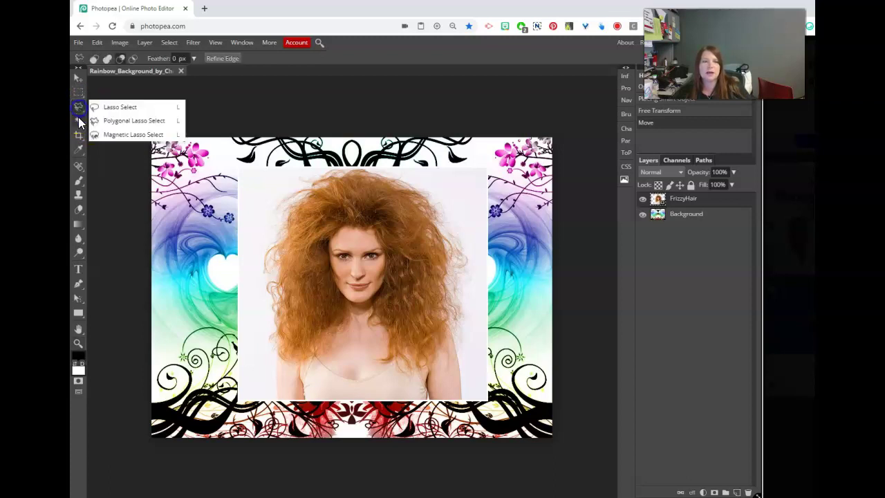
click(79, 122)
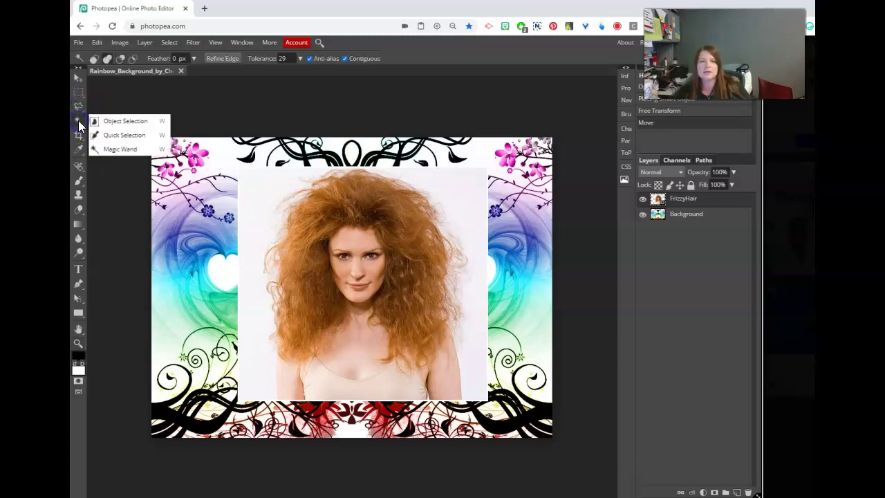
click(116, 124)
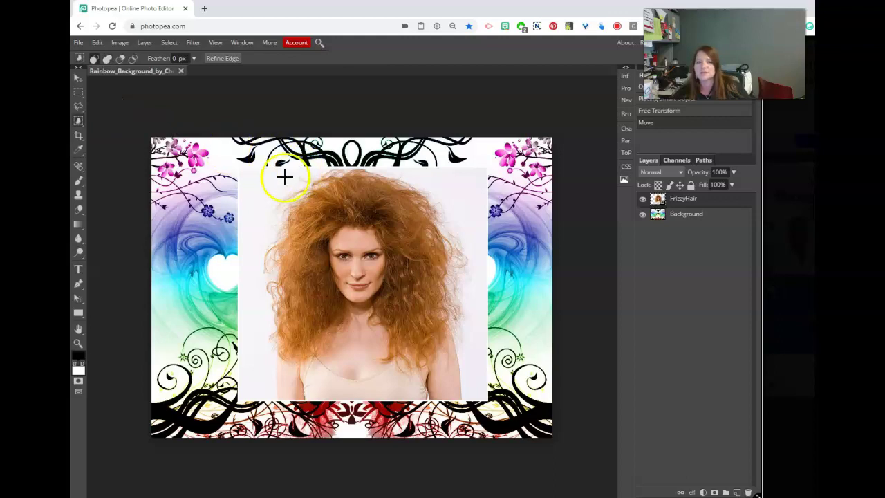
click(643, 216)
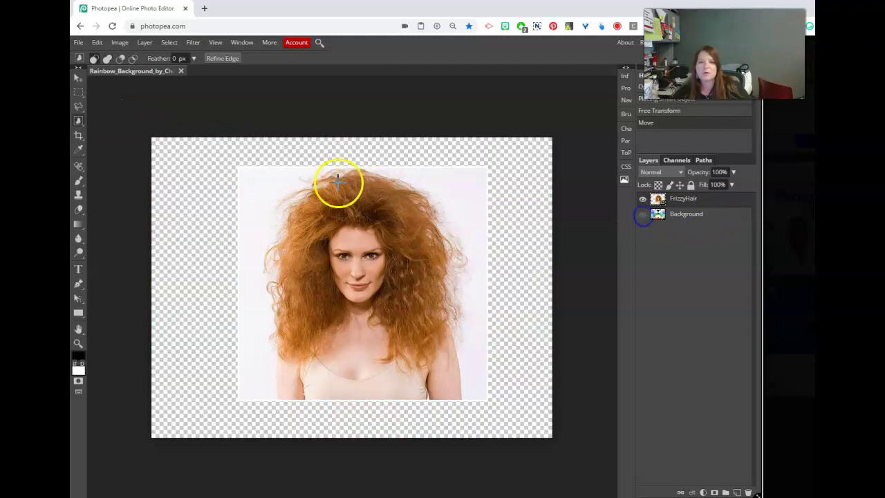
drag(251, 171, 476, 399)
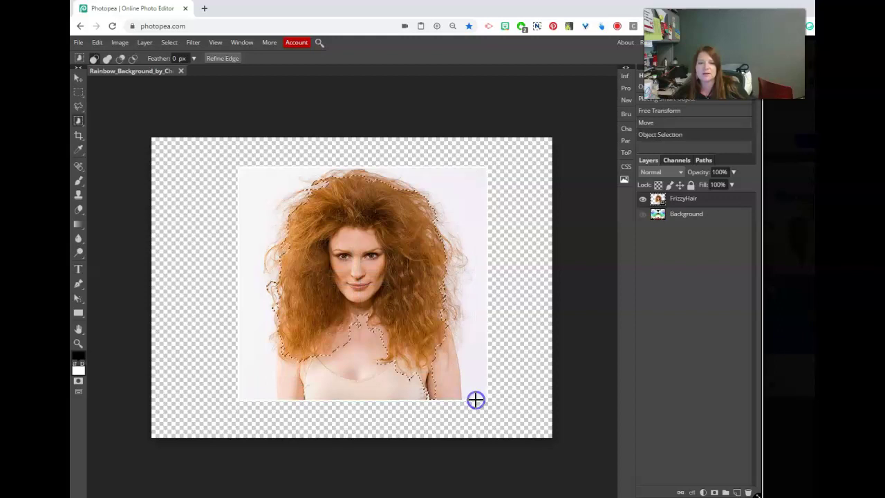
- Add a raster mask from the selection to the FrizzyHair layer and disable that mask
click(715, 492)
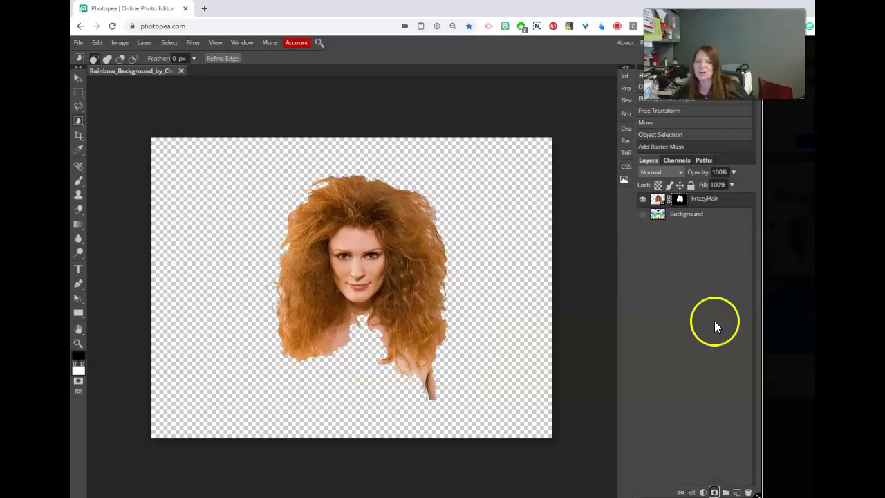
right_click(680, 199)
click(692, 209)
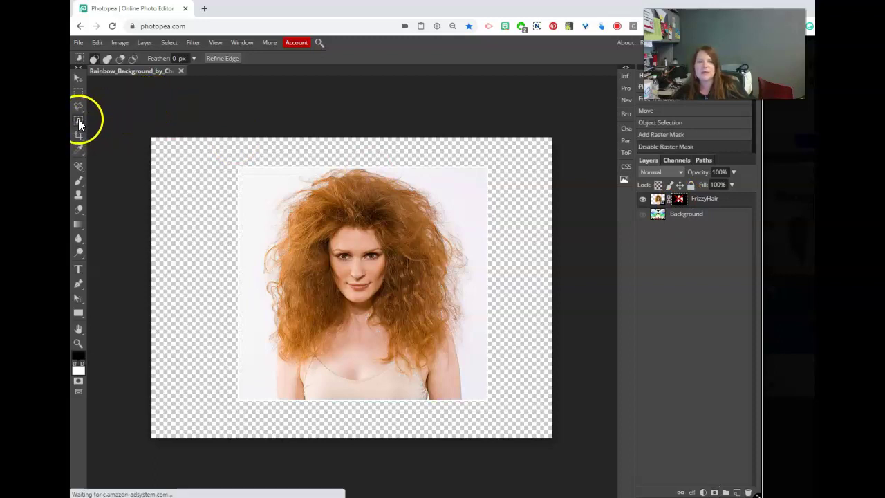
- Open Magic Cut on the FrizzyHair layer and widen the browser window to reveal its output options
right_click(361, 260)
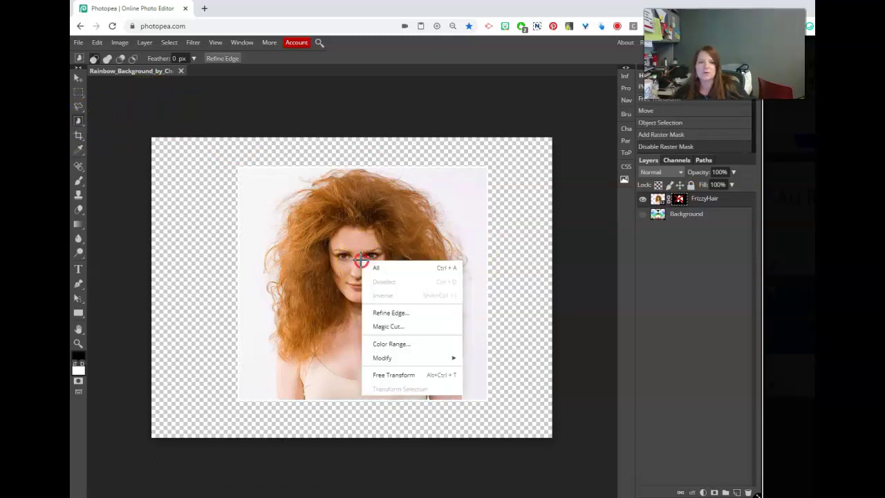
click(389, 325)
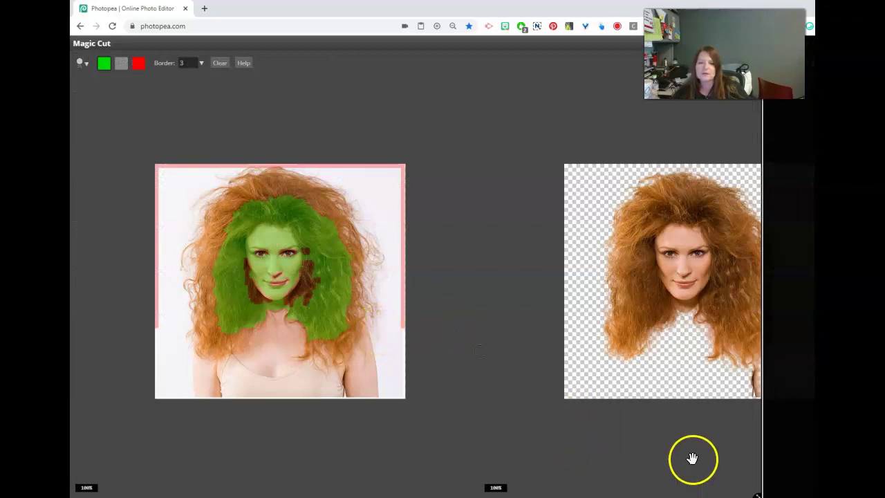
drag(757, 489, 813, 495)
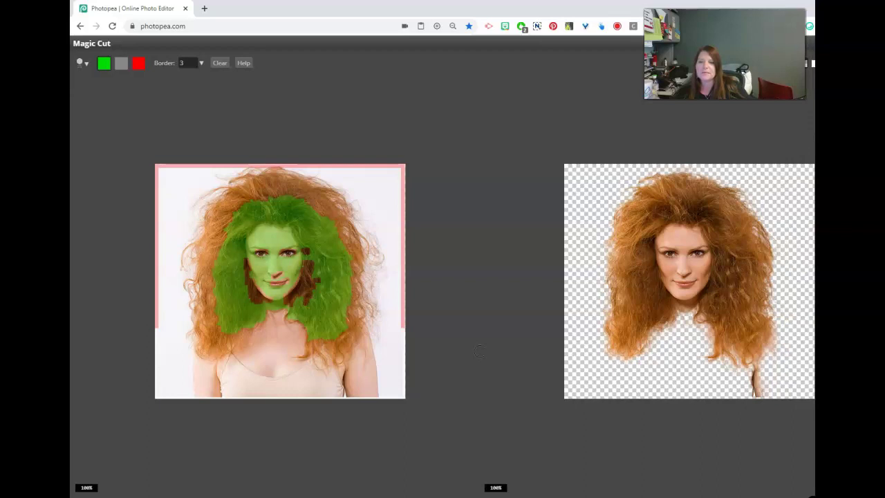
drag(884, 496, 813, 495)
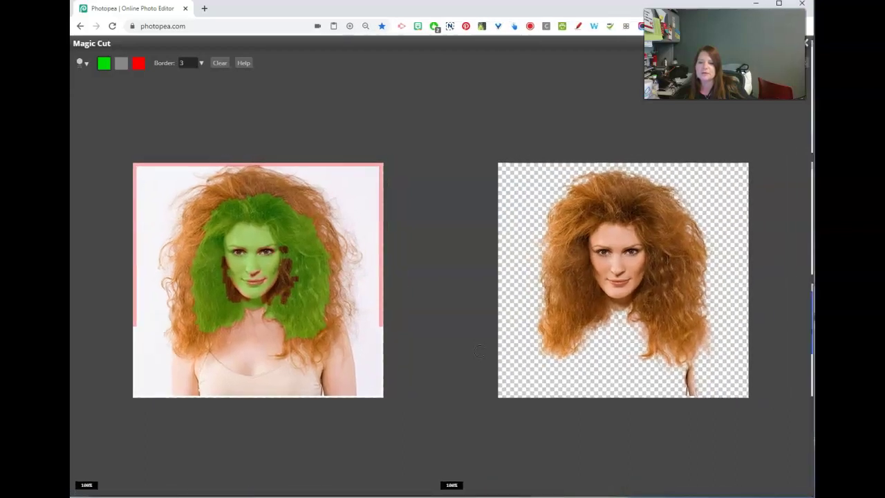
drag(733, 59, 667, 60)
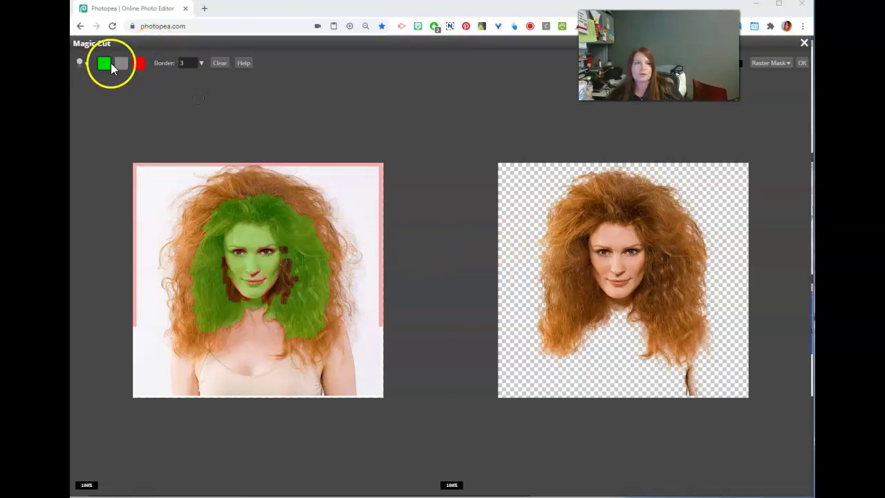
- Try marking the woman's arms and chest as background in red, and clear those marks again
click(140, 64)
click(182, 351)
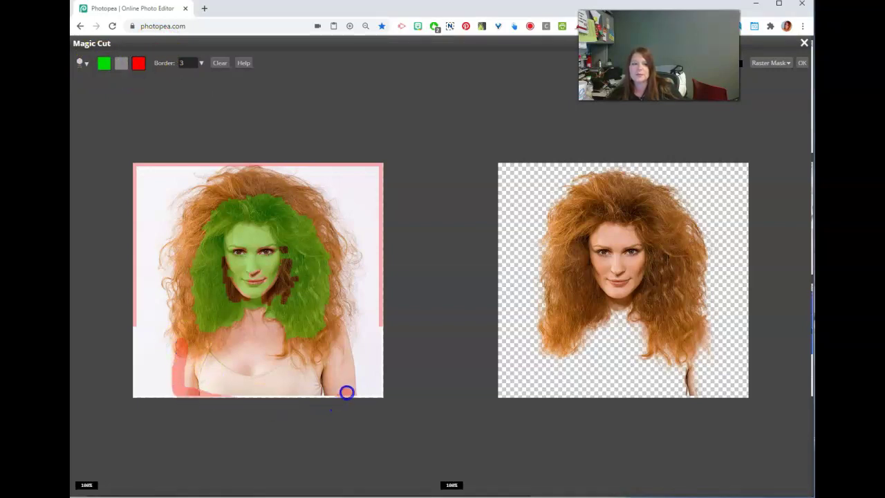
mouse_move(337, 351)
mouse_down()
mouse_move(311, 340)
mouse_move(296, 367)
mouse_move(226, 329)
mouse_move(205, 365)
mouse_up()
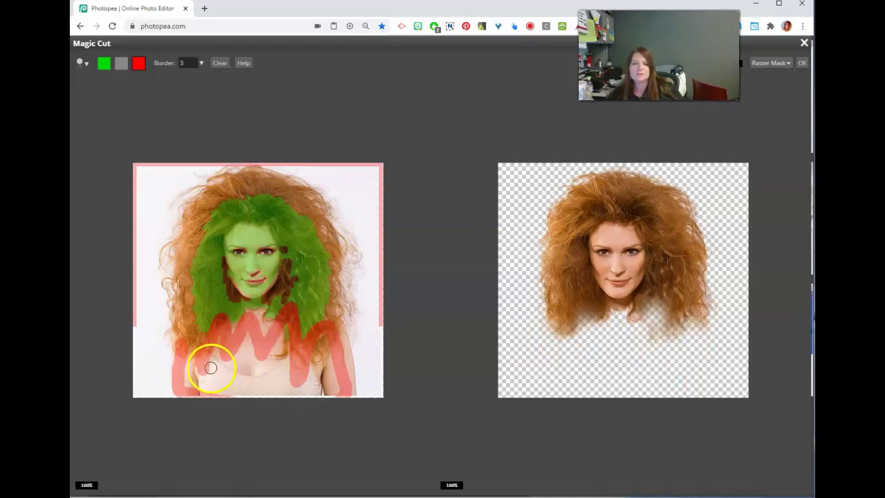
click(104, 65)
mouse_move(181, 344)
mouse_down()
mouse_move(181, 386)
mouse_move(194, 394)
mouse_move(185, 362)
mouse_move(182, 401)
mouse_move(184, 345)
mouse_move(205, 404)
mouse_move(209, 337)
mouse_move(211, 363)
mouse_move(222, 336)
mouse_move(216, 359)
mouse_move(236, 362)
mouse_move(280, 329)
mouse_move(286, 356)
mouse_move(315, 341)
mouse_move(330, 399)
mouse_up()
mouse_move(285, 308)
mouse_down()
mouse_move(319, 345)
mouse_move(329, 385)
mouse_move(322, 338)
mouse_up()
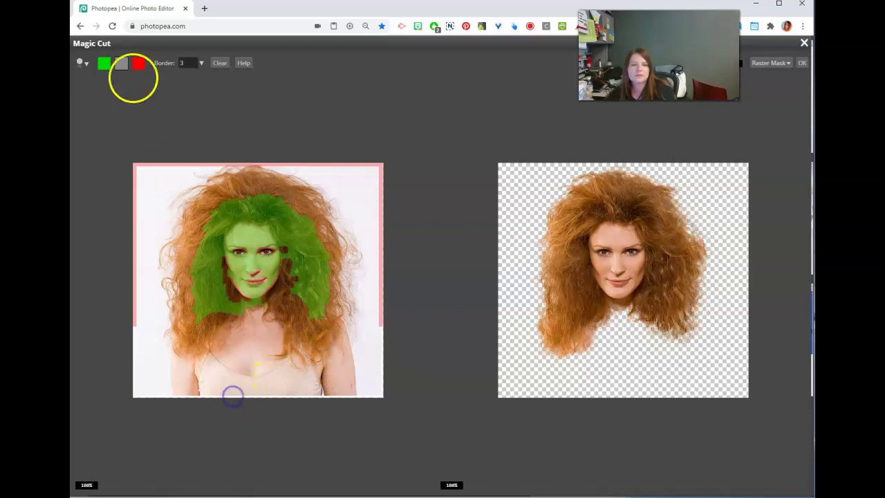
- Mark the woman's face, inner hair, shoulders and chest as foreground in green
click(104, 63)
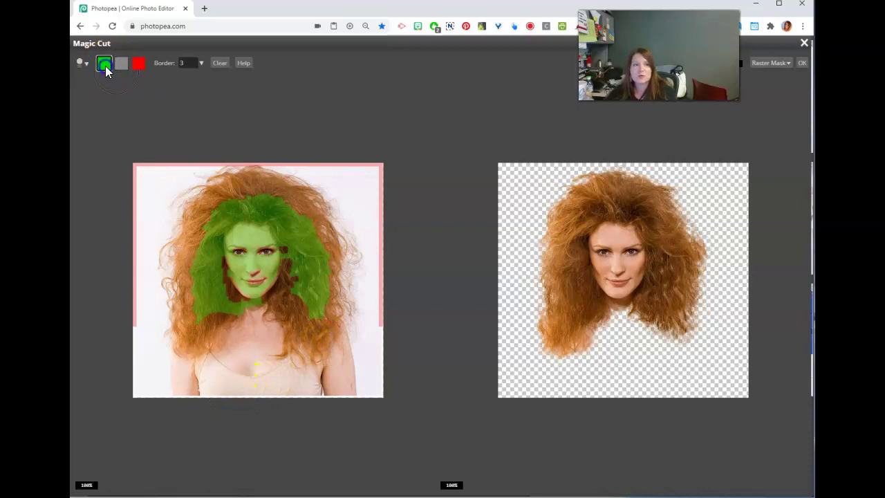
drag(222, 218, 204, 324)
mouse_move(236, 208)
mouse_down()
mouse_move(281, 224)
mouse_move(297, 241)
mouse_move(309, 267)
mouse_move(307, 304)
mouse_move(249, 281)
mouse_move(224, 376)
mouse_move(244, 349)
mouse_move(286, 329)
mouse_move(330, 421)
mouse_move(335, 407)
mouse_move(304, 318)
mouse_move(252, 314)
mouse_move(217, 334)
mouse_move(199, 396)
mouse_move(214, 383)
mouse_move(207, 336)
mouse_move(196, 397)
mouse_move(223, 247)
mouse_move(217, 229)
mouse_move(259, 194)
mouse_move(293, 208)
mouse_move(321, 256)
mouse_up()
drag(317, 306, 320, 308)
mouse_move(328, 352)
mouse_down()
mouse_move(297, 323)
mouse_move(257, 310)
mouse_move(276, 283)
mouse_move(284, 288)
mouse_up()
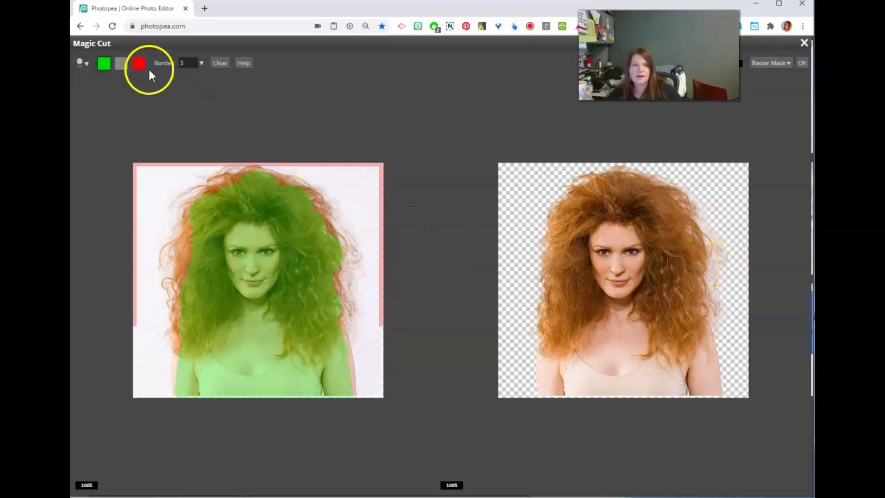
- Mark the backdrop in both upper corners as background in red and preview the cutout on white and black
click(121, 63)
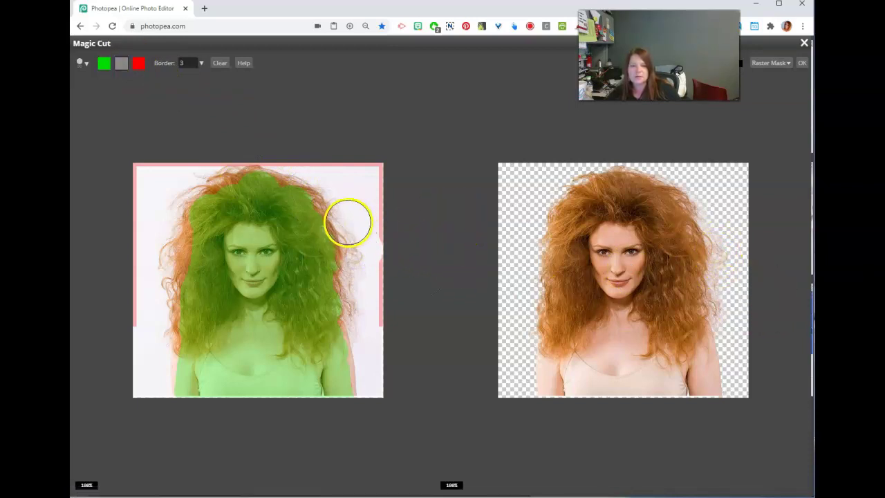
click(139, 63)
mouse_move(355, 173)
mouse_down()
mouse_move(388, 256)
mouse_move(357, 188)
mouse_up()
drag(154, 154, 100, 257)
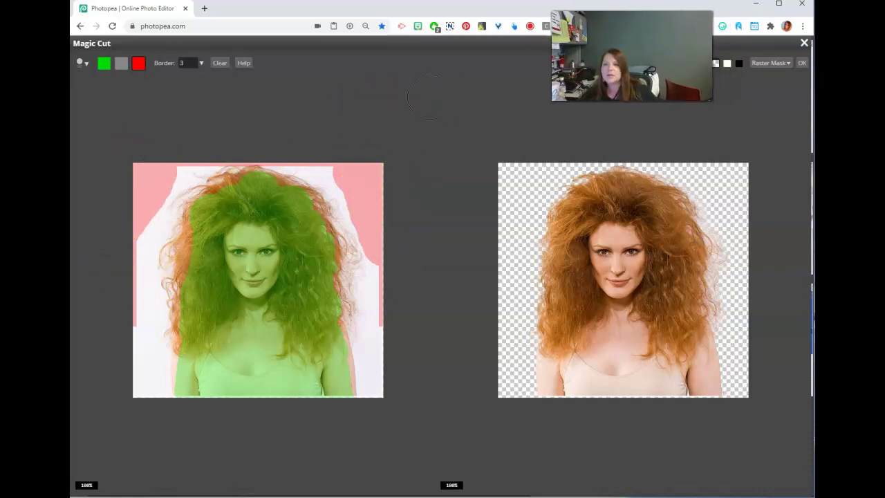
click(727, 63)
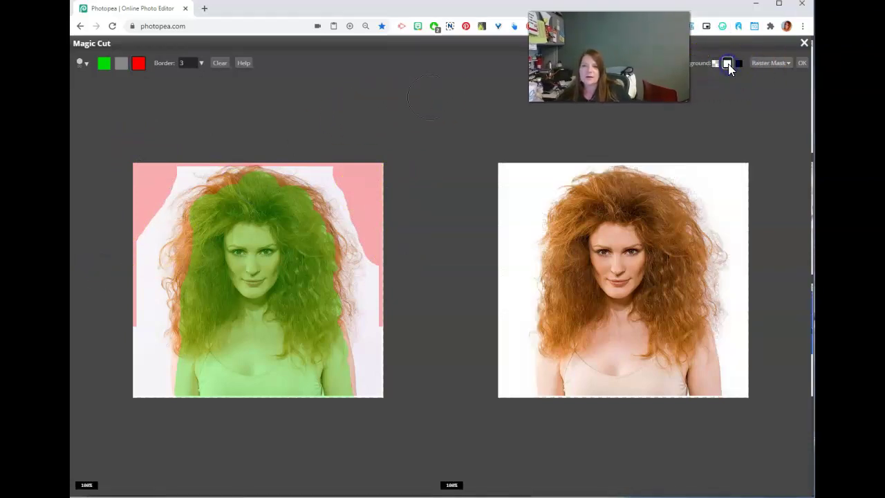
click(738, 64)
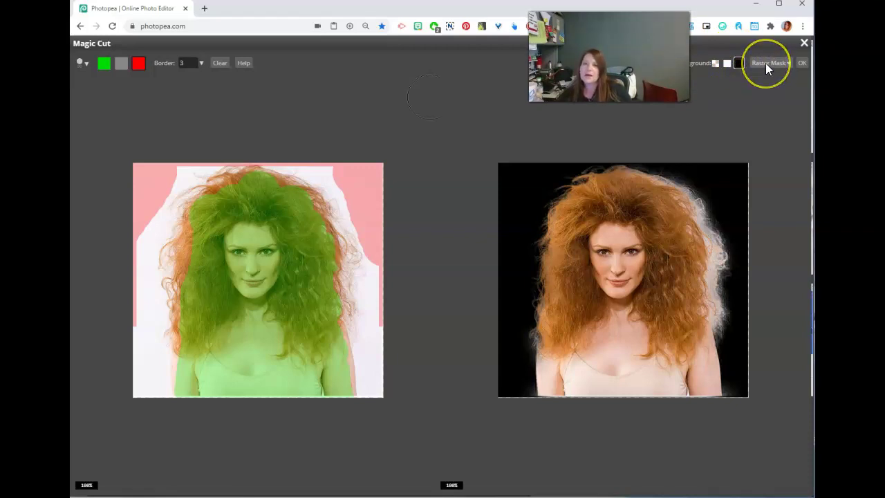
- Apply the Magic Cut as a Selection and delete the disabled raster mask from the FrizzyHair layer
click(765, 63)
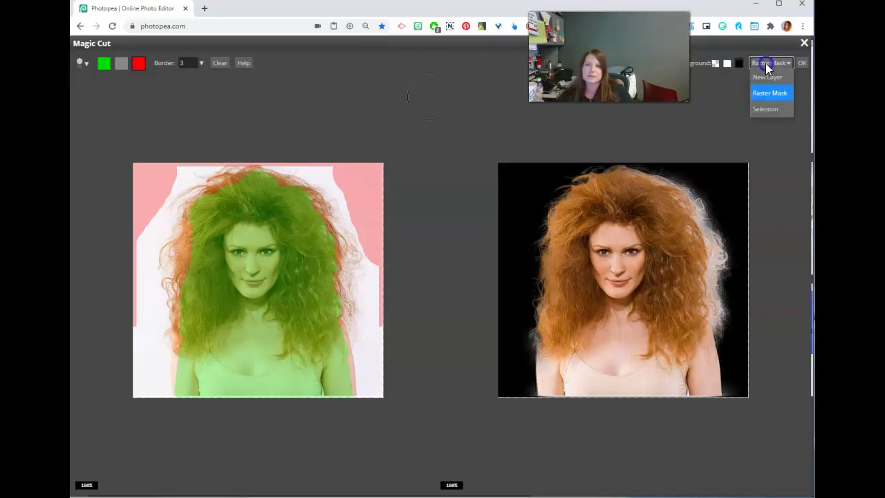
click(766, 109)
click(802, 64)
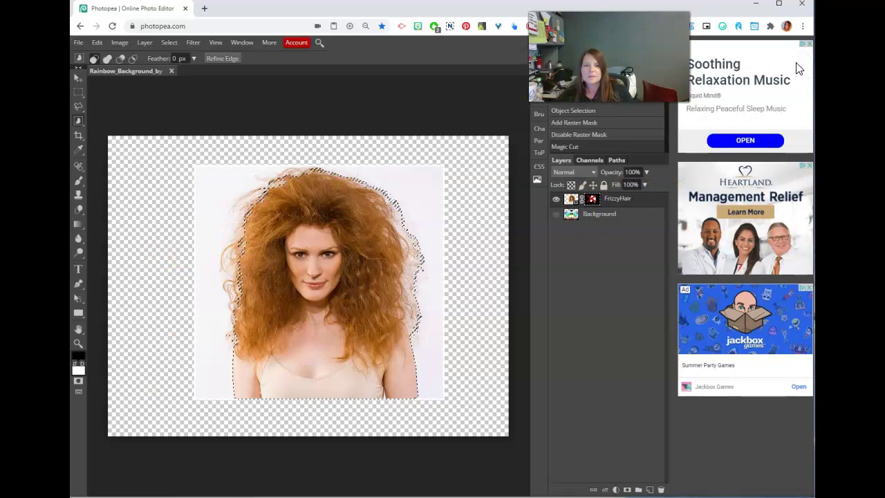
right_click(592, 202)
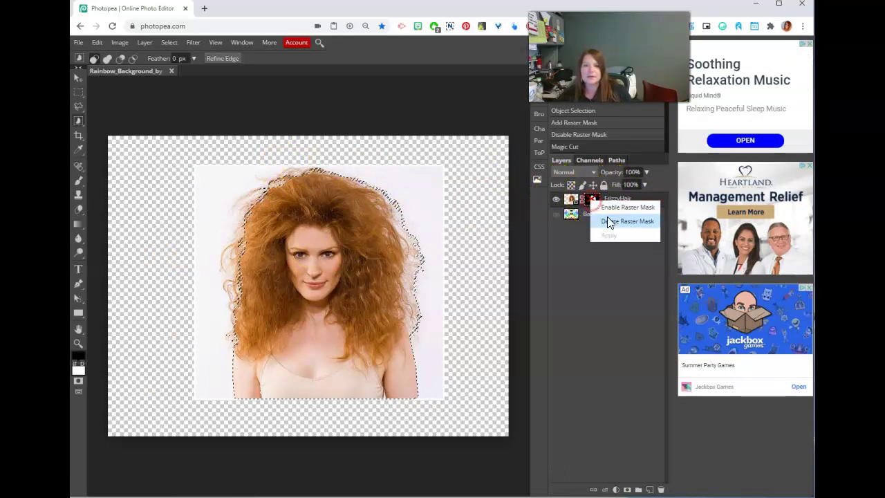
click(607, 218)
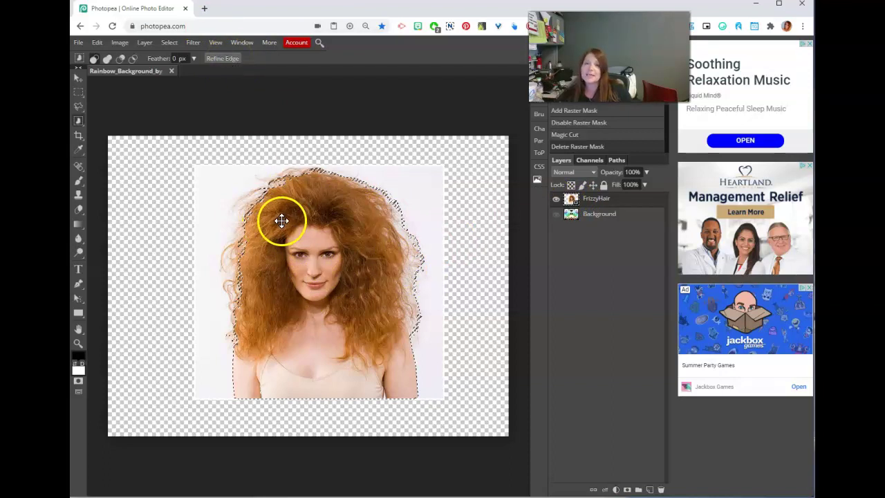
- Open Refine Edge on the selection, preview the cutout on black, and mark the hair on both sides in gray
click(222, 59)
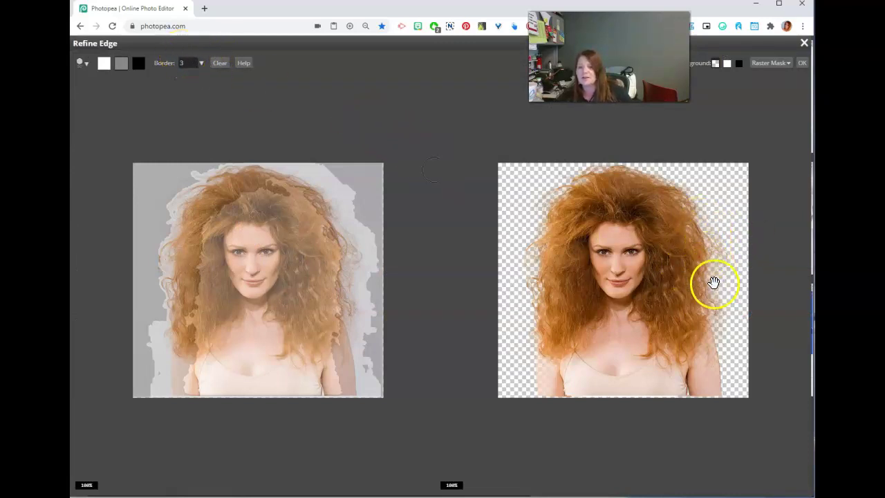
click(739, 62)
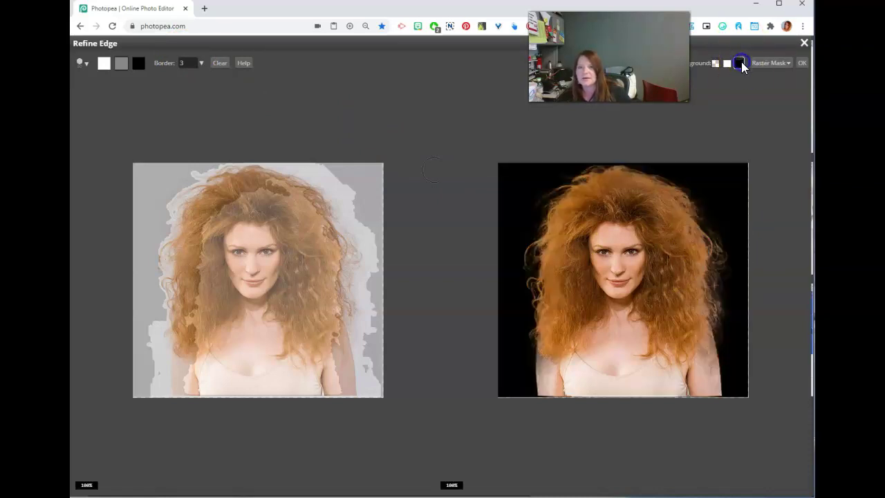
click(122, 63)
mouse_move(329, 212)
mouse_down()
mouse_move(345, 310)
mouse_move(345, 237)
mouse_up()
mouse_move(178, 246)
mouse_down()
mouse_move(177, 325)
mouse_move(191, 286)
mouse_up()
- Mark the woman's inner hair, shoulders and both arms in white as areas to keep
click(104, 63)
mouse_move(240, 249)
mouse_down()
mouse_move(229, 198)
mouse_move(223, 204)
mouse_up()
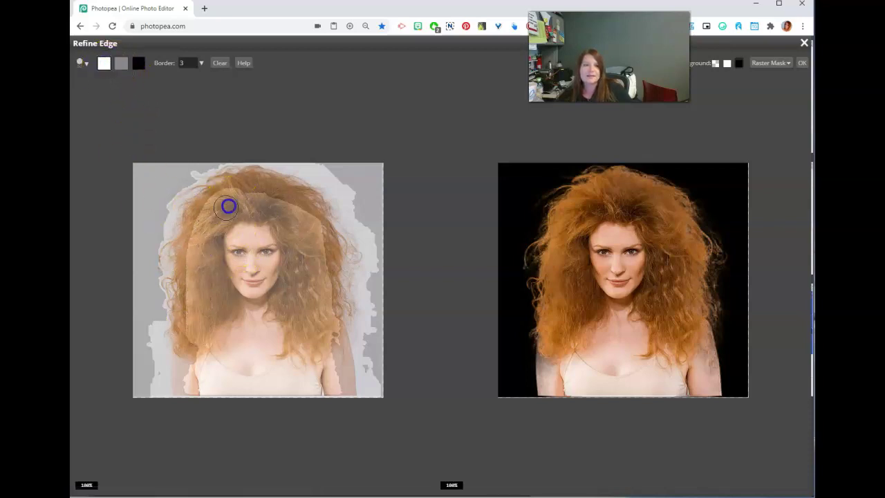
drag(294, 266, 274, 214)
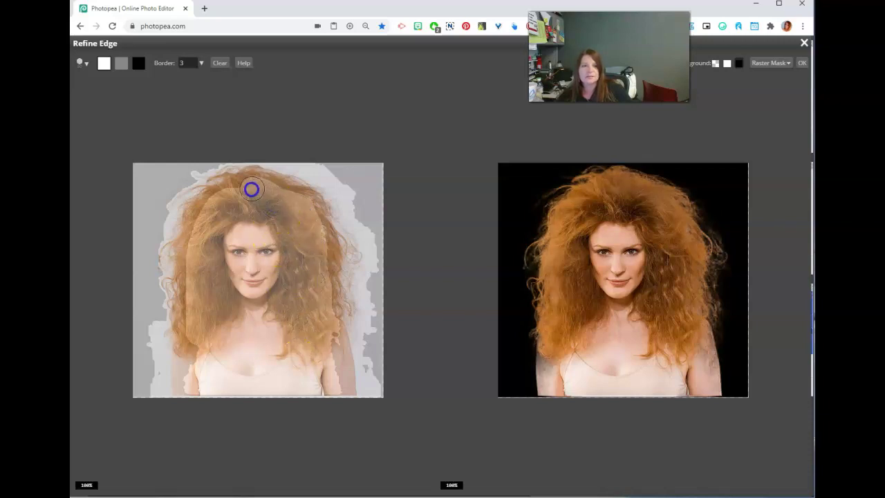
mouse_move(206, 361)
mouse_down()
mouse_move(196, 338)
mouse_move(187, 362)
mouse_up()
mouse_move(310, 344)
mouse_down()
mouse_move(329, 326)
mouse_move(333, 352)
mouse_up()
mouse_move(340, 399)
mouse_down()
mouse_move(325, 319)
mouse_move(330, 344)
mouse_up()
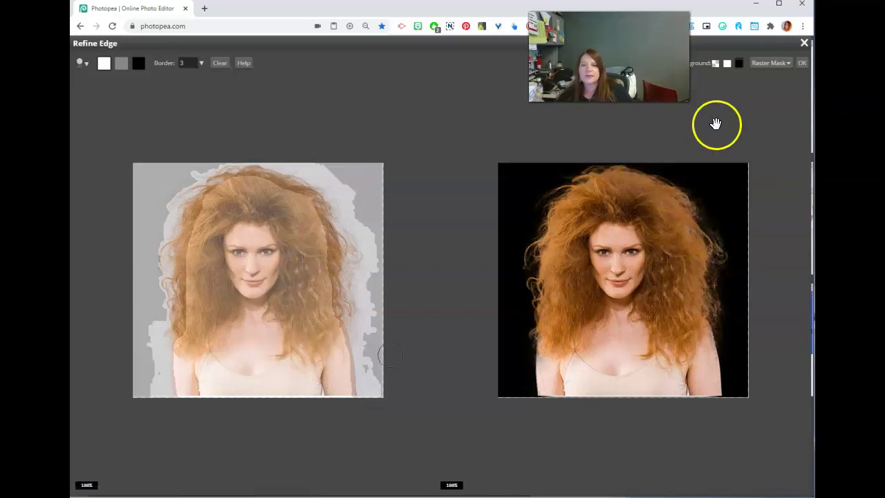
- Apply the refined edge as a Raster Mask on FrizzyHair and make the Background layer visible
click(777, 61)
click(773, 60)
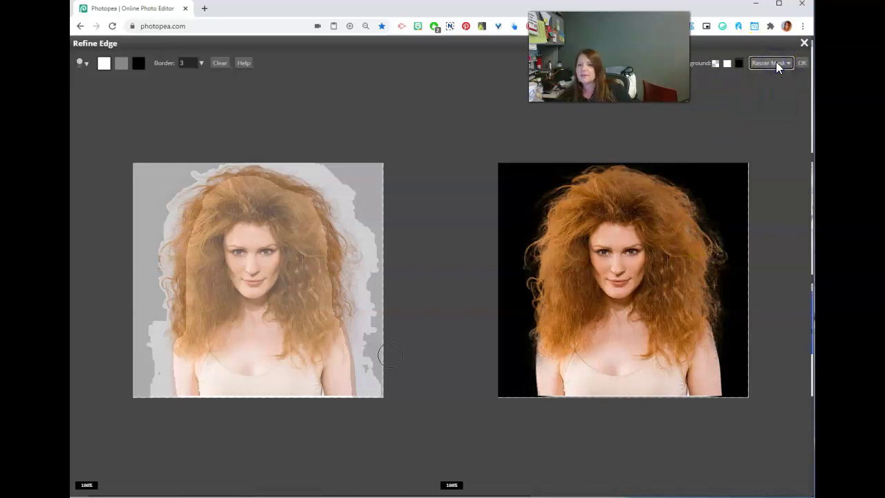
click(802, 63)
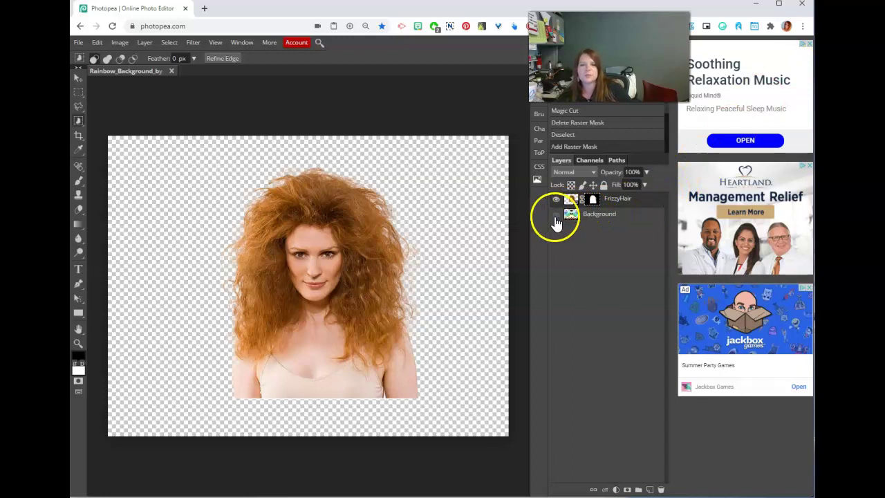
click(556, 216)
click(556, 216)
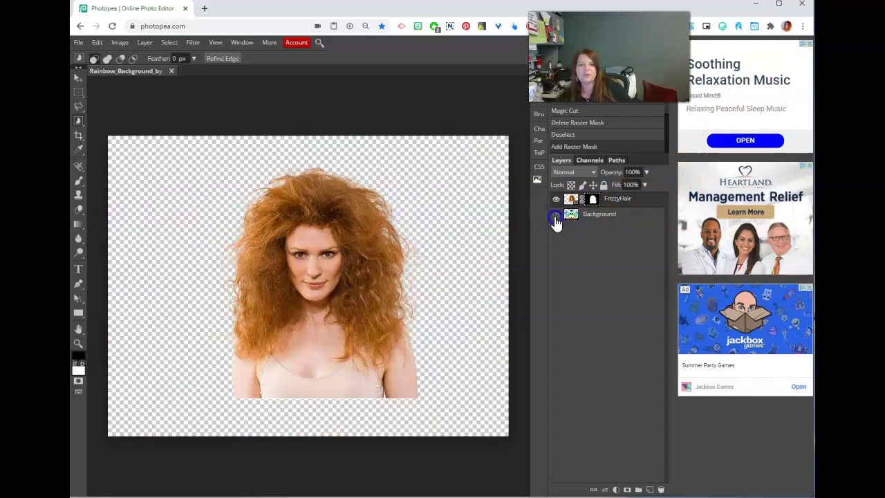
click(556, 217)
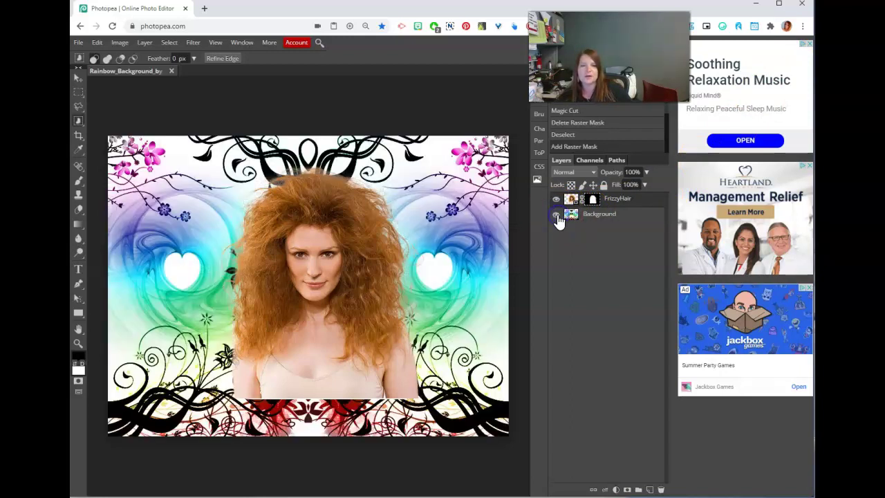
- Show the FrizzyHair mask on its own, zoomed in on the arms, and ready the Brush with white as foreground colour
click(78, 343)
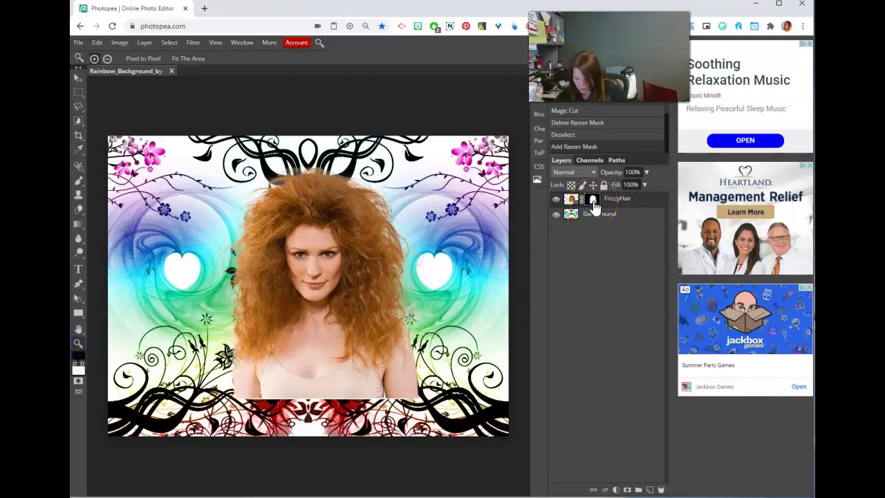
alt+click(593, 203)
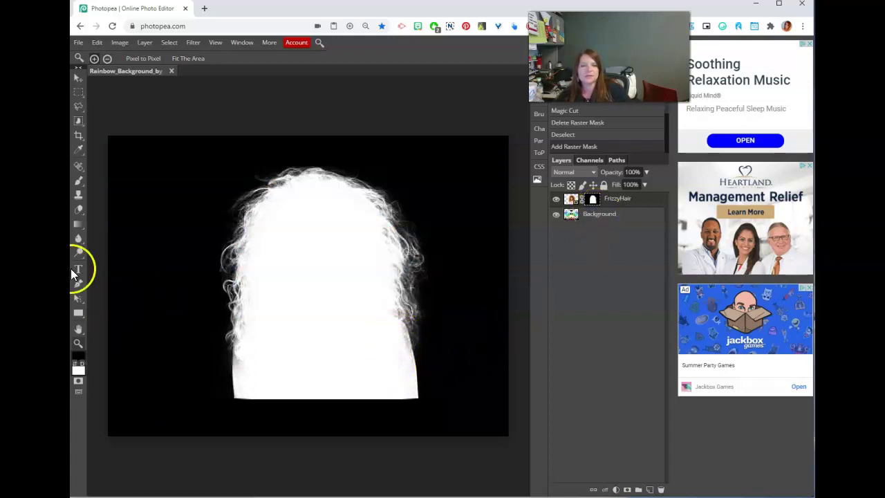
click(78, 180)
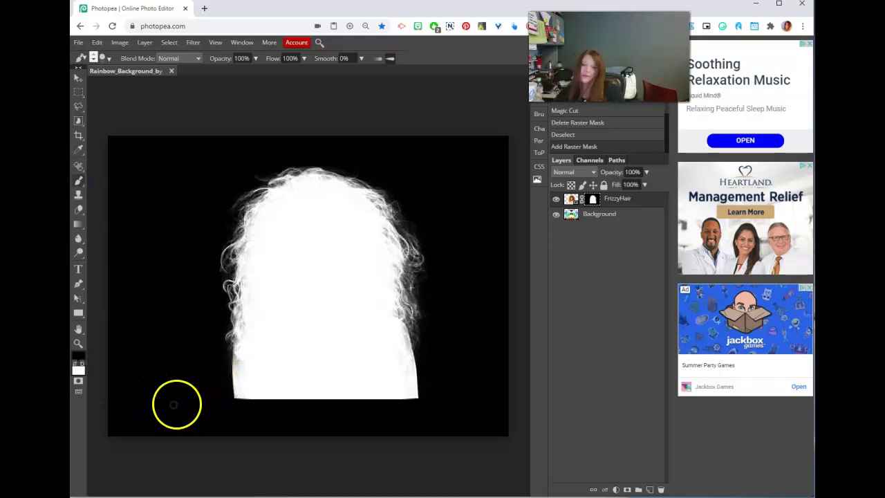
double_click(78, 345)
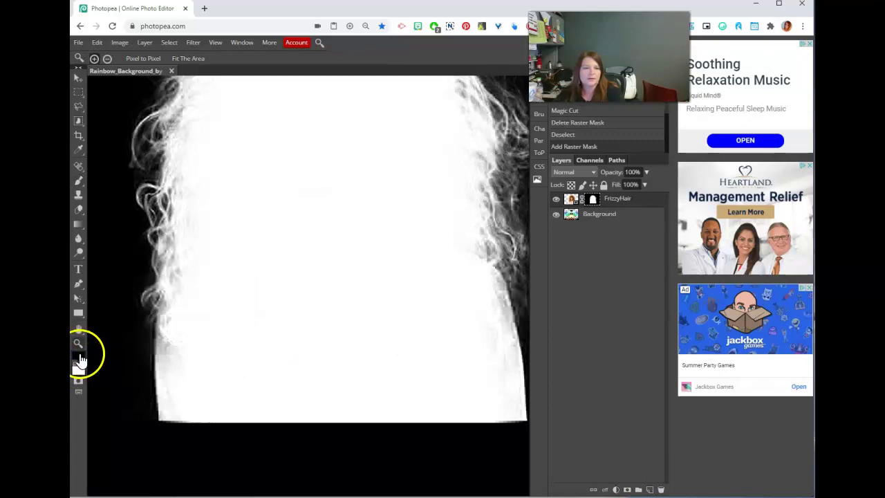
click(77, 365)
click(78, 180)
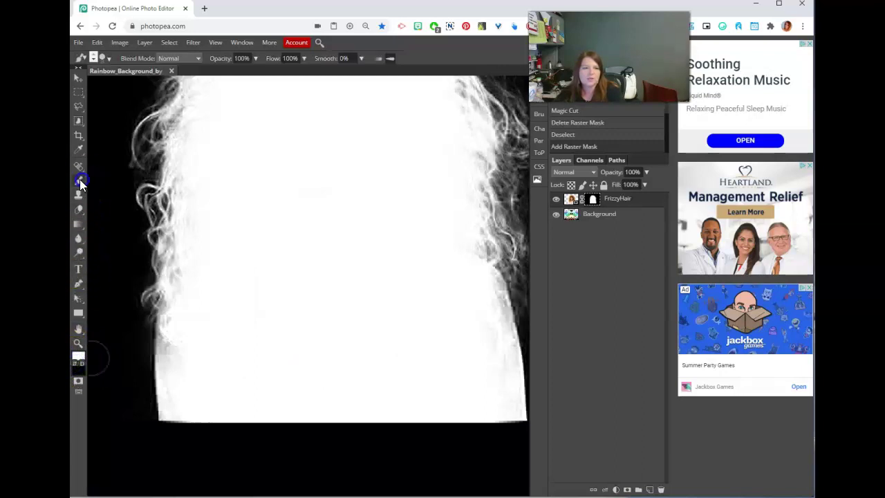
alt+click(593, 199)
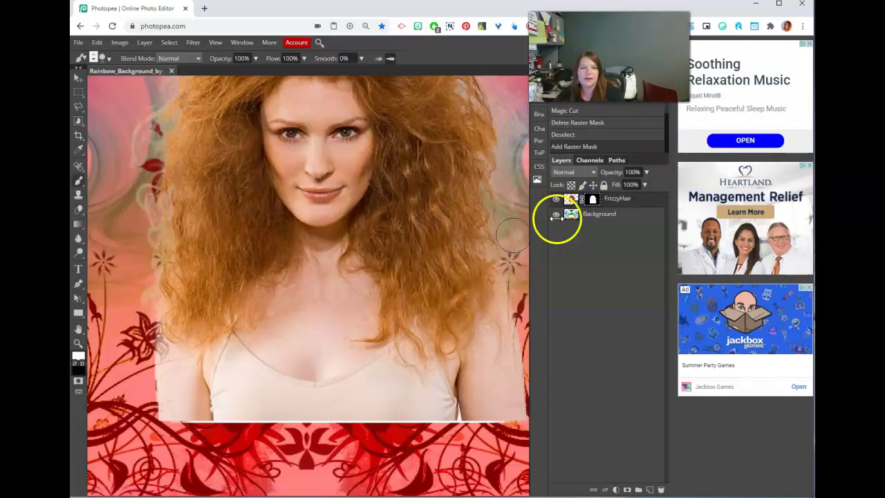
click(598, 200)
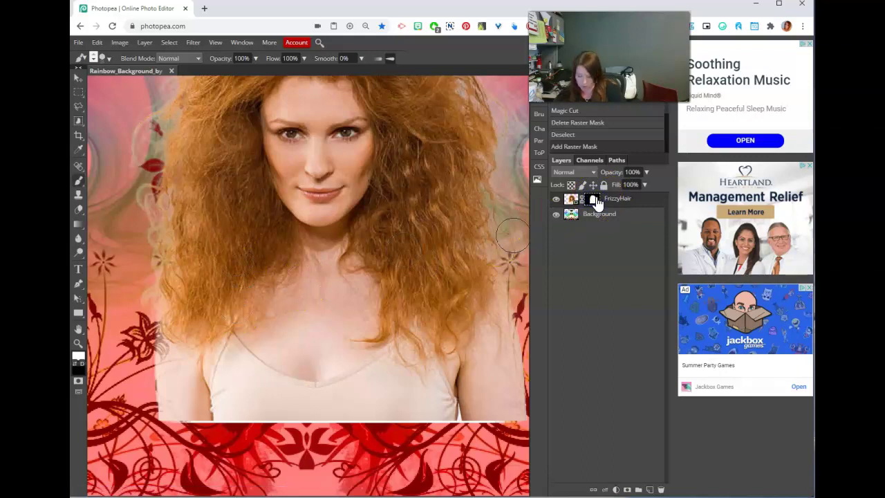
alt+shift+click(593, 199)
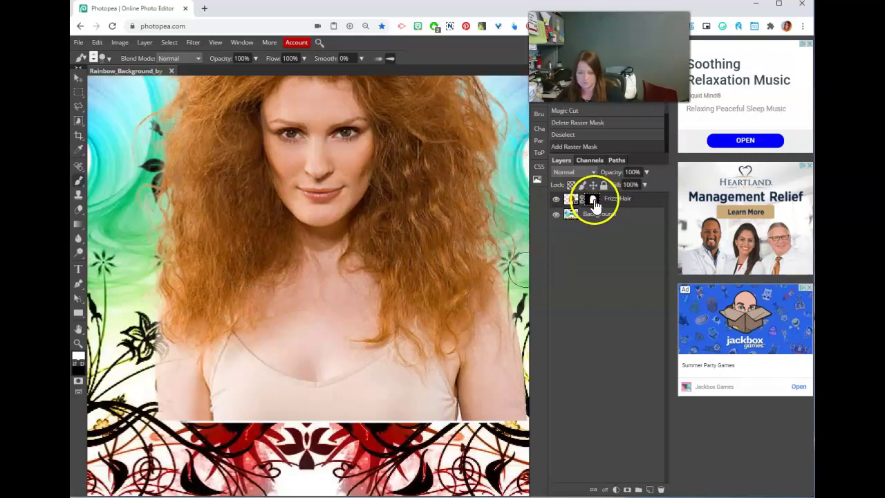
alt+click(593, 199)
- Paint the gray patches of the mask's left arm white, undoing the first stroke that spills past the bottom edge
mouse_move(181, 325)
mouse_down()
mouse_move(178, 356)
mouse_move(174, 325)
mouse_move(177, 415)
mouse_up()
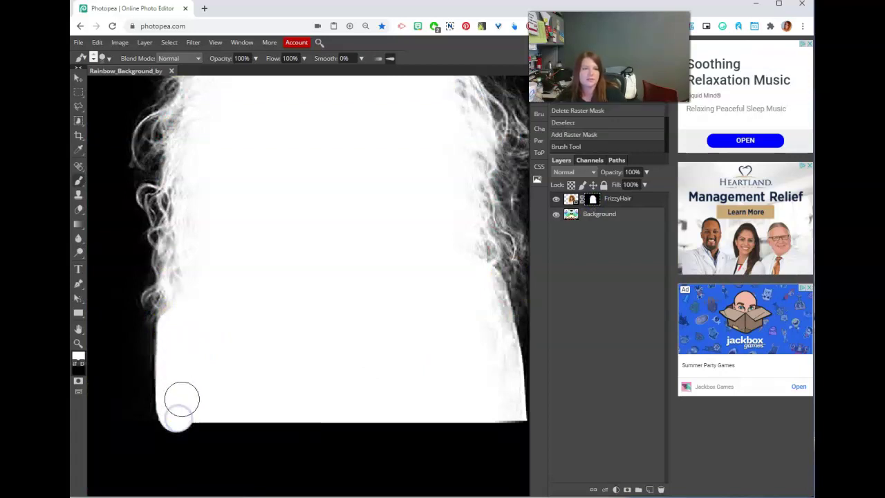
key(ctrl+z)
mouse_move(178, 325)
mouse_down()
mouse_move(177, 348)
mouse_move(177, 316)
mouse_move(178, 372)
mouse_move(174, 349)
mouse_up()
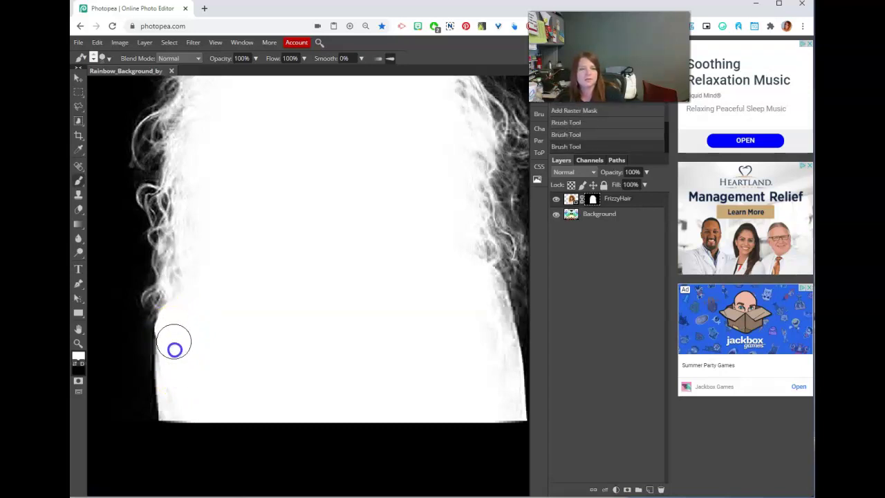
drag(173, 389, 175, 397)
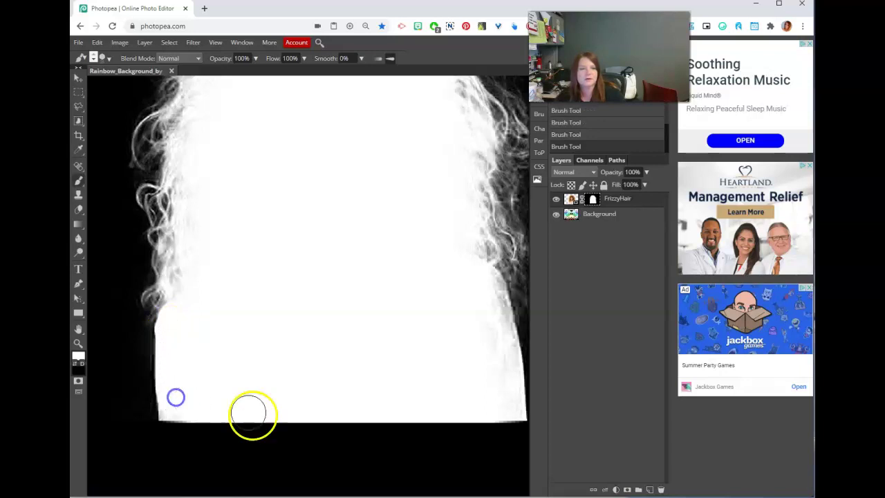
- Paint the gray patches inside the mask's right shoulder and arm solid white
key(space)
drag(419, 351, 338, 351)
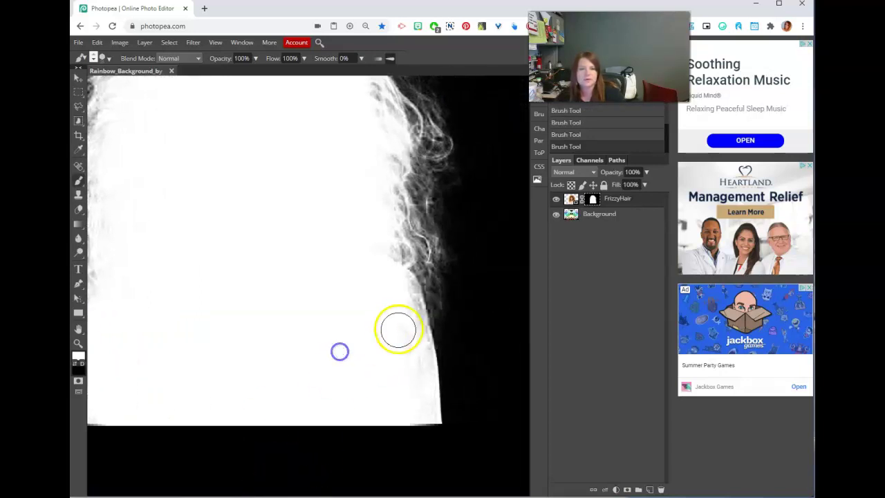
drag(398, 291, 400, 294)
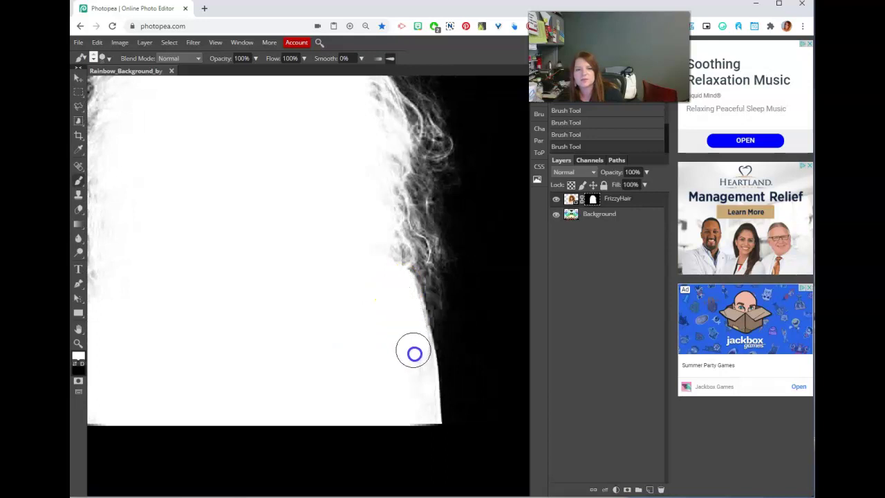
mouse_move(374, 190)
mouse_down()
mouse_move(405, 156)
mouse_move(448, 180)
mouse_move(431, 293)
mouse_move(401, 300)
mouse_up()
drag(418, 405, 419, 407)
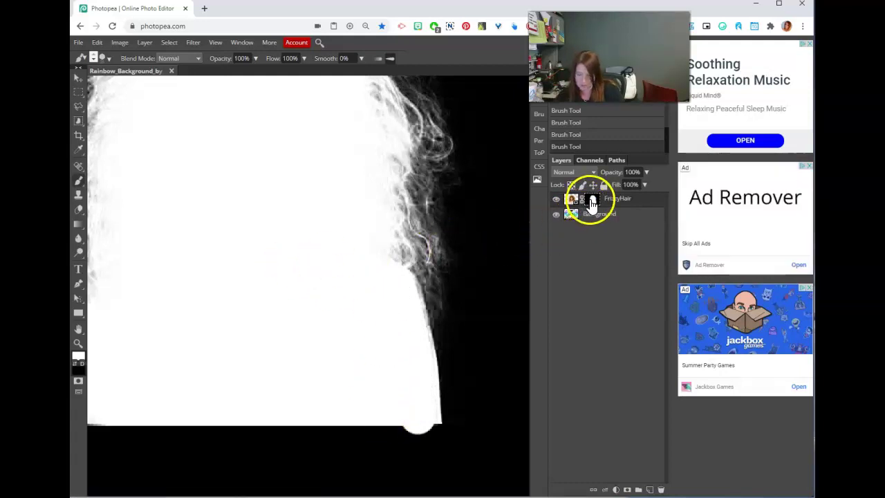
- Return to the normal image view, touch up the mask over her right-hand arm, and check the cutout's edges
alt+click(591, 200)
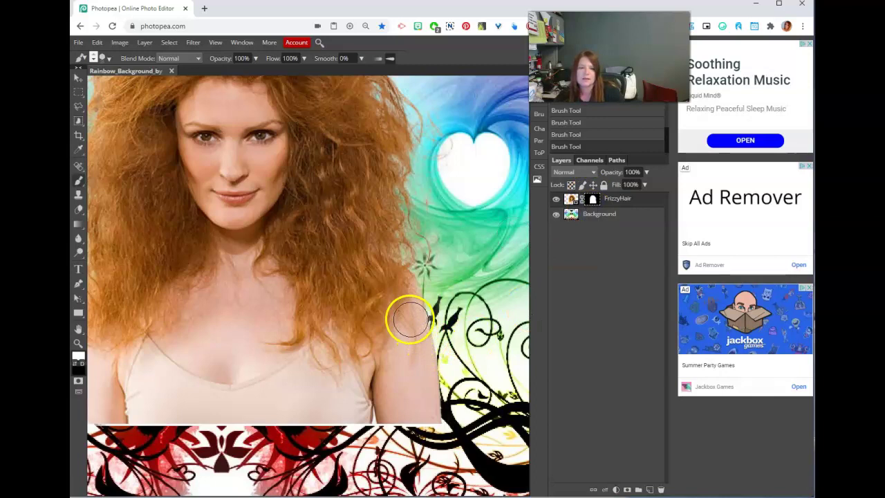
click(592, 203)
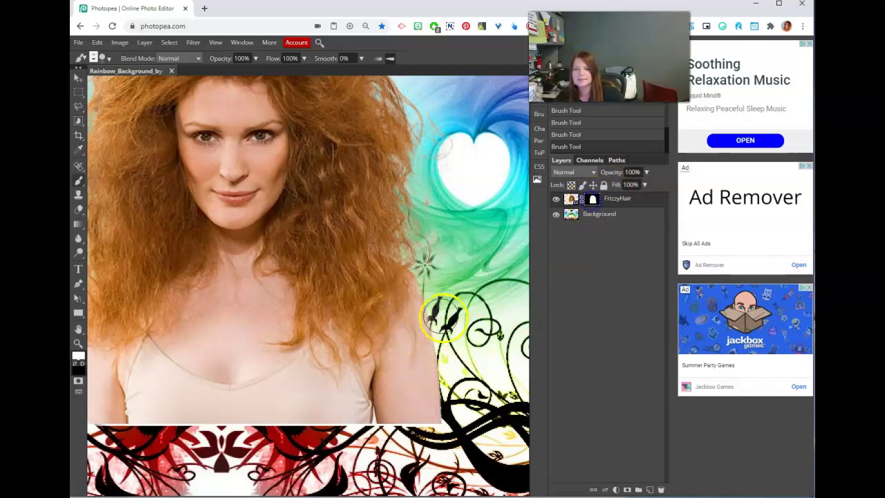
drag(399, 312, 407, 363)
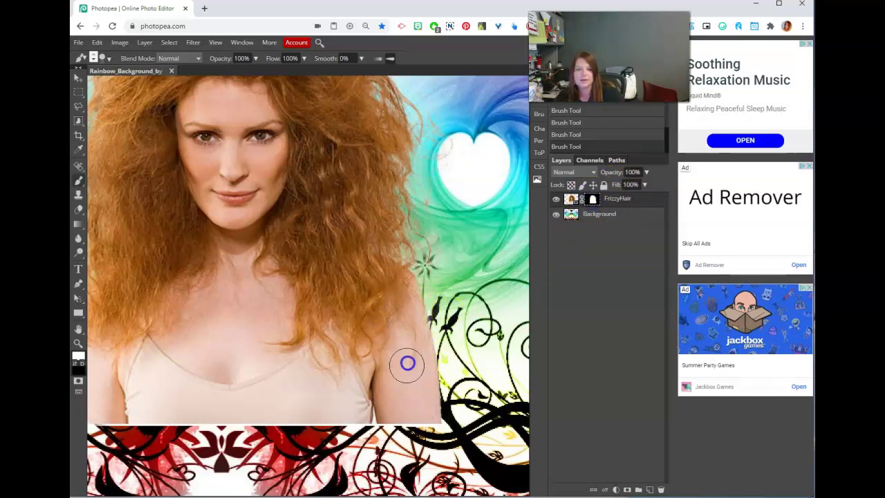
drag(233, 257, 317, 275)
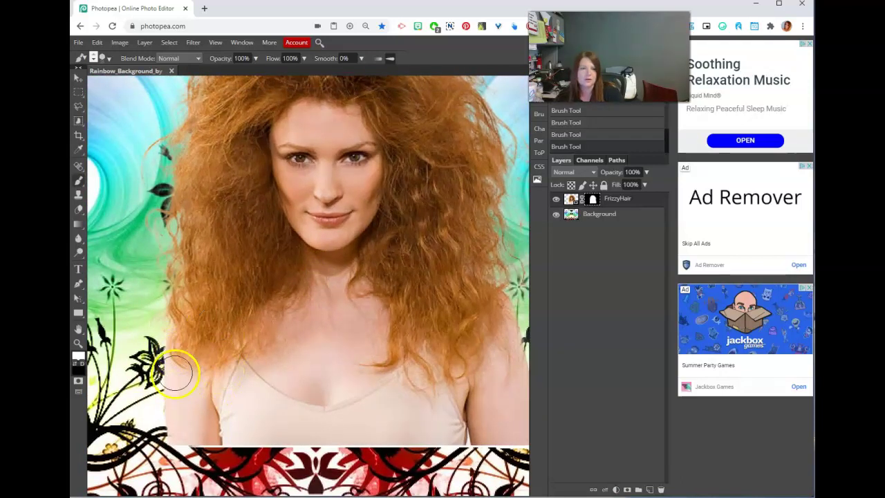
drag(381, 191, 358, 233)
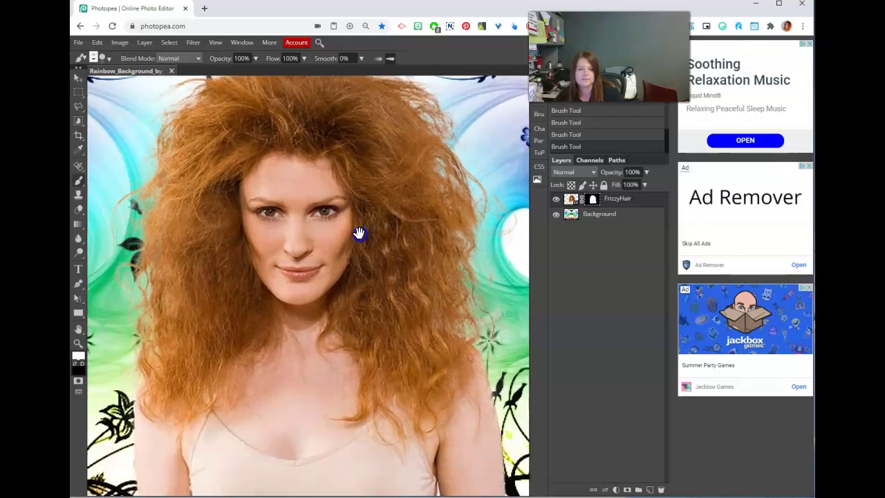
- Move the masked woman down and slightly left so her body runs off the canvas's bottom edge
key(ctrl+0)
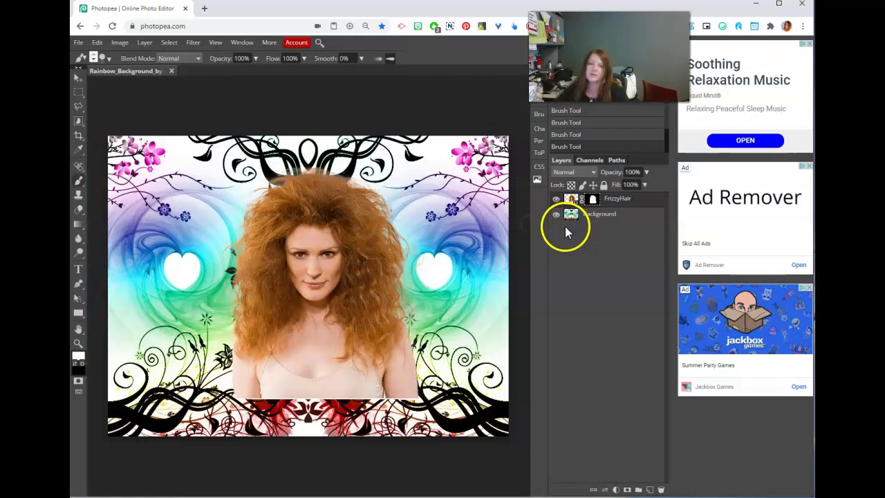
click(78, 78)
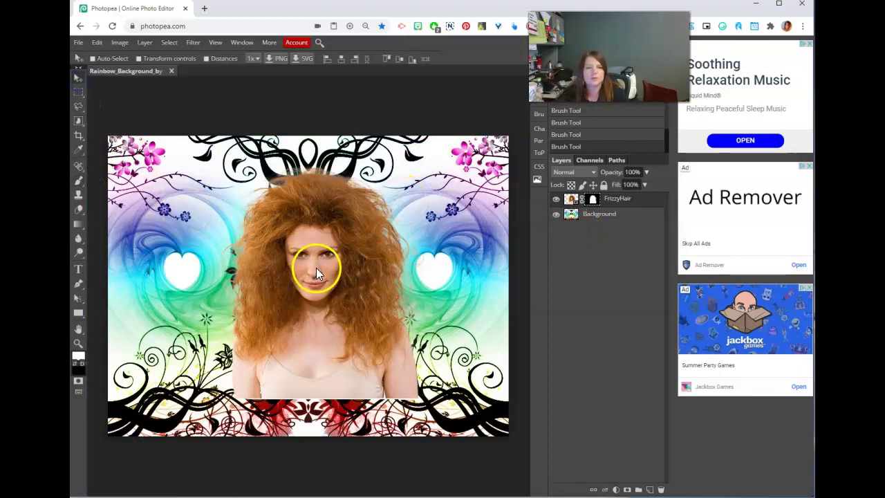
drag(418, 213, 343, 317)
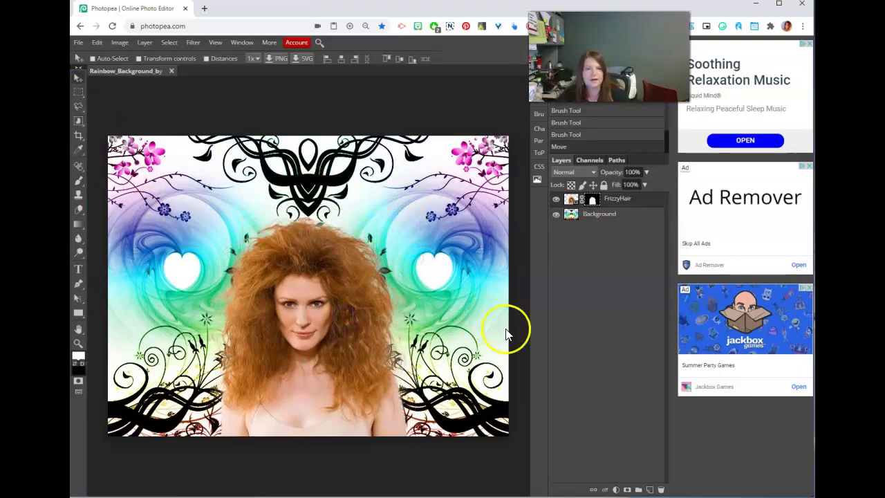
- Place horse.jpg as a new layer above the woman and select the rearing horse with the Object Selection tool
click(78, 42)
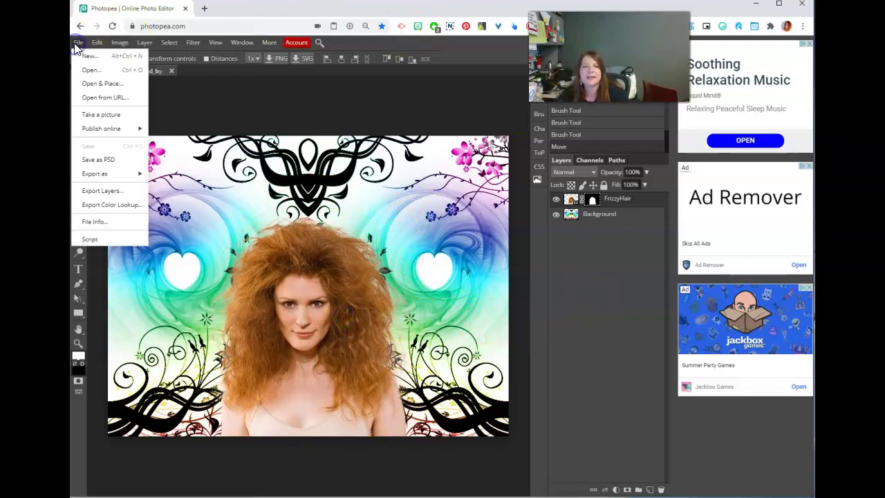
click(87, 76)
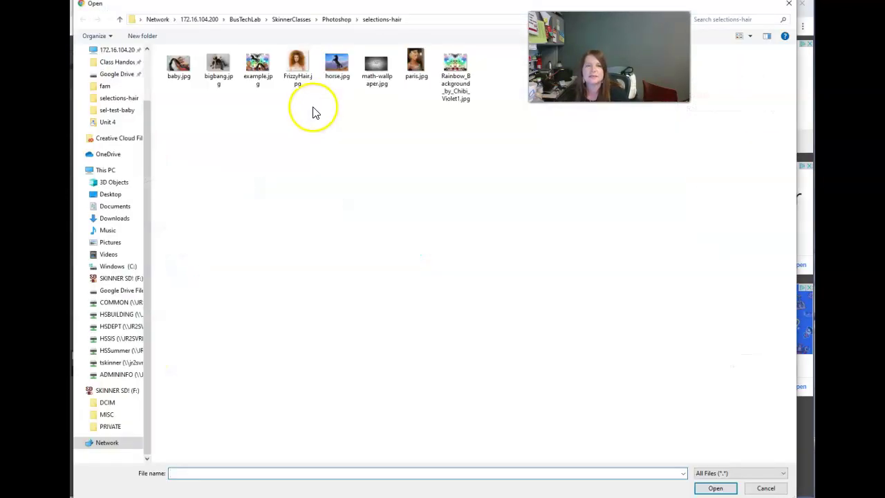
double_click(336, 65)
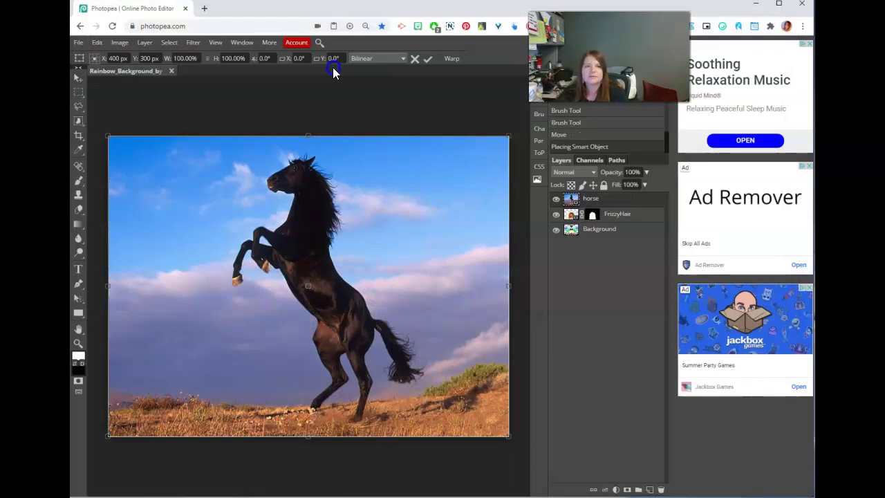
click(137, 151)
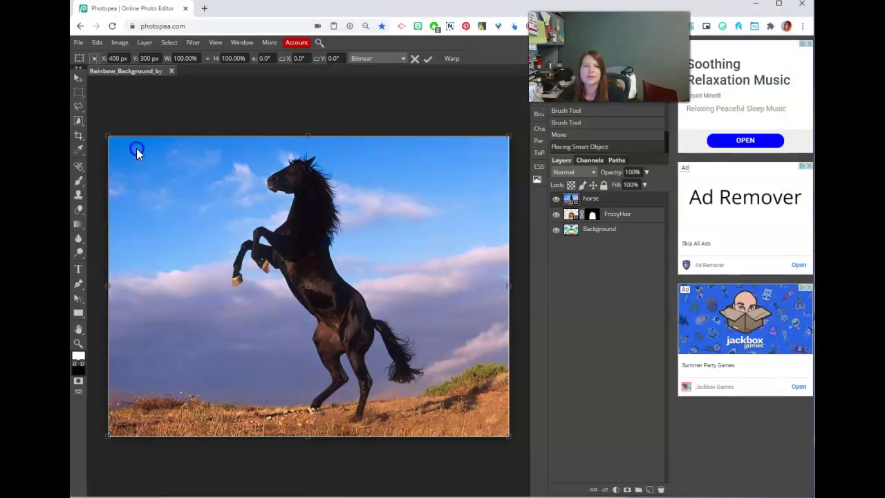
click(78, 122)
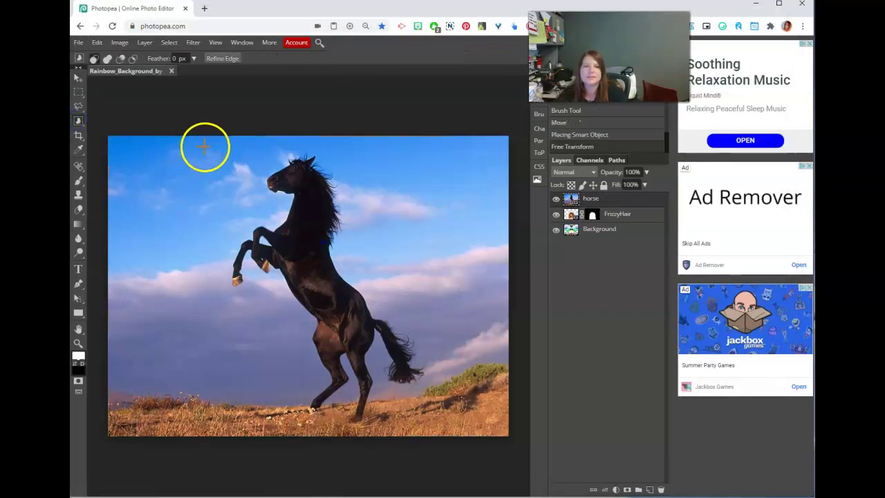
drag(277, 246, 430, 428)
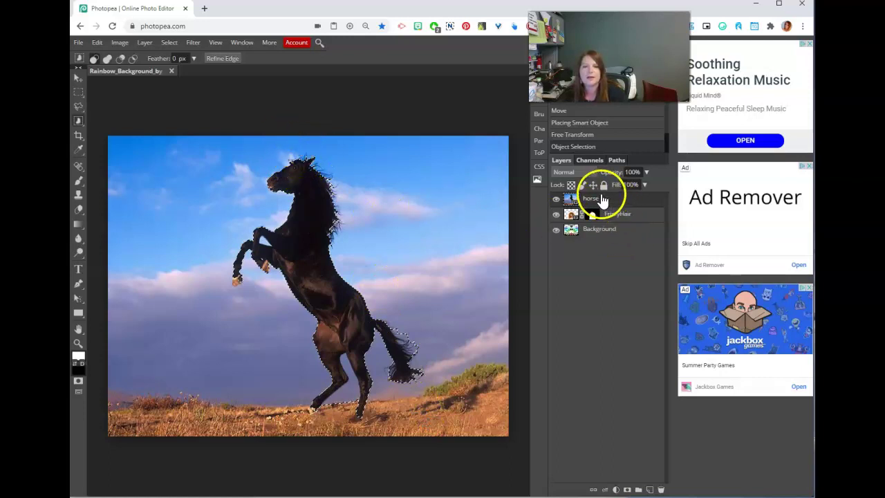
- Try masking the horse directly from its selection, check the mane's edge, and revert to the Object Selection state
click(627, 490)
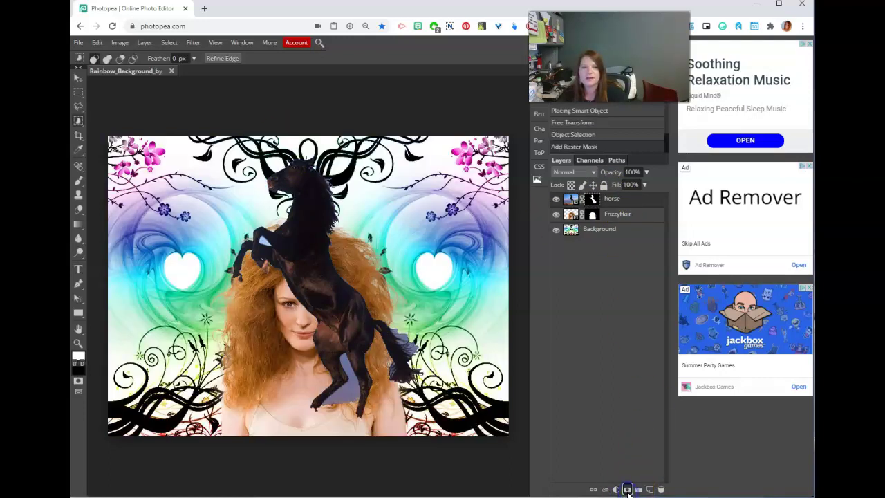
click(79, 344)
click(334, 188)
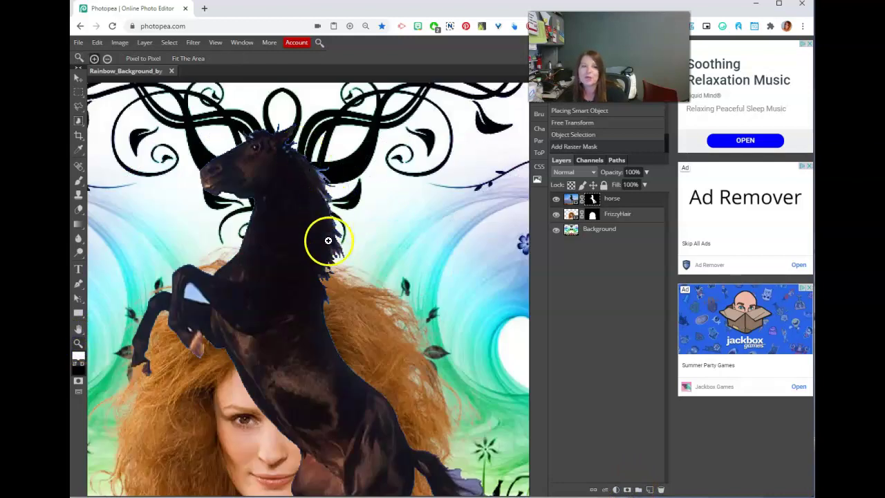
right_click(592, 201)
click(607, 226)
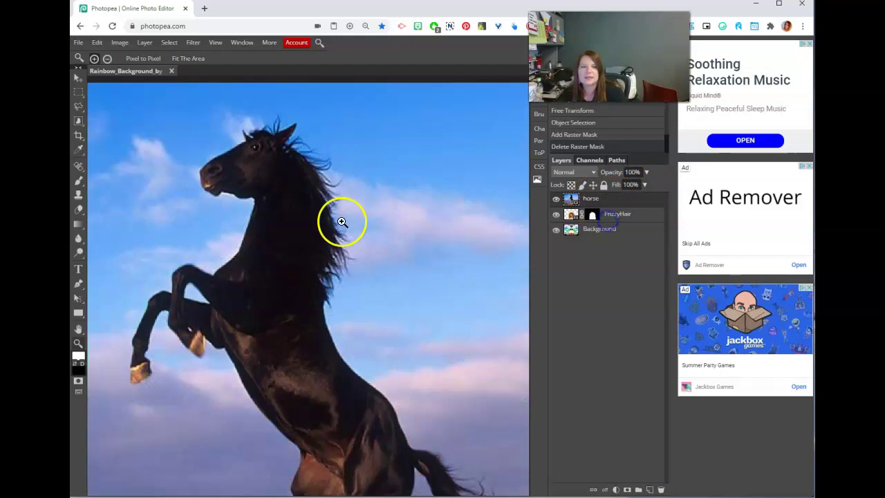
click(78, 80)
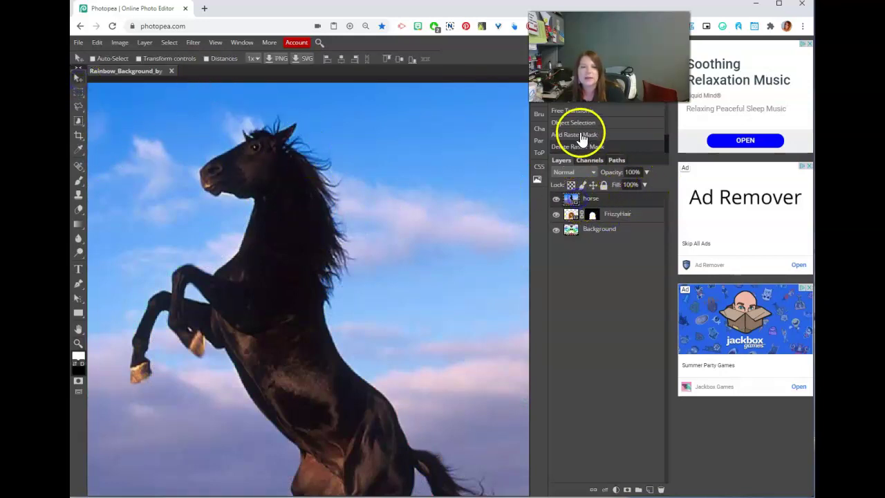
click(576, 123)
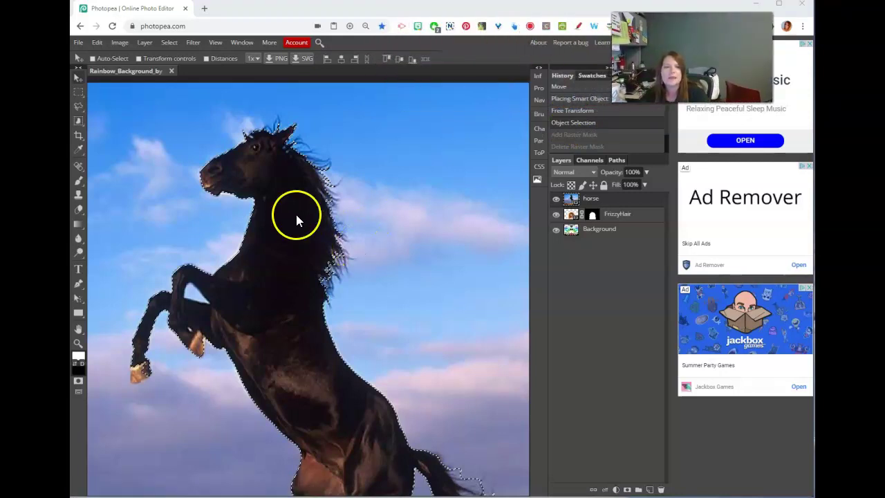
- Open Refine Edge for the horse selection with a white preview background and paint the gap between the hind legs black
click(78, 108)
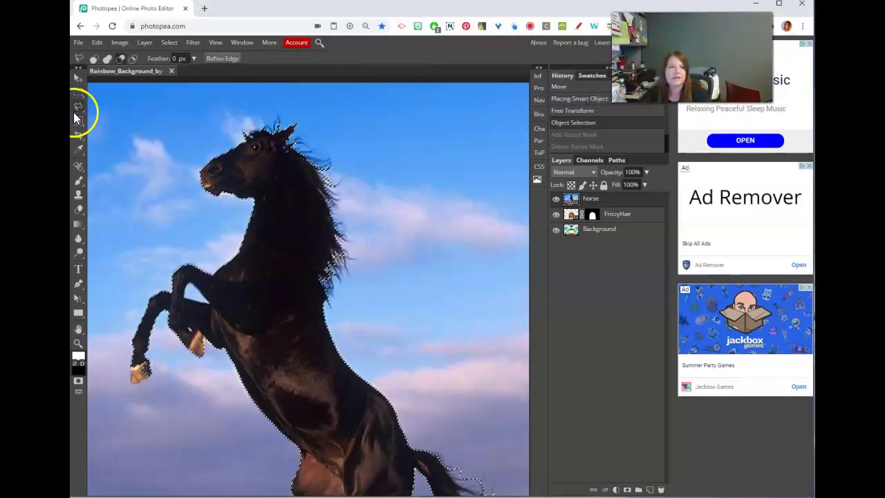
click(220, 59)
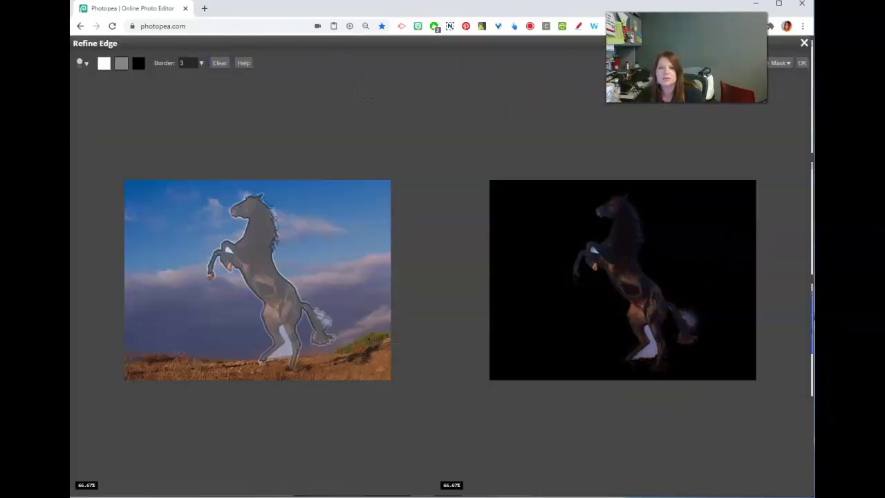
click(727, 63)
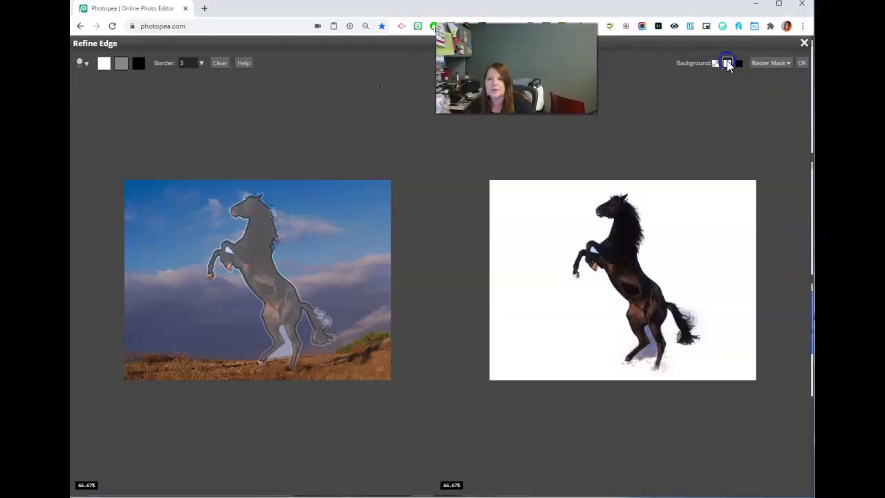
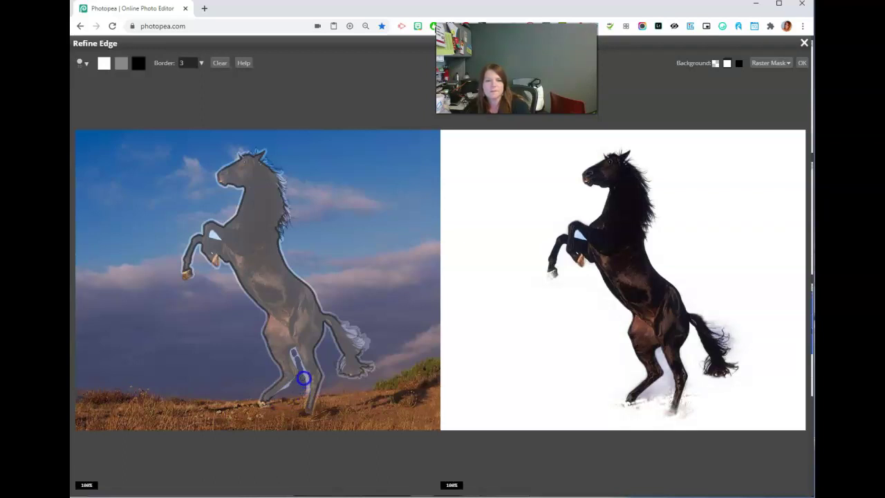
drag(304, 378, 301, 375)
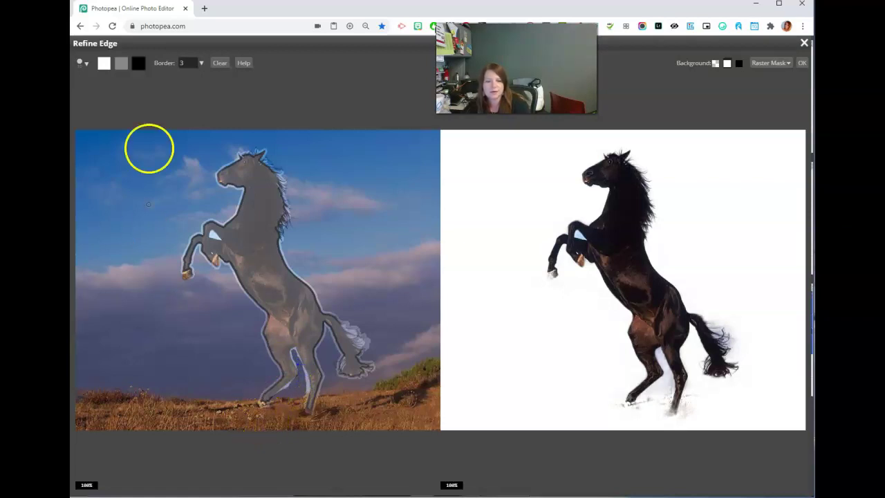
- Mark the horse's neck white and the tail's wispy edge gray, and apply the refinement as a raster mask
click(104, 63)
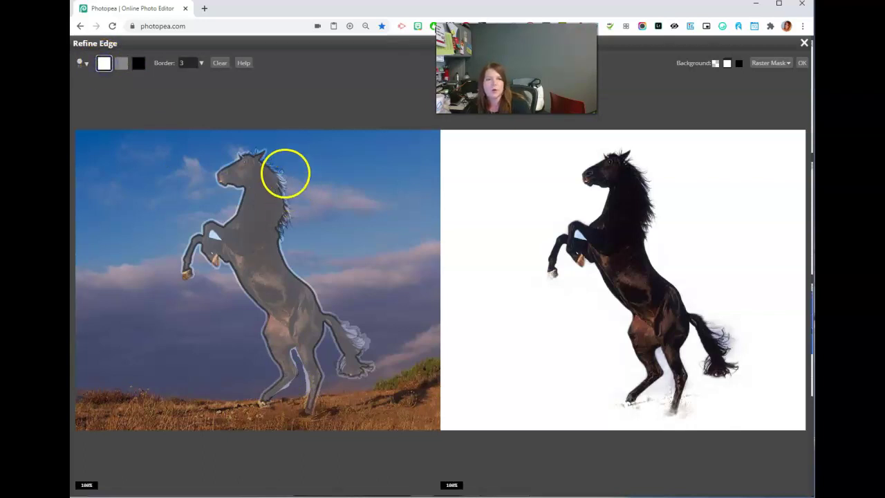
drag(257, 173, 261, 181)
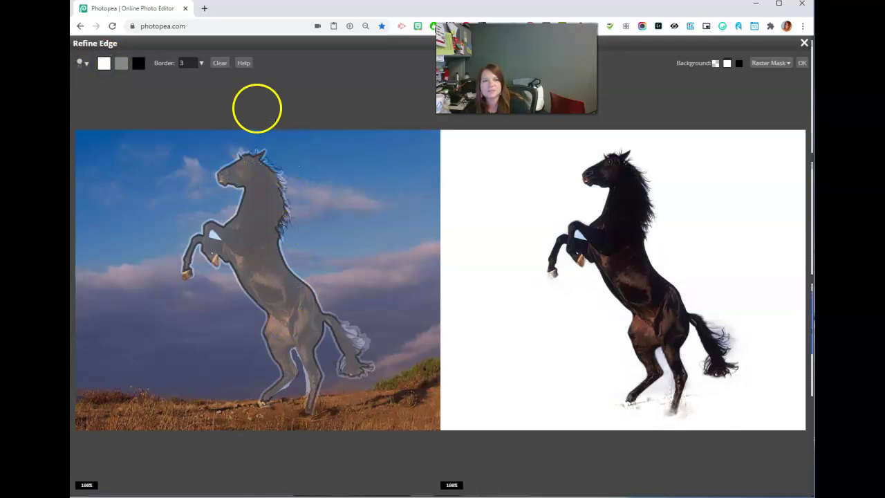
click(120, 63)
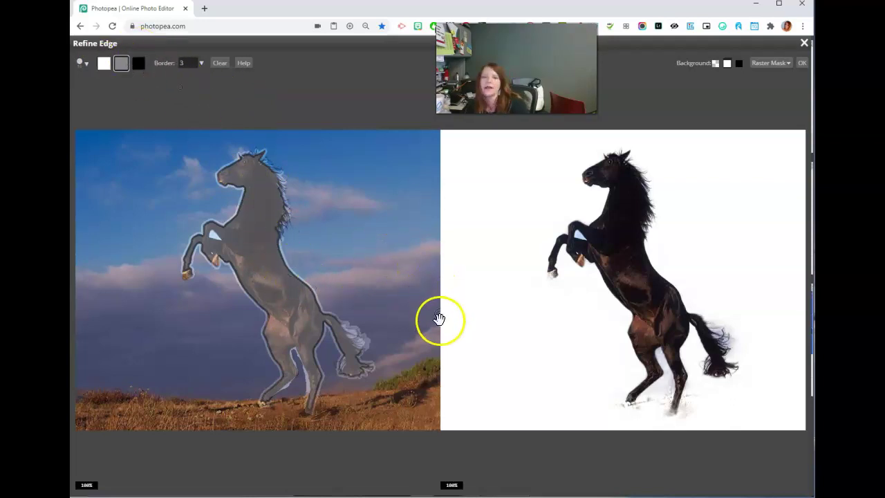
mouse_move(364, 341)
mouse_down()
mouse_move(352, 322)
mouse_move(360, 340)
mouse_up()
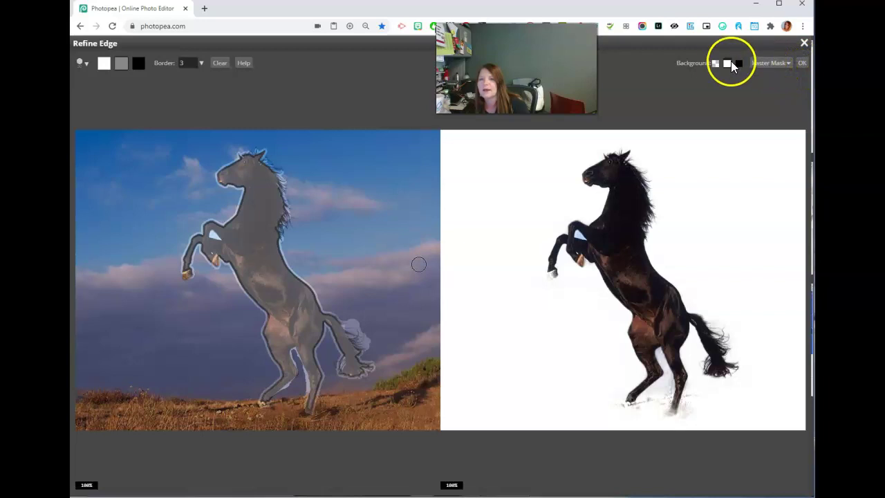
click(802, 62)
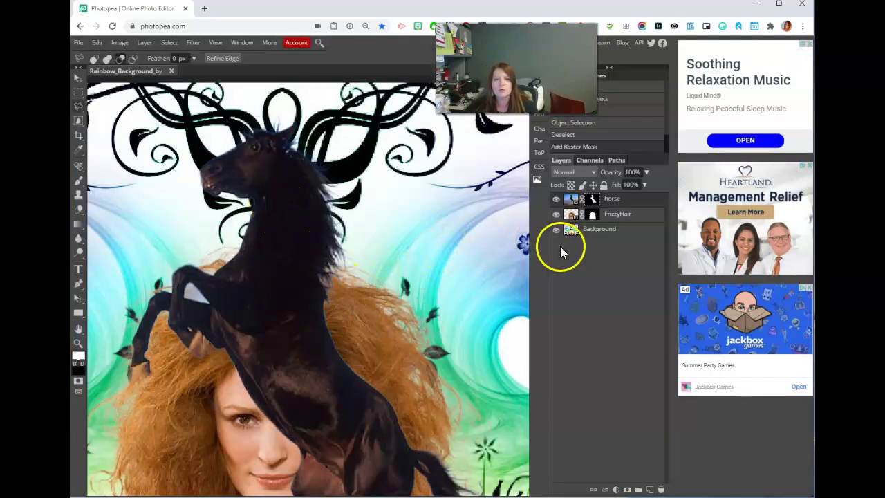
- Hide the Background and FrizzyHair layers and restore the faded front hoof by painting white on the horse's mask
click(555, 229)
click(556, 214)
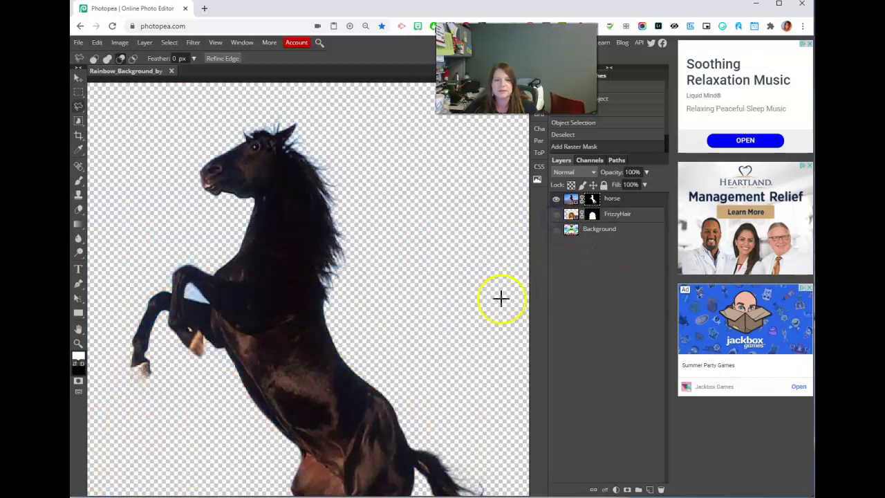
click(79, 343)
click(154, 362)
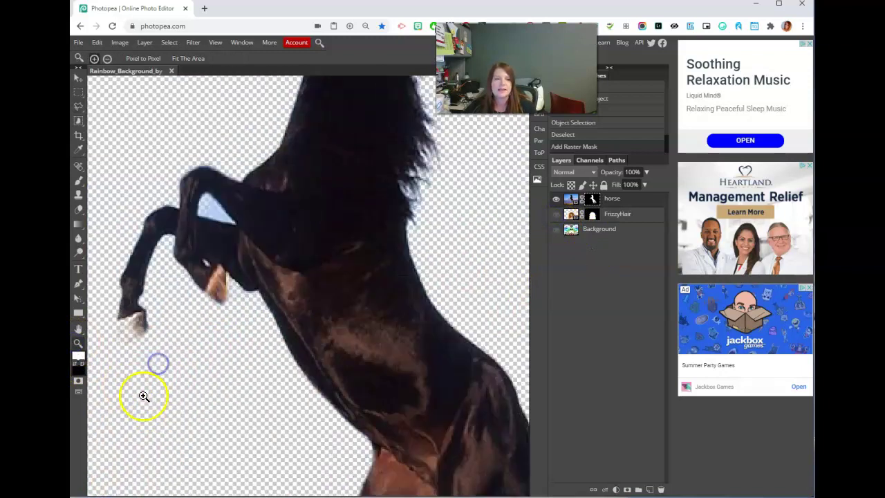
scroll(161, 388, up, 1)
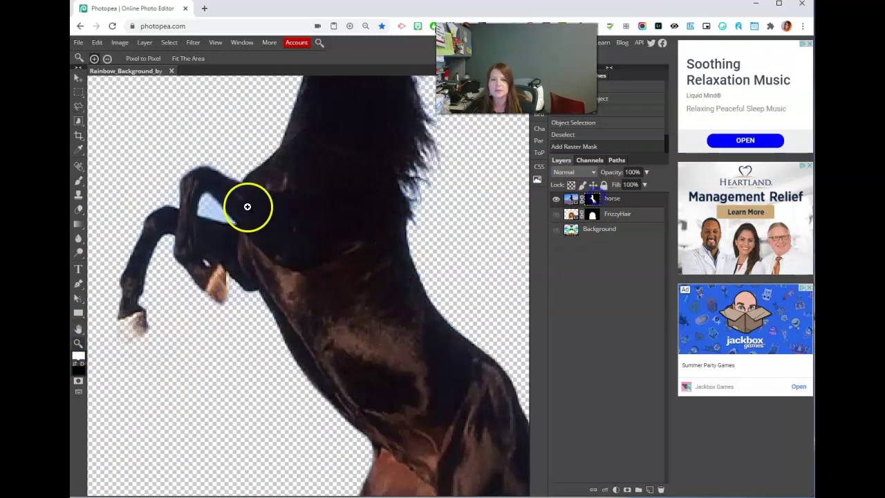
click(80, 181)
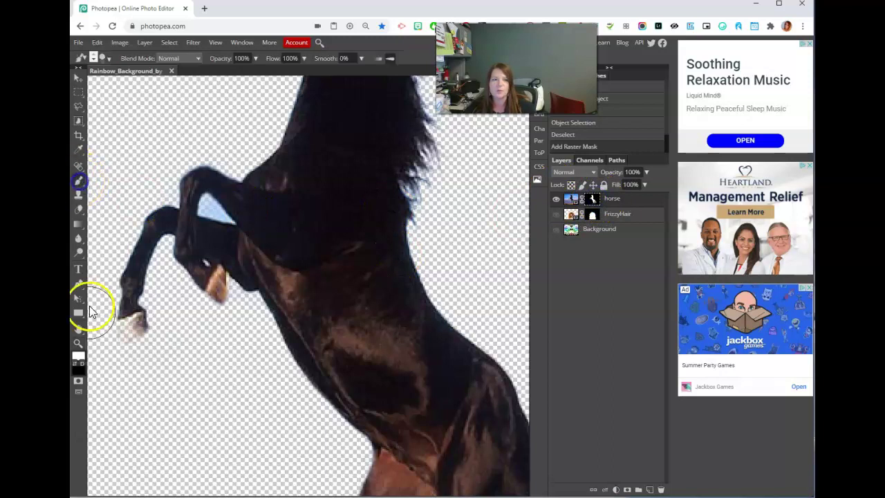
click(126, 321)
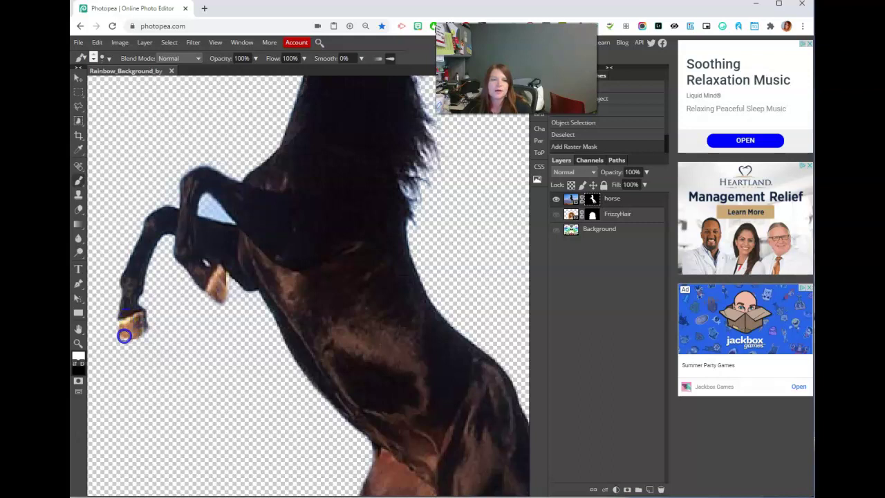
drag(128, 337, 122, 336)
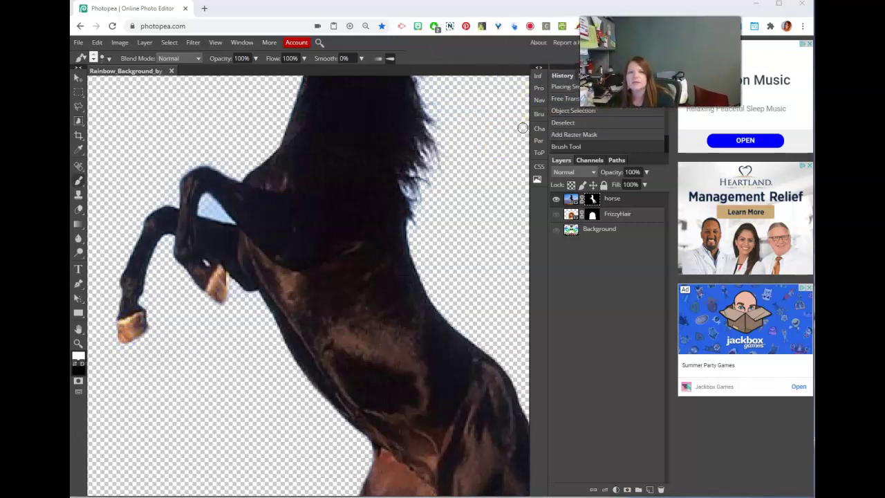
- Lower the horse mask's density to 83 and continue painting the raised front hoof white
click(537, 89)
click(428, 91)
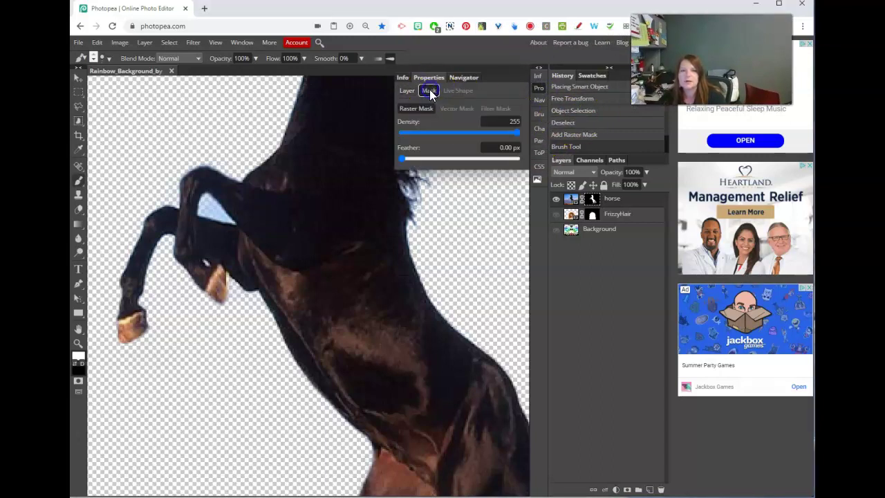
drag(516, 132, 440, 140)
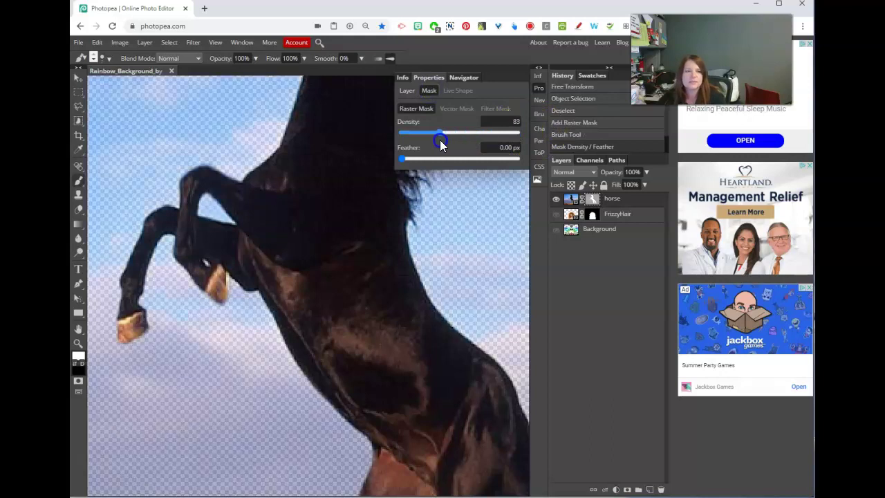
drag(130, 335, 134, 324)
- Set the brush hardness to 92% and paint white along the outer edge of the front hoof
click(104, 58)
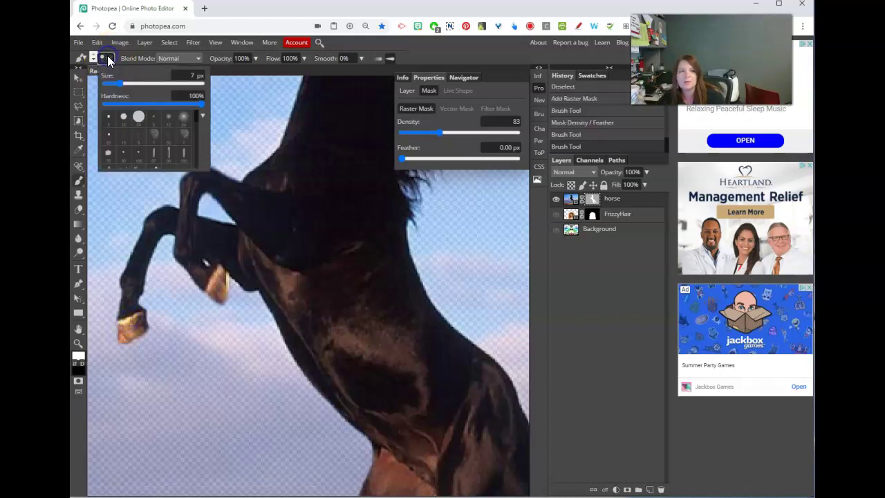
drag(201, 106, 196, 104)
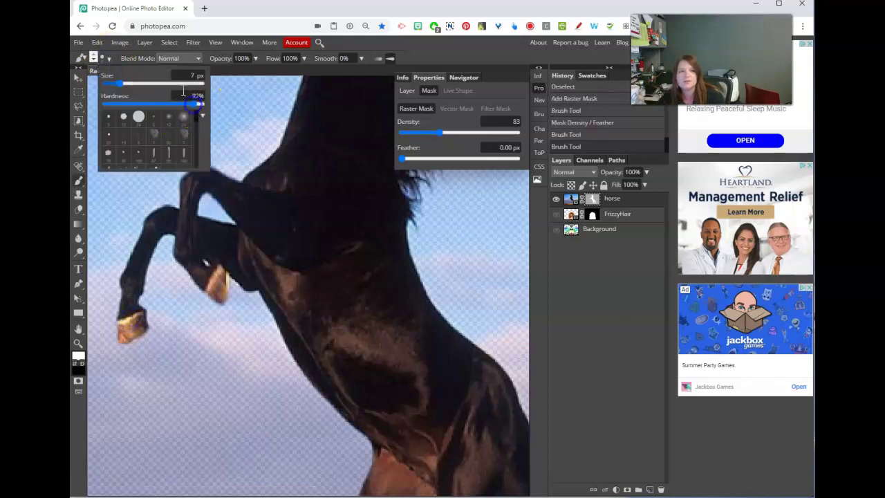
click(350, 39)
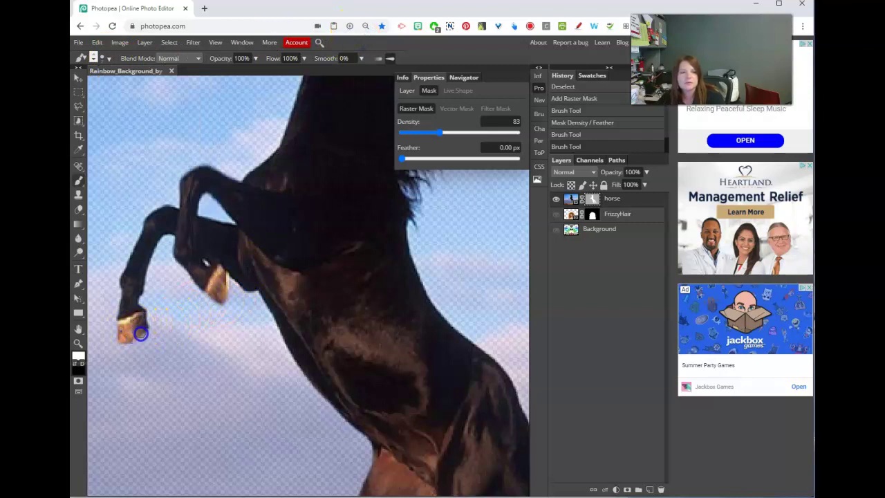
drag(143, 332, 119, 347)
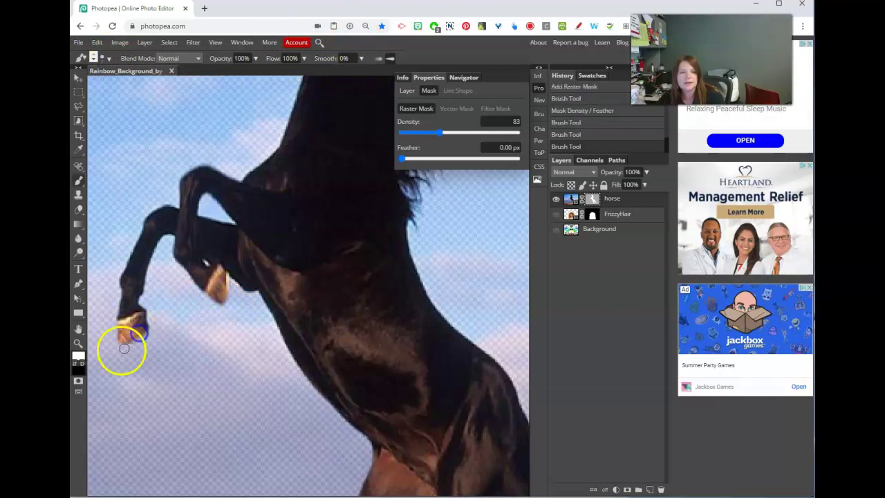
- Paint black just beneath the front hoof to clean its edge and raise the mask's density to 130
click(76, 364)
drag(129, 349, 123, 351)
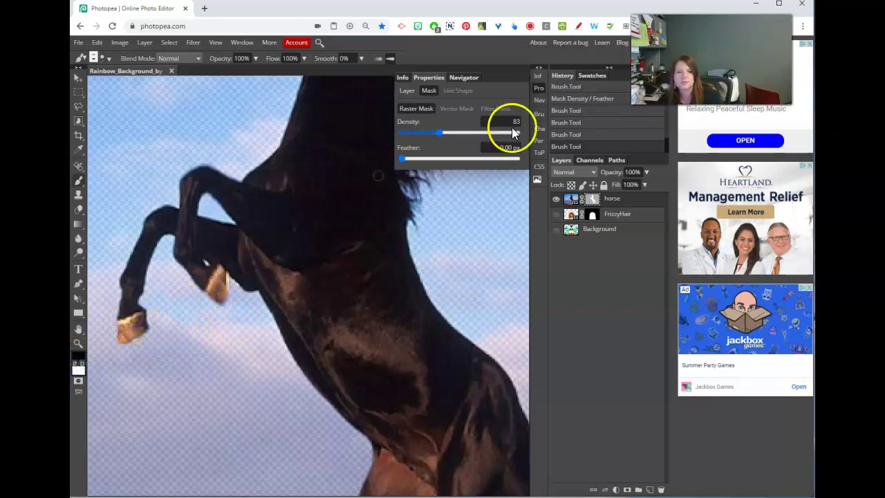
drag(442, 136, 460, 141)
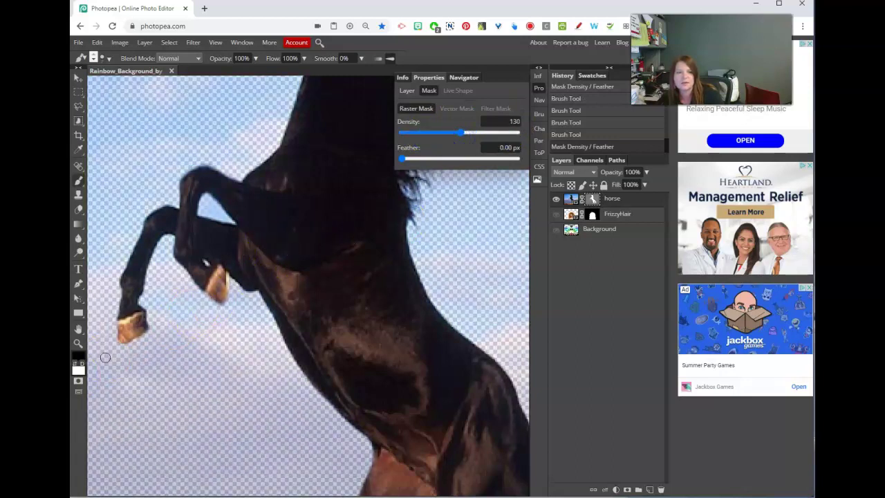
- Paint white over the second, tucked front hoof on the horse's mask and raise the mask's density to 255
click(75, 364)
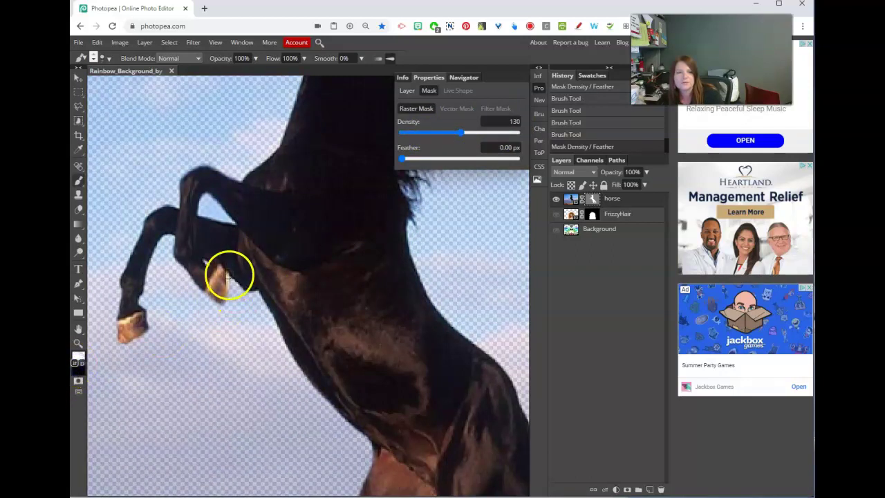
click(225, 272)
drag(462, 130, 570, 137)
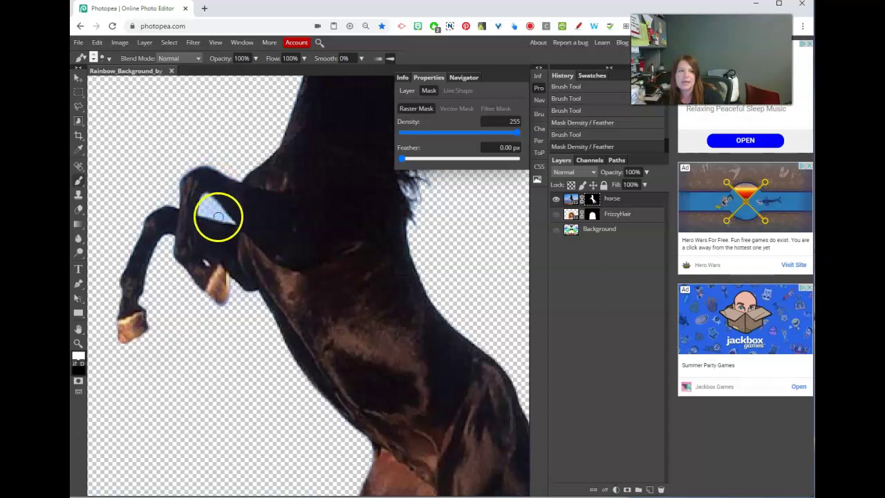
- Rasterize the horse layer and select the blue sky gap inside its bent front leg with Quick Selection
click(78, 124)
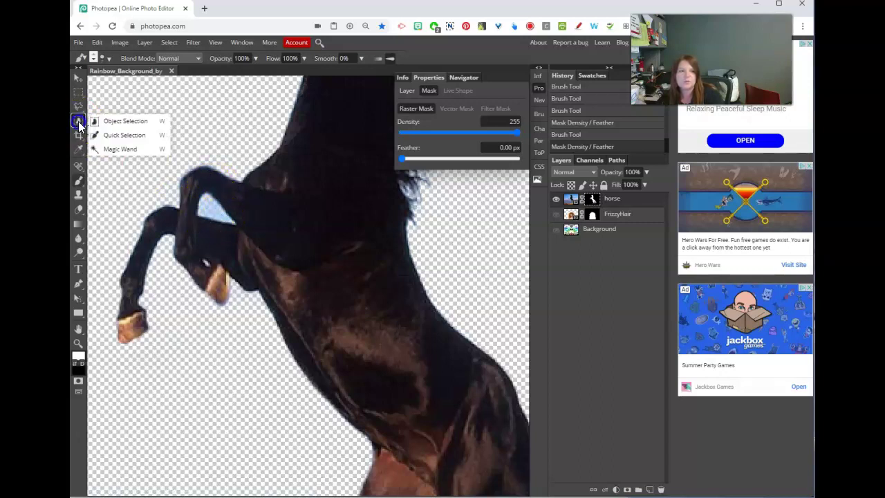
click(108, 136)
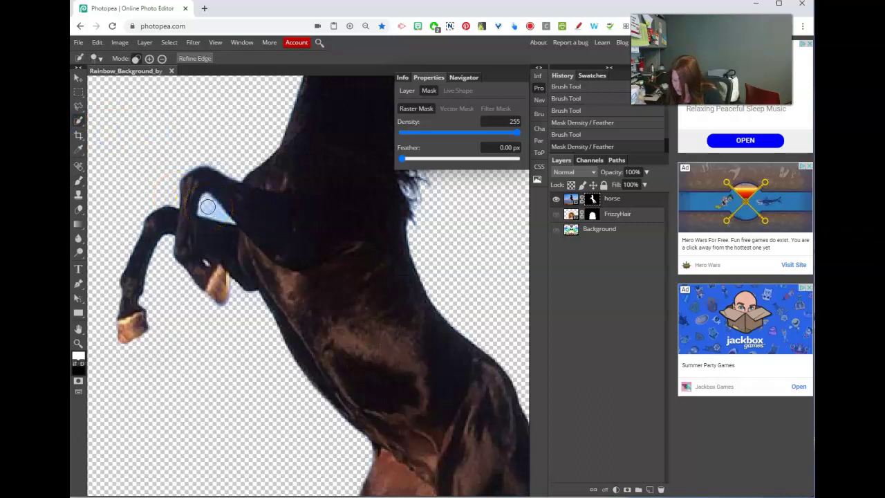
click(572, 197)
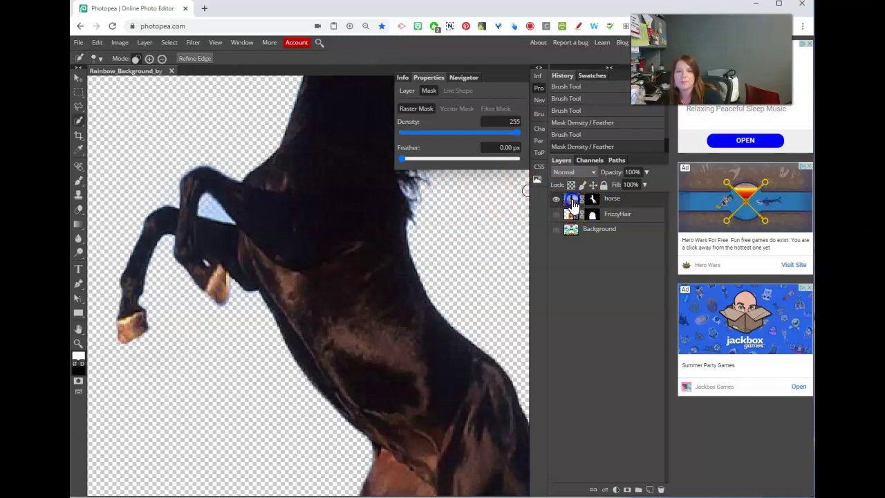
mouse_move(225, 198)
mouse_down()
mouse_move(184, 215)
mouse_move(210, 209)
mouse_up()
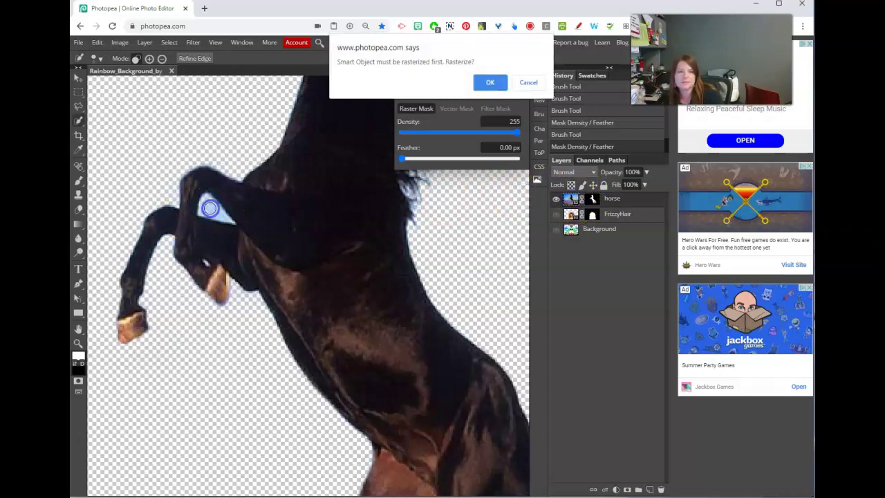
click(489, 83)
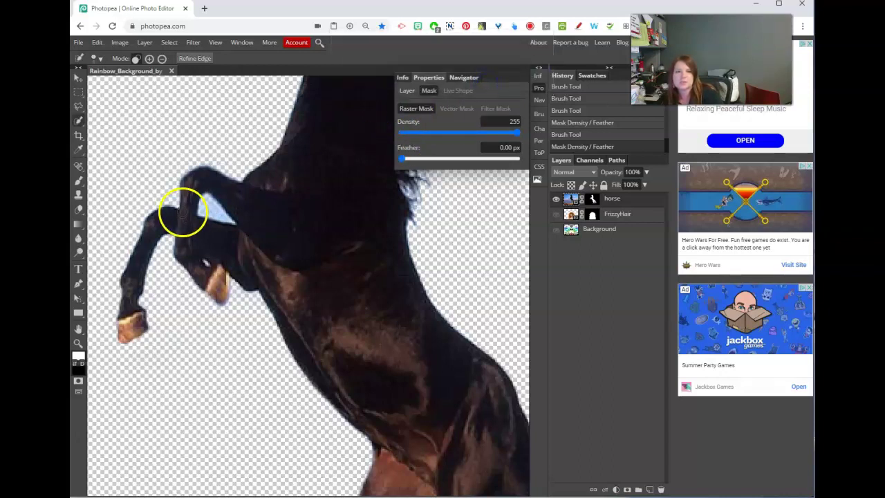
click(213, 206)
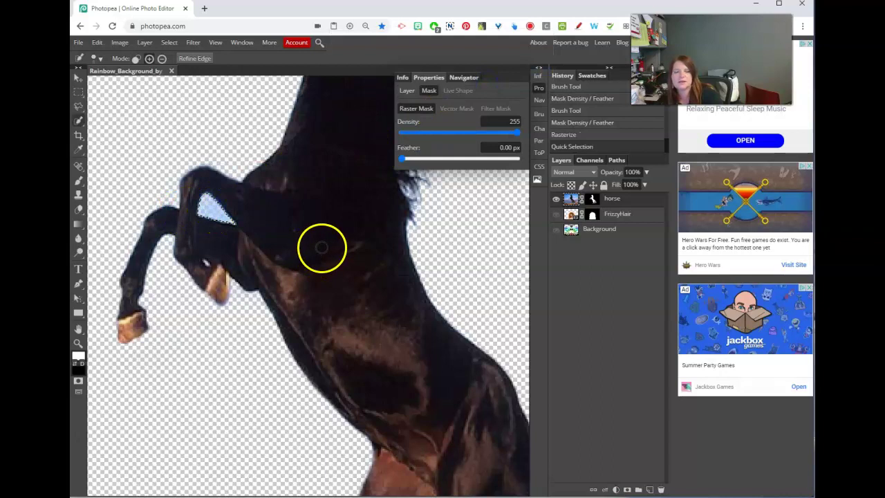
- Paint the selected gap black on the horse's mask, deselect, and paint black along the outer edge of the bent front knee
click(593, 200)
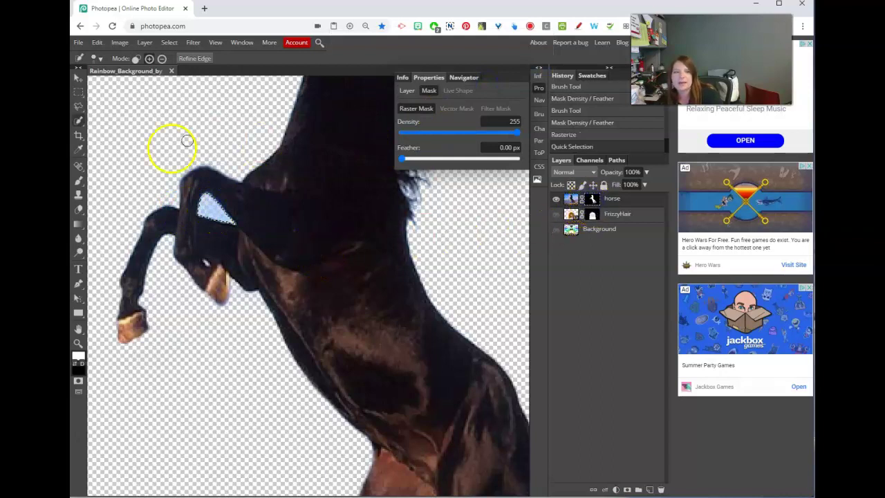
click(77, 184)
click(81, 358)
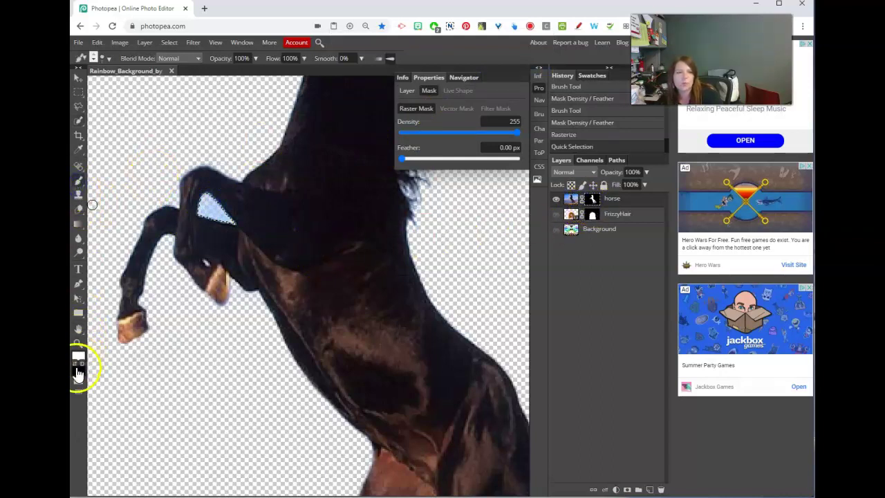
click(75, 363)
click(204, 209)
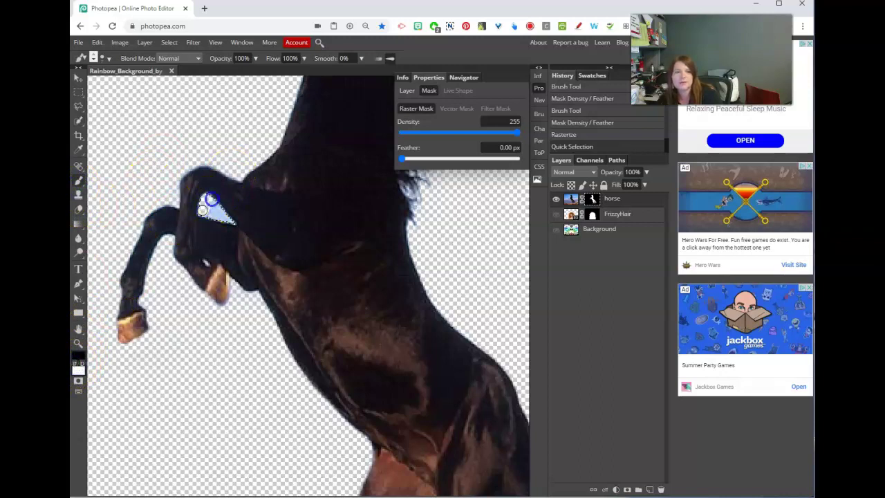
mouse_move(213, 196)
mouse_down()
mouse_move(214, 217)
mouse_move(228, 219)
mouse_up()
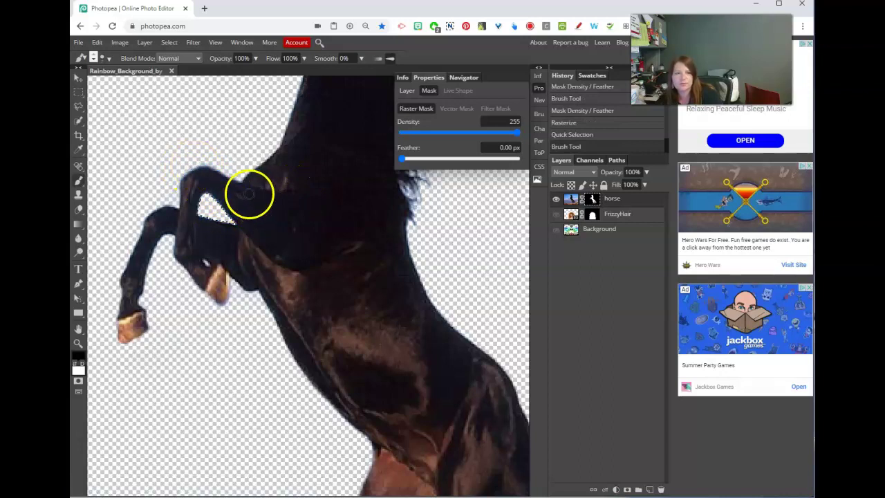
key(ctrl+d)
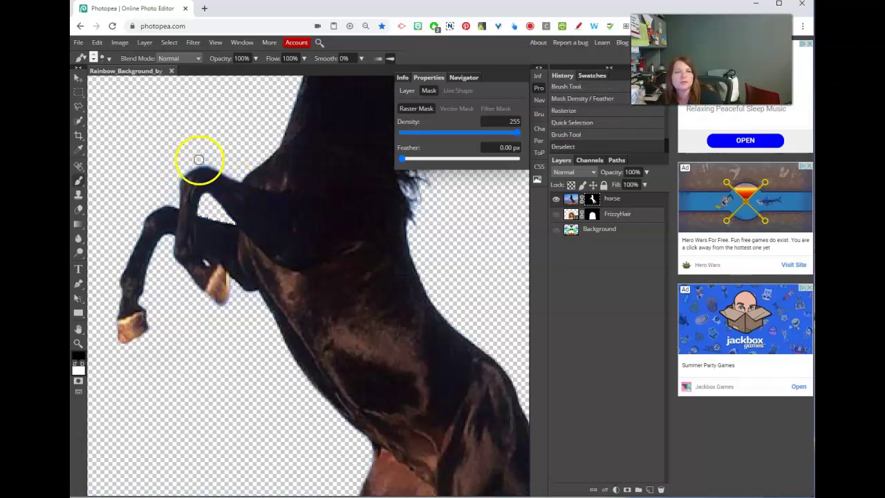
click(173, 177)
click(214, 158)
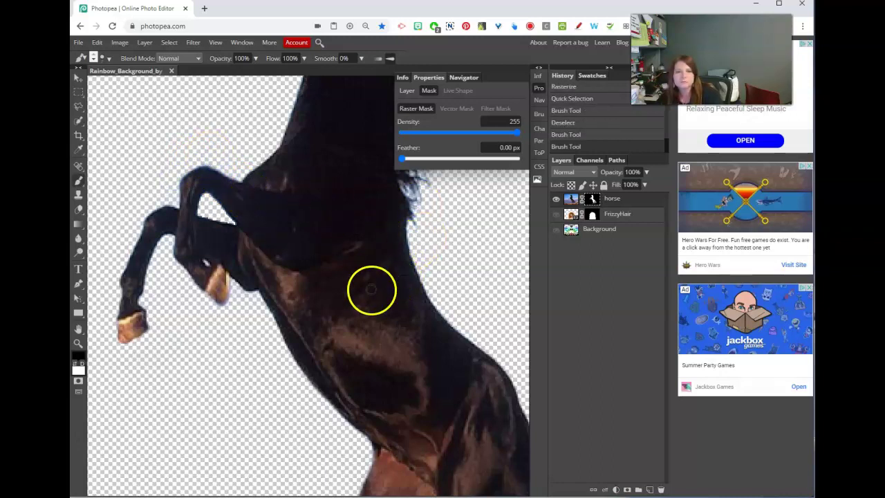
- Lower the horse mask's density to 113 and paint both hind hooves white
drag(371, 248, 322, 220)
mouse_move(355, 360)
mouse_down()
mouse_move(336, 198)
mouse_move(352, 184)
mouse_move(363, 209)
mouse_up()
drag(515, 132, 419, 158)
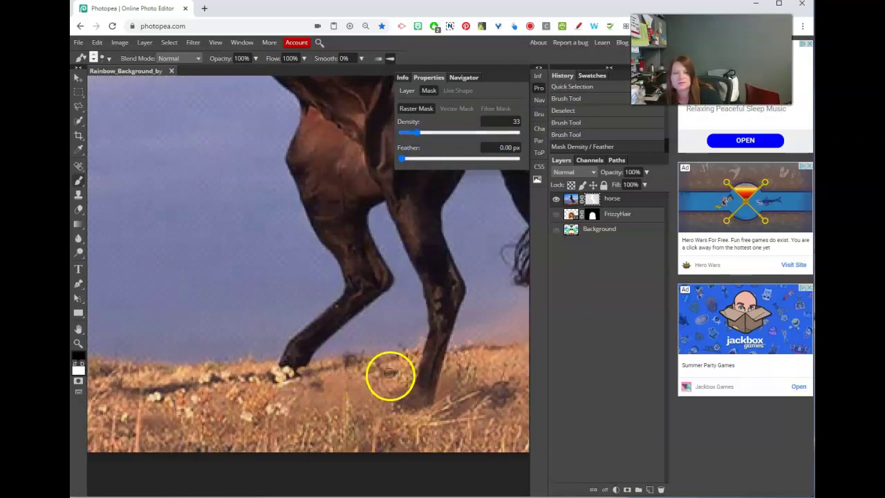
drag(419, 132, 453, 134)
click(78, 364)
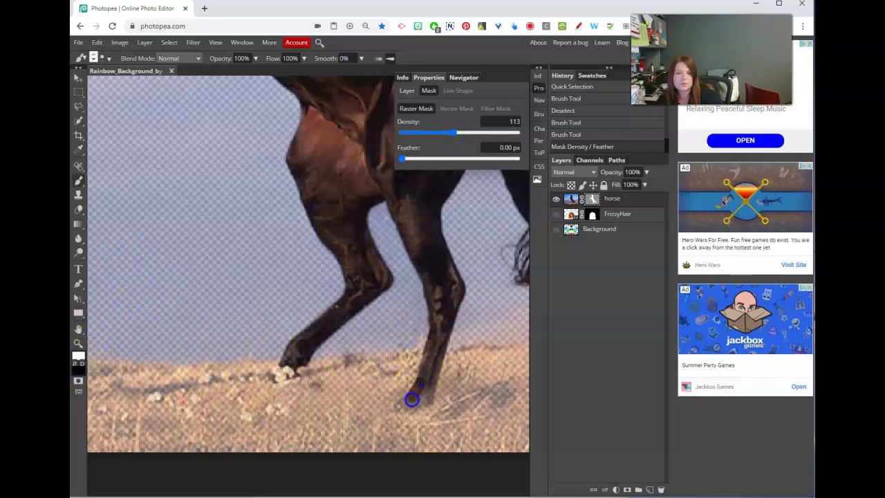
drag(423, 386, 419, 397)
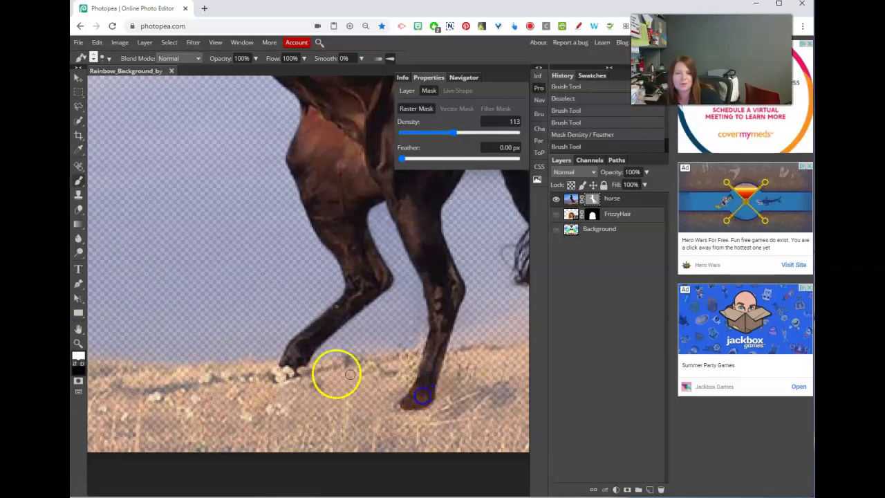
drag(304, 356, 303, 360)
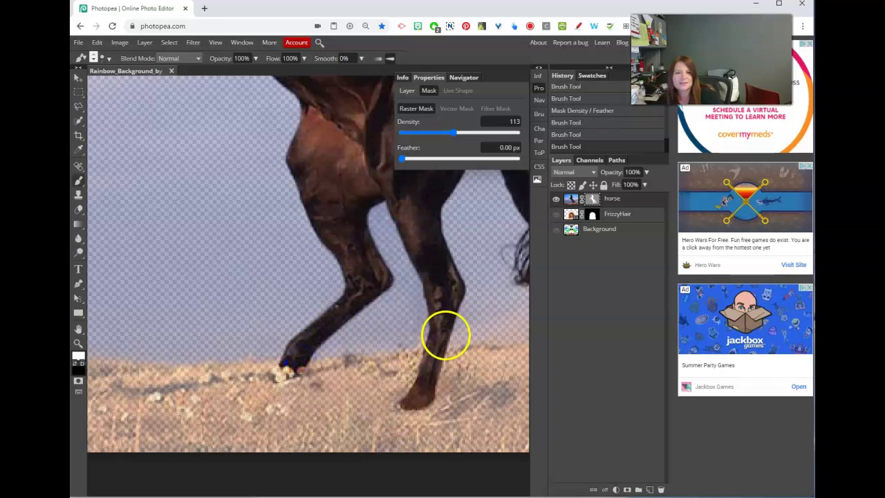
- Raise the mask's density to 255 and paint black over the leftover ground around the hind hooves and between the lower legs
drag(456, 128, 530, 134)
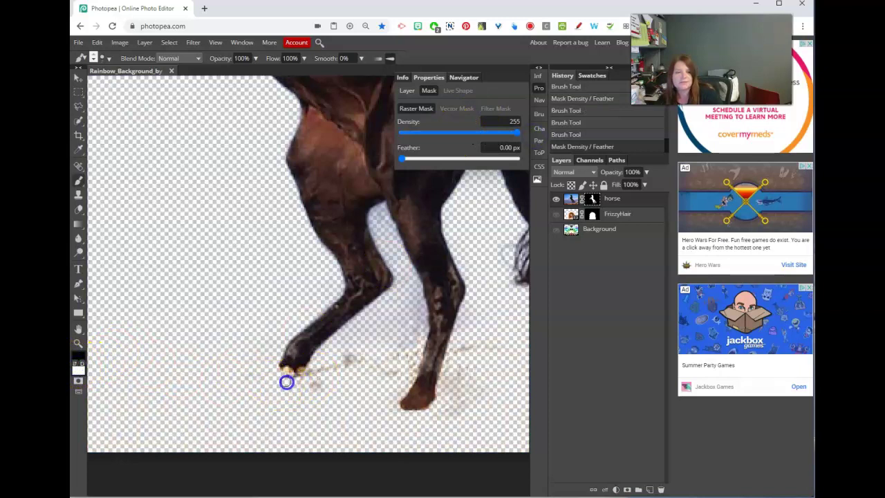
mouse_move(305, 411)
mouse_down()
mouse_move(335, 404)
mouse_move(325, 406)
mouse_move(326, 371)
mouse_move(320, 392)
mouse_move(322, 381)
mouse_move(282, 393)
mouse_up()
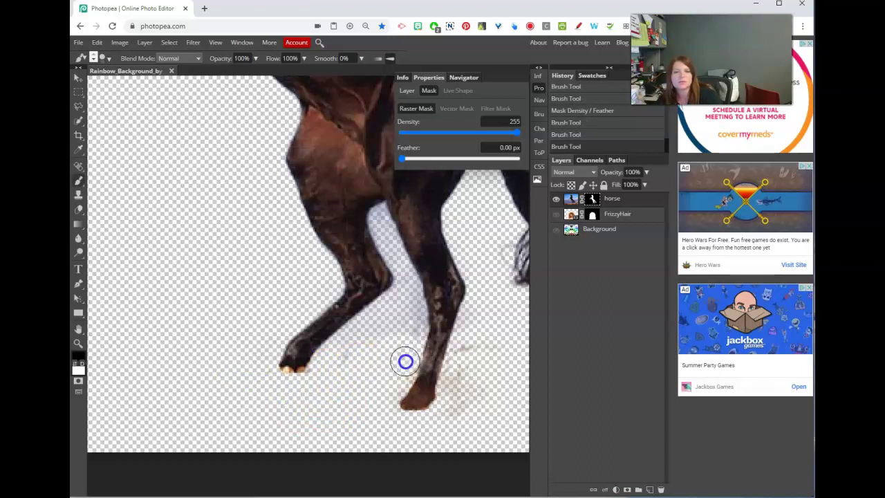
mouse_move(459, 369)
mouse_down()
mouse_move(466, 367)
mouse_move(456, 399)
mouse_move(460, 385)
mouse_up()
drag(492, 344, 487, 403)
mouse_move(409, 311)
mouse_down()
mouse_move(404, 348)
mouse_move(396, 347)
mouse_move(399, 314)
mouse_move(350, 345)
mouse_up()
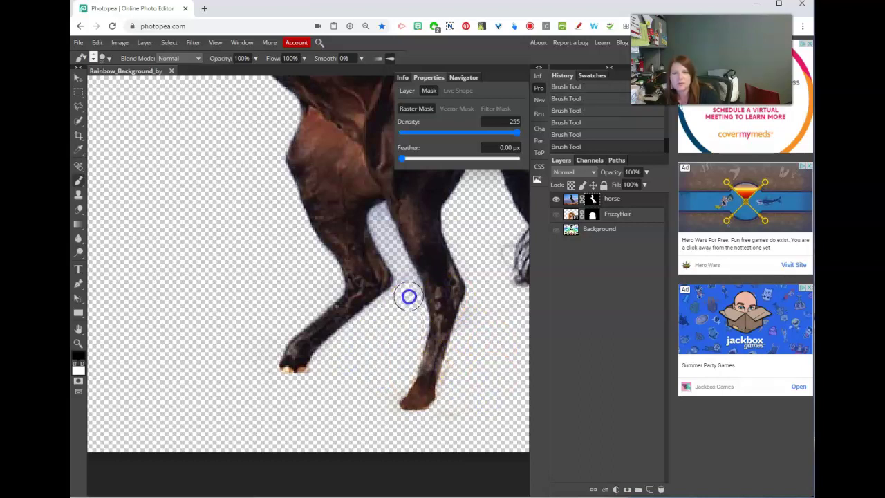
drag(404, 295, 403, 287)
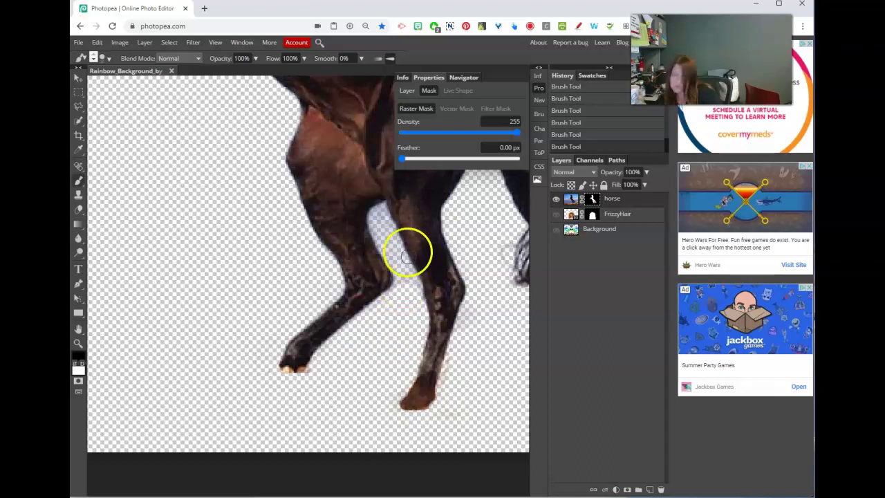
- Paint black over the remaining sky in the narrow gap between the horse's upper hind legs
click(78, 343)
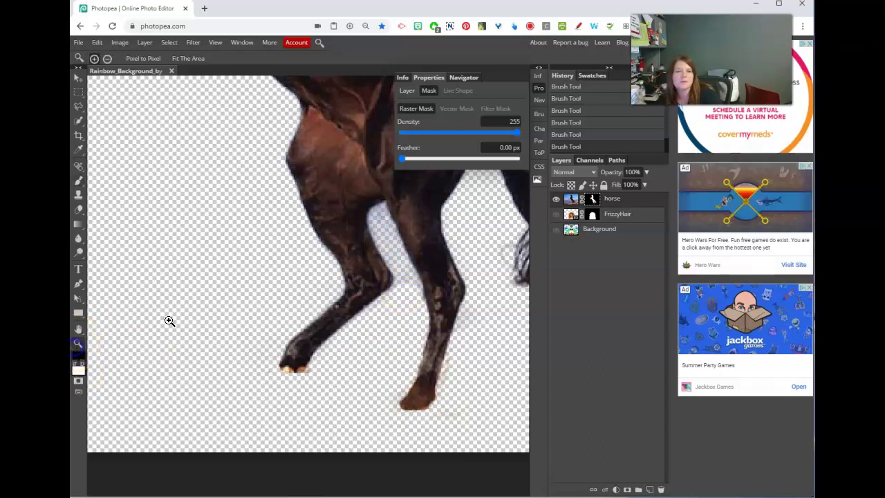
click(401, 220)
click(401, 213)
click(401, 215)
click(401, 215)
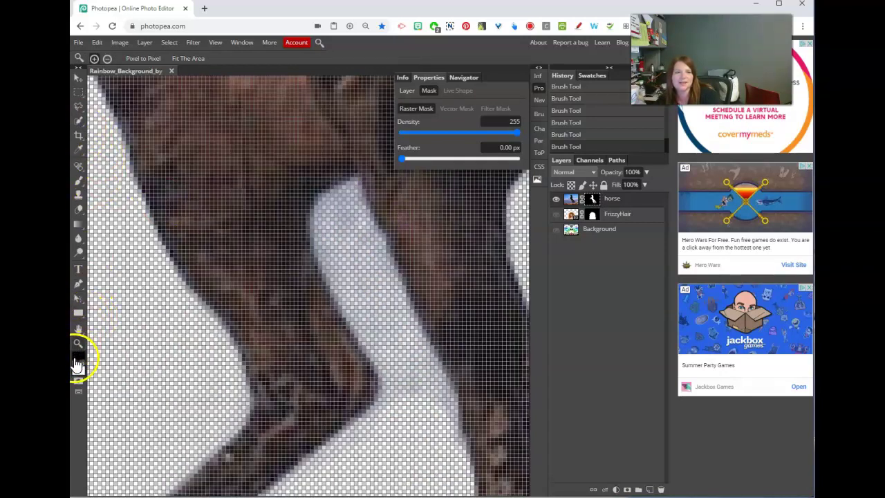
click(79, 180)
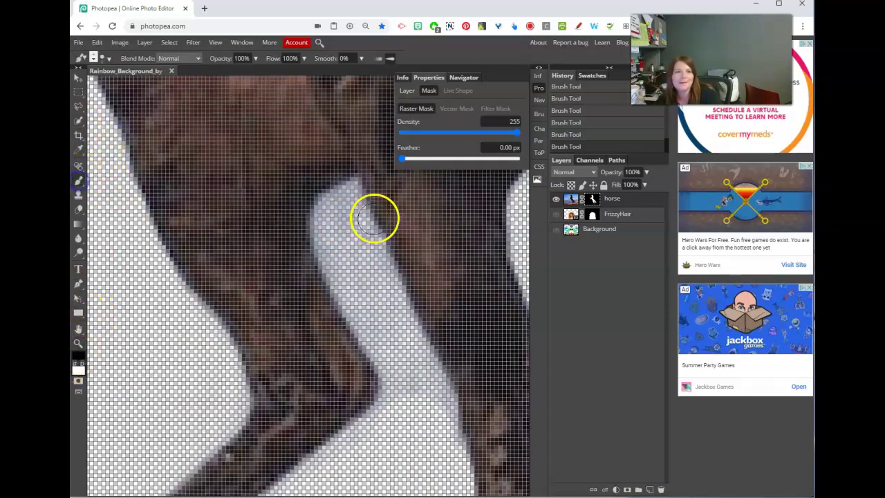
mouse_move(341, 205)
mouse_down()
mouse_move(344, 285)
mouse_move(421, 410)
mouse_move(420, 383)
mouse_move(353, 218)
mouse_move(437, 404)
mouse_up()
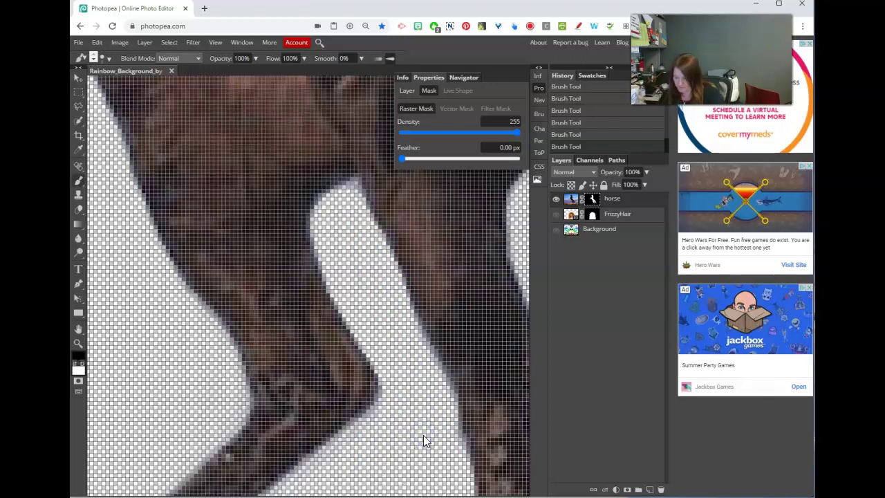
- Fit the whole image in view and show the FrizzyHair and Background layers again
key(ctrl+0)
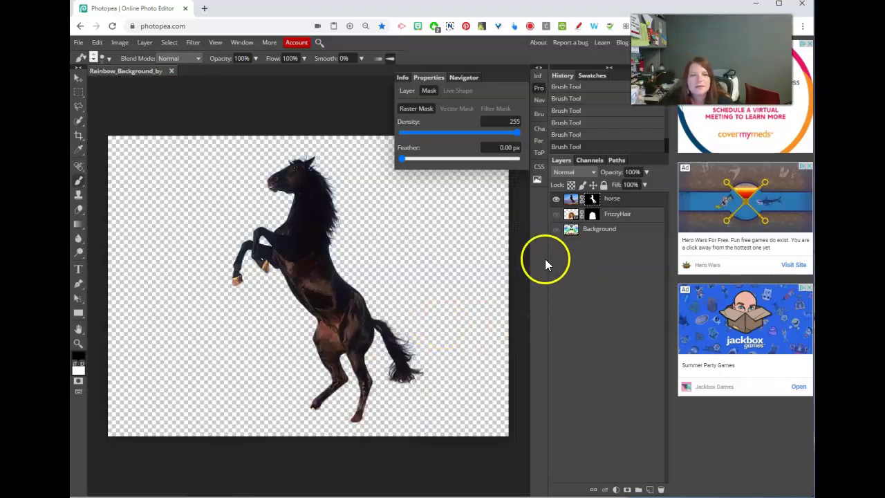
click(556, 213)
click(556, 229)
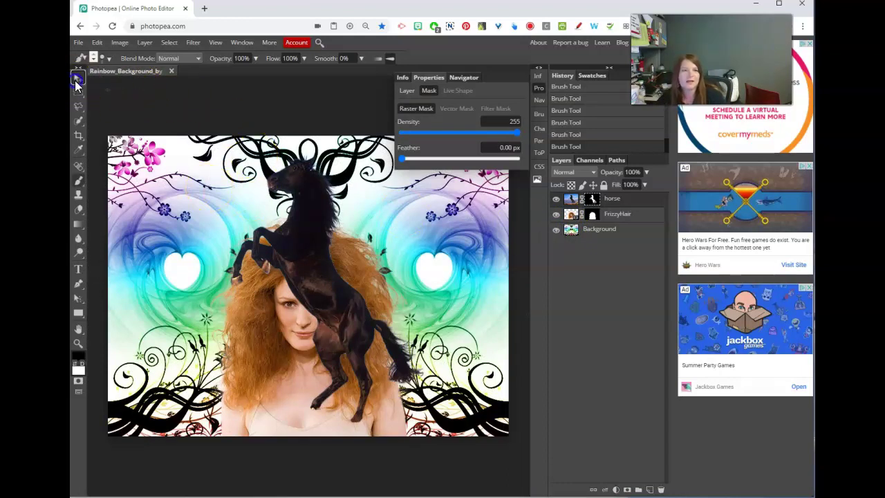
- Rotate the horse counterclockwise into a leaping pose, scale it down, and place it above the woman's hair toward the upper left
click(77, 78)
drag(326, 290, 304, 276)
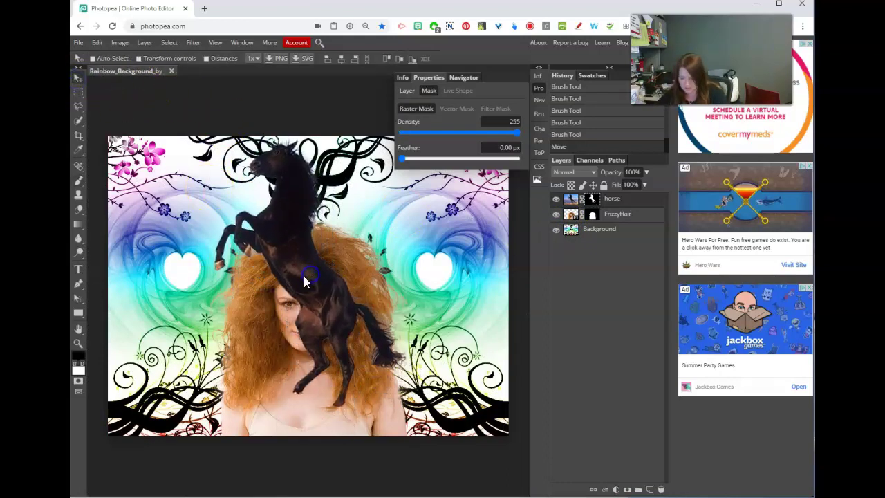
key(ctrl+t)
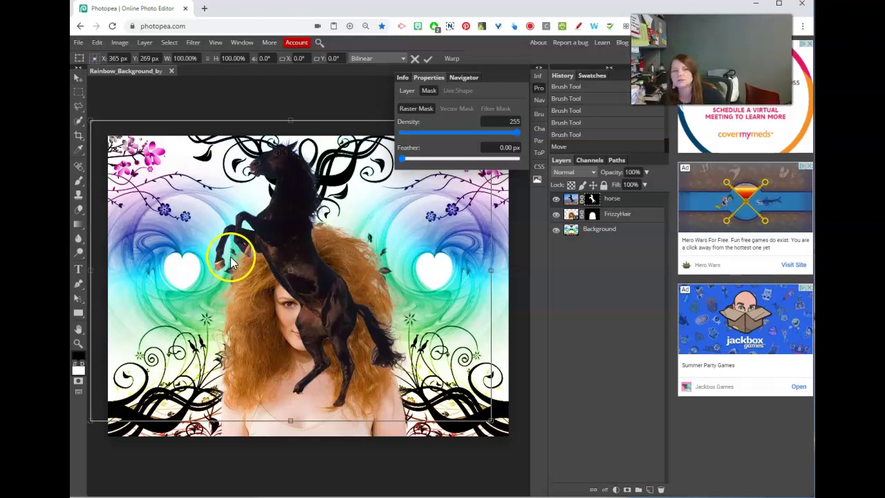
drag(159, 90, 103, 360)
drag(404, 491, 347, 370)
drag(293, 218, 226, 217)
double_click(260, 223)
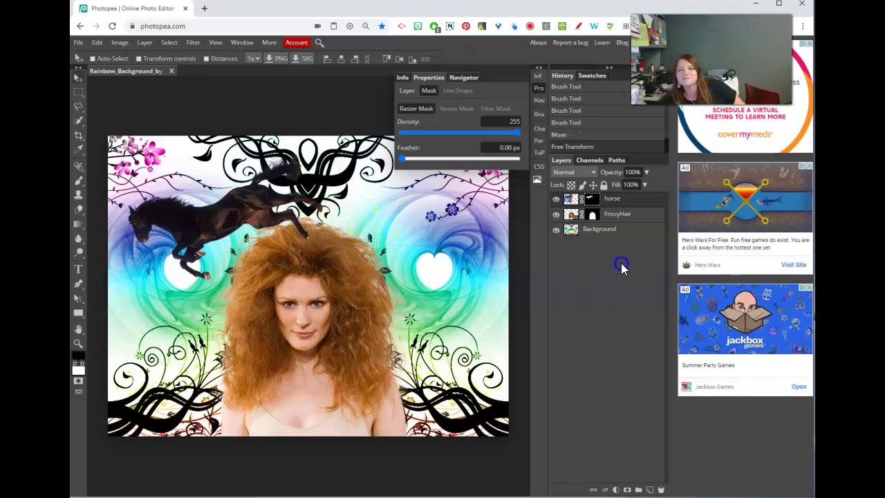
- Place paris.jpg from the selections-hair folder as a new layer, positioned at the lower right of the rainbow image
click(79, 42)
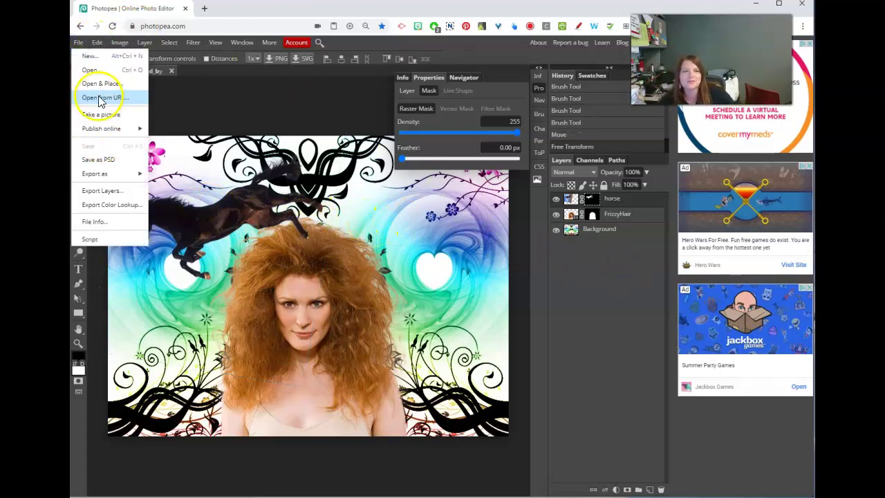
click(97, 84)
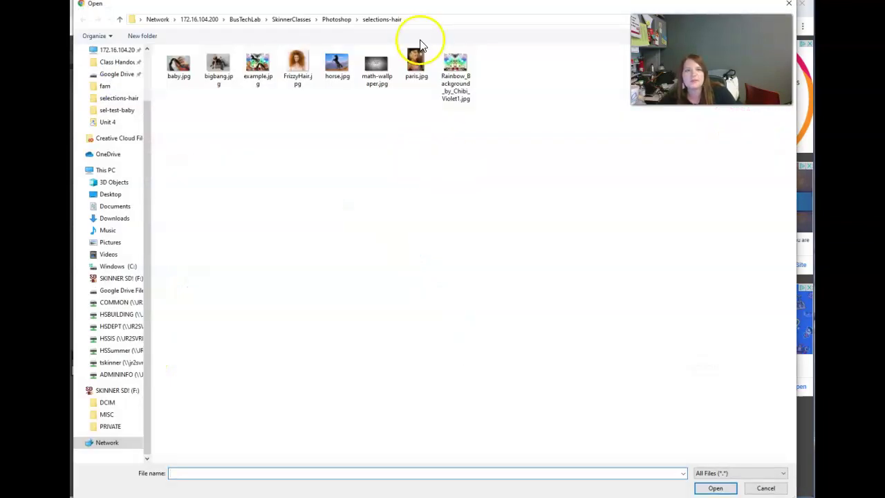
double_click(416, 67)
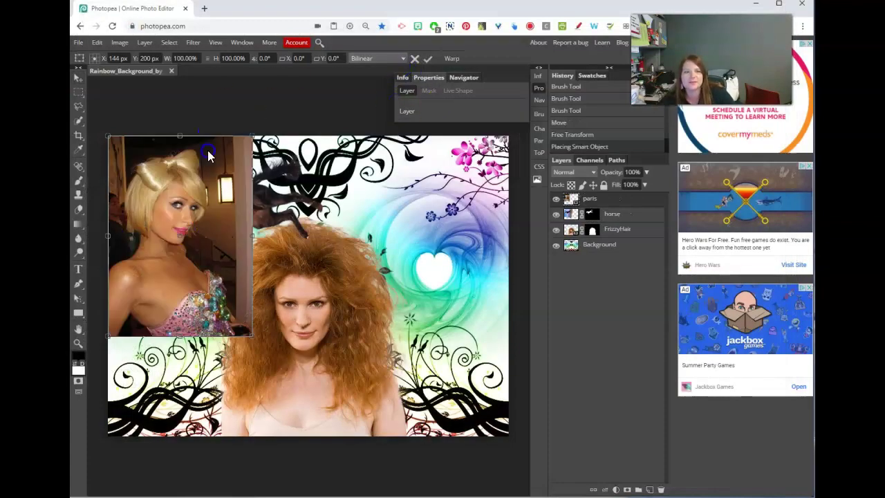
drag(209, 164, 458, 265)
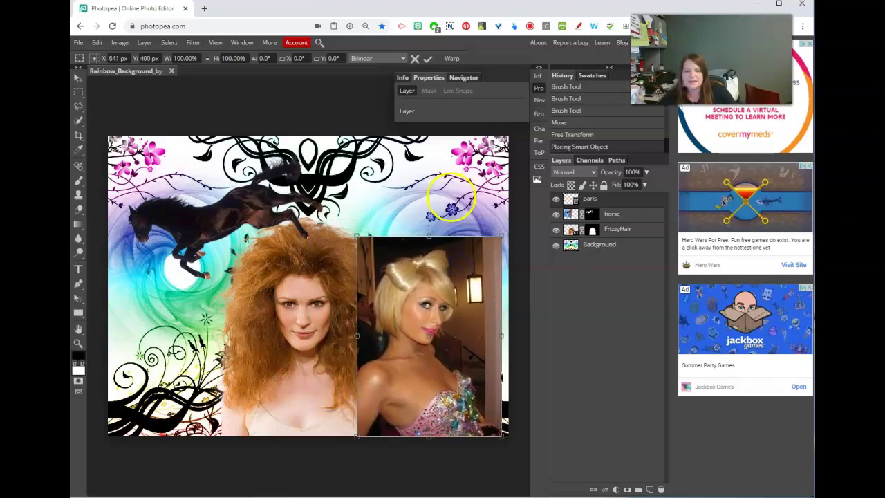
click(428, 59)
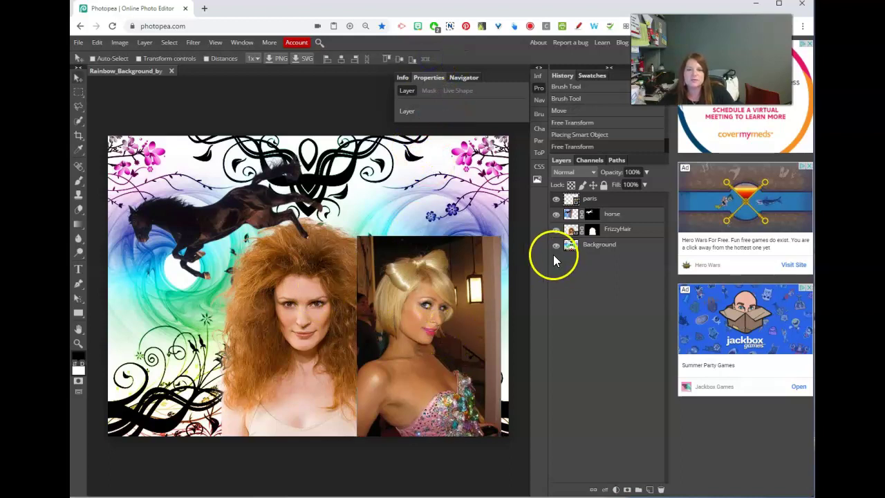
- Hide the horse, FrizzyHair and Background layers so only the paris layer shows
click(556, 215)
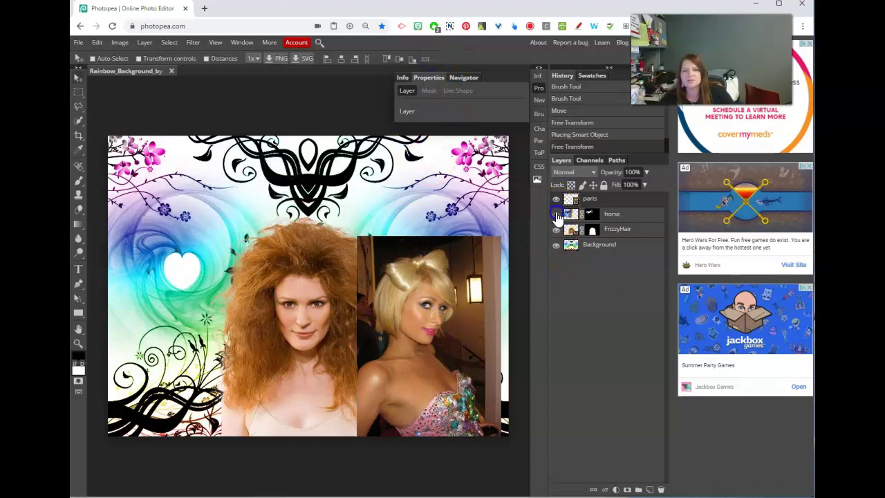
click(556, 229)
click(556, 244)
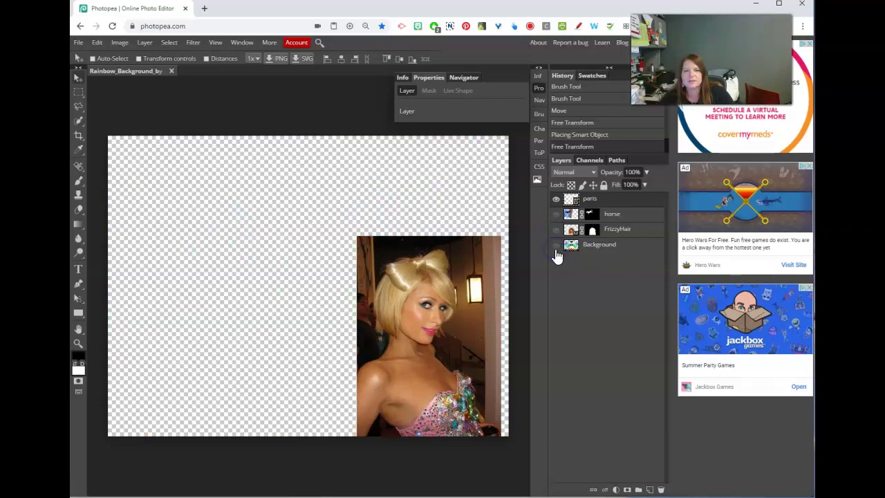
- Start Magic Cut on the paris layer using the Lasso tool's selection options
click(78, 121)
right_click(419, 318)
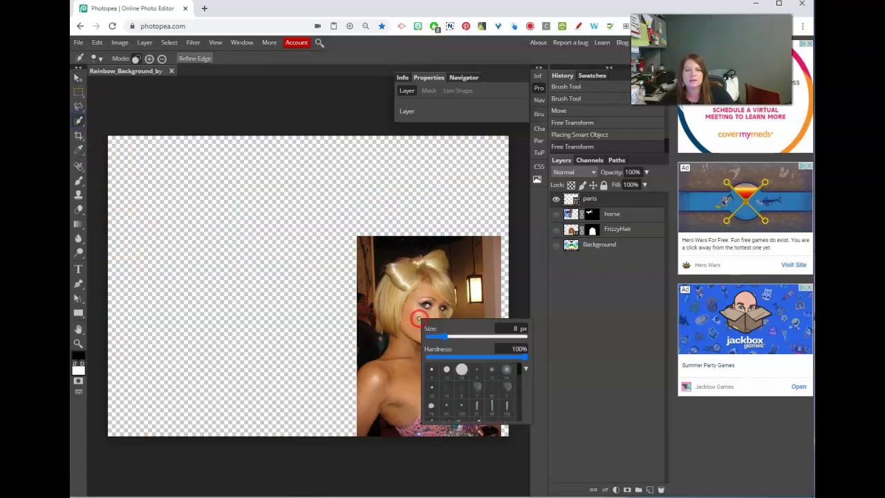
click(78, 108)
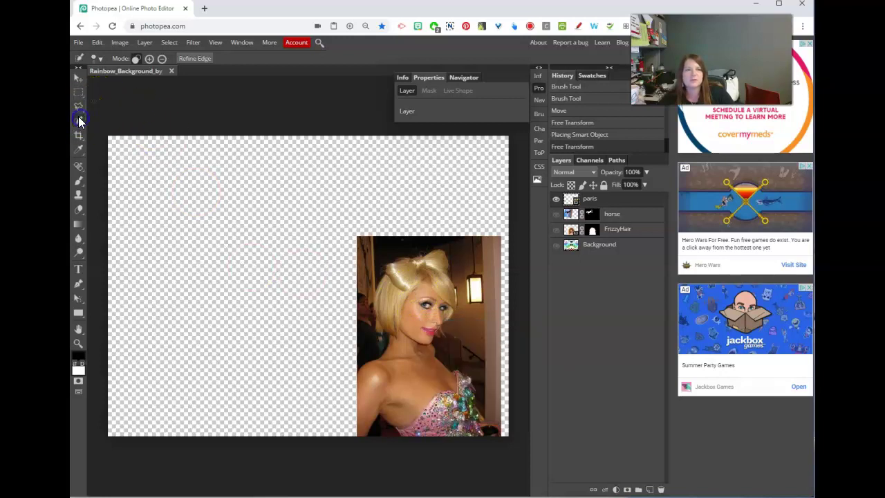
click(79, 108)
click(565, 211)
drag(571, 201, 571, 202)
right_click(455, 346)
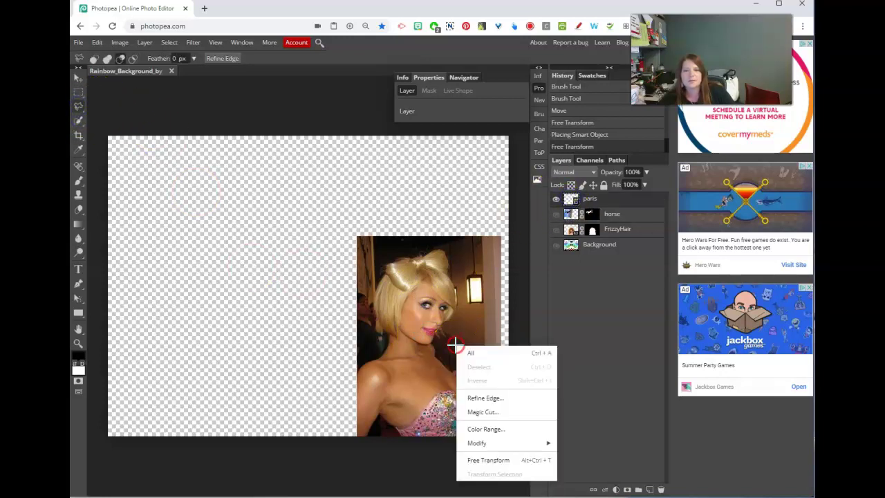
click(492, 414)
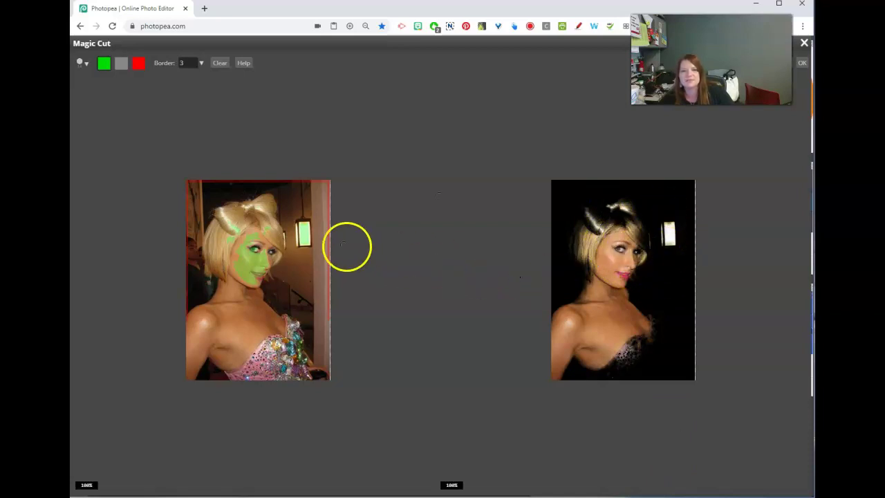
- Paint red over the hanging lantern and the wall around it to mark them for removal
scroll(308, 233, up, 1)
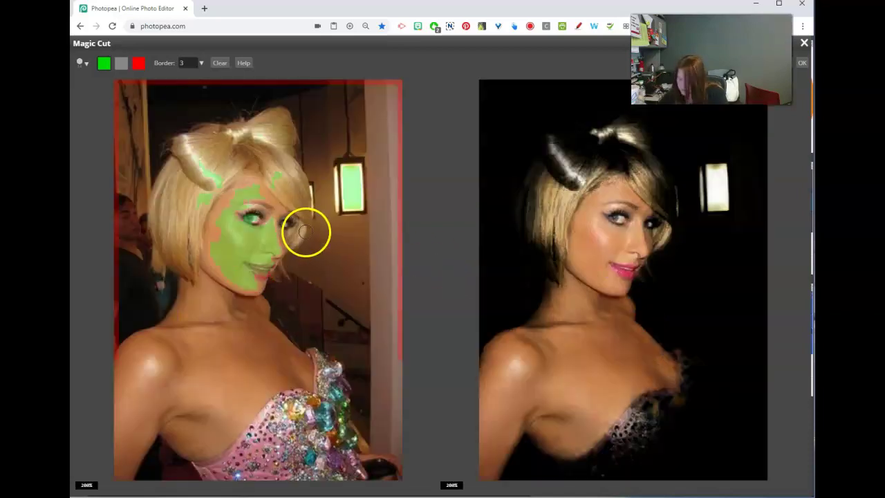
click(138, 63)
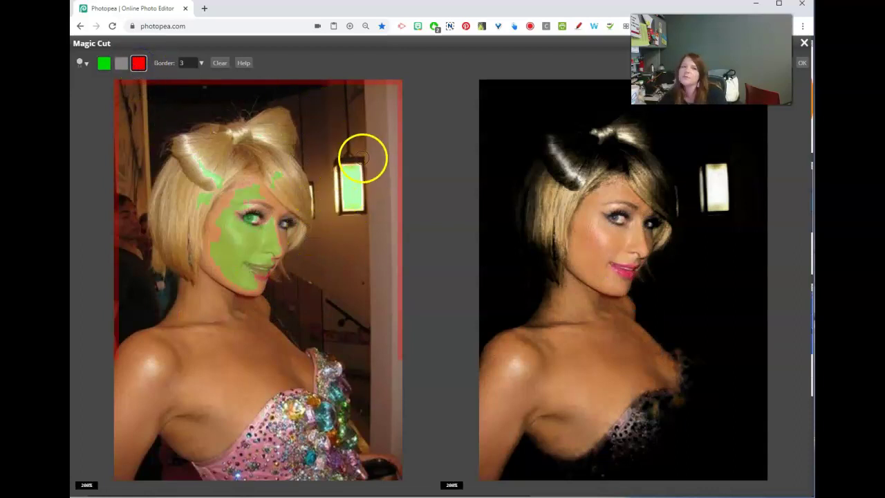
drag(345, 159, 358, 139)
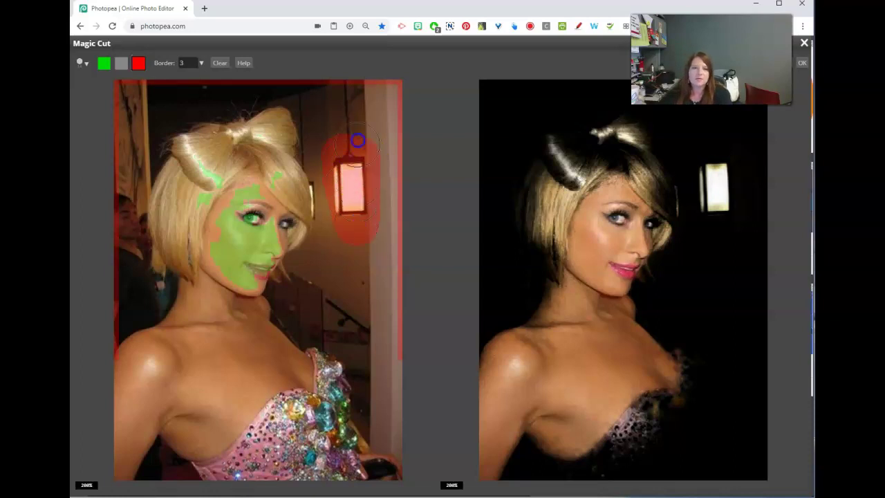
scroll(394, 247, down, 2)
scroll(393, 247, up, 2)
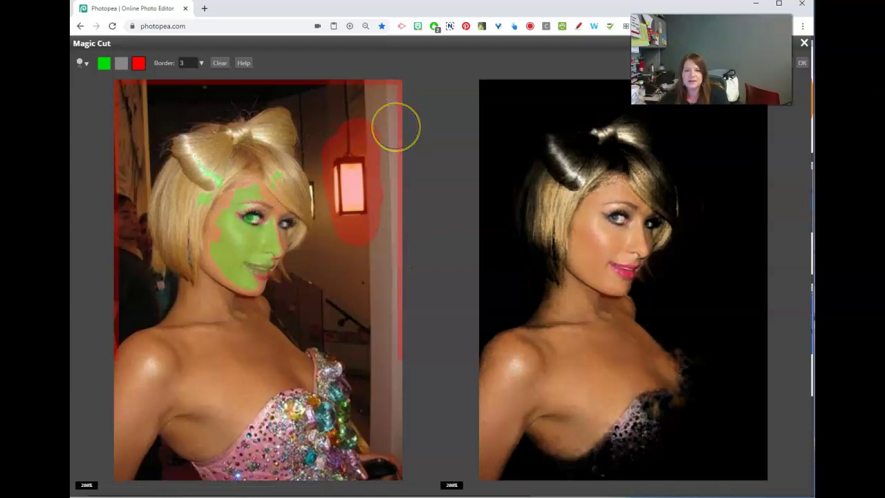
- Paint green over the blonde woman's hair, face, neck, shoulder, chest, dress and hand to mark them for keeping
click(104, 64)
drag(222, 164, 199, 210)
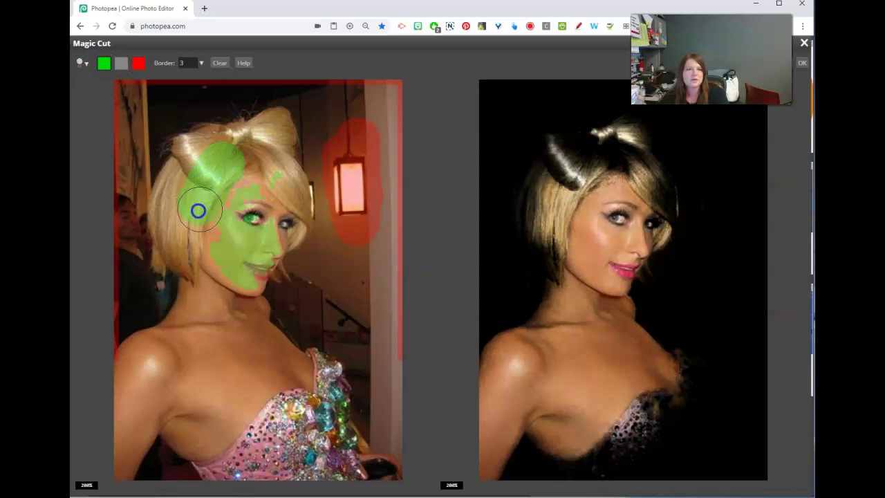
mouse_move(231, 173)
mouse_down()
mouse_move(267, 184)
mouse_move(277, 214)
mouse_up()
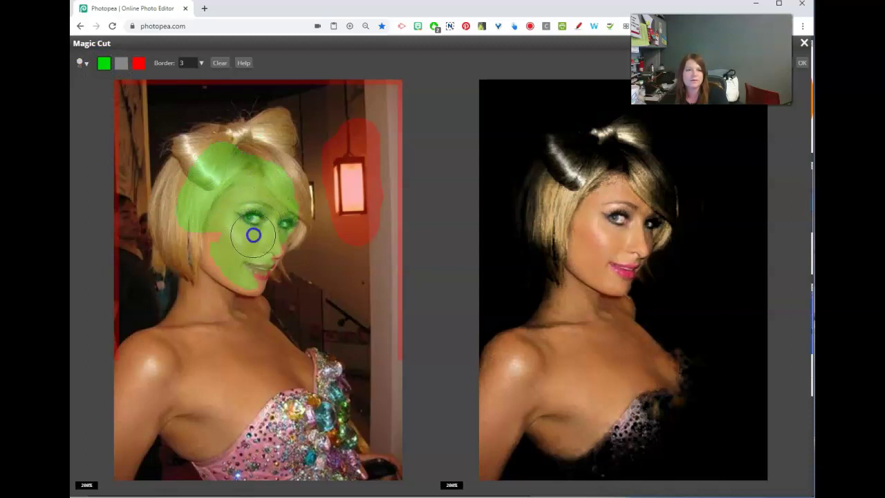
drag(243, 272, 233, 265)
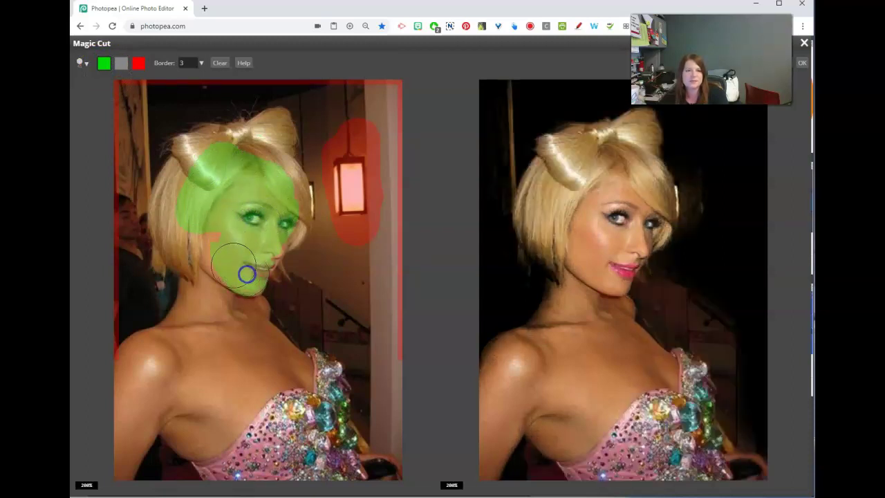
mouse_move(181, 233)
mouse_down()
mouse_move(218, 276)
mouse_move(199, 300)
mouse_move(204, 284)
mouse_move(206, 348)
mouse_move(141, 387)
mouse_move(135, 402)
mouse_move(181, 412)
mouse_move(189, 458)
mouse_move(324, 468)
mouse_up()
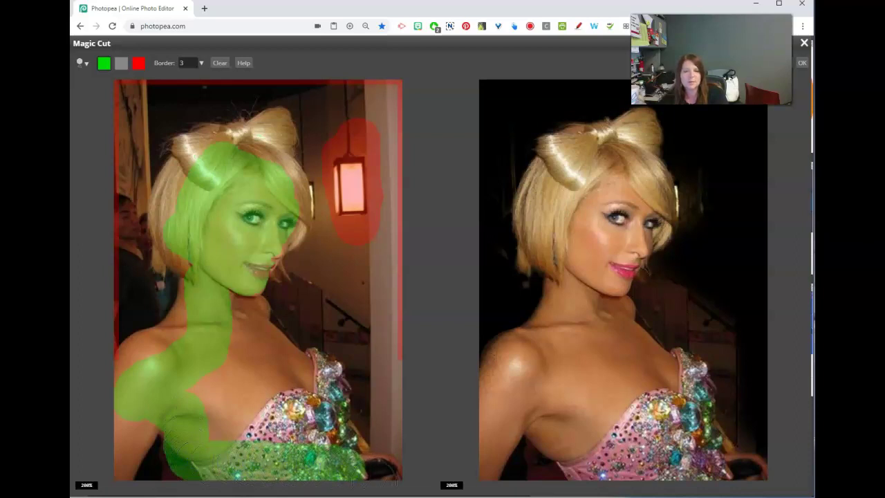
mouse_move(381, 484)
mouse_down()
mouse_move(340, 458)
mouse_move(332, 436)
mouse_move(245, 348)
mouse_move(229, 316)
mouse_move(302, 402)
mouse_up()
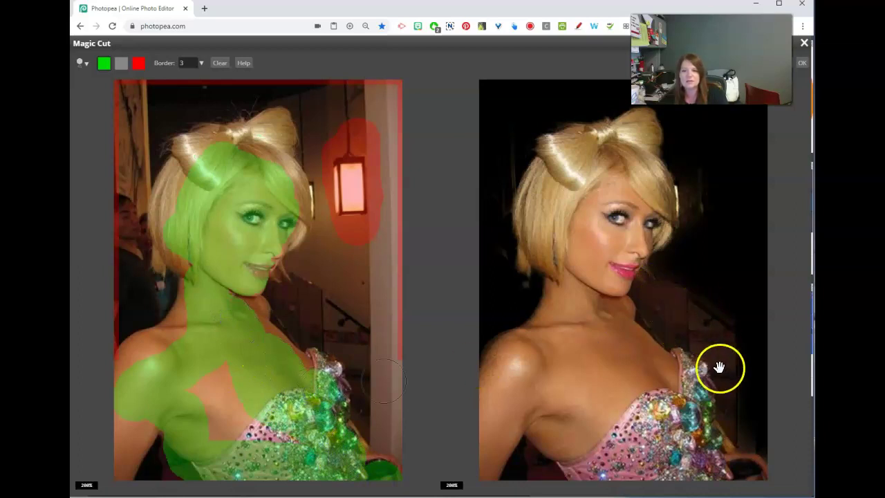
- Paint red over the staircase, the right wall, the bystander behind her and more wall beside the lantern
click(138, 63)
click(314, 295)
drag(330, 307, 382, 359)
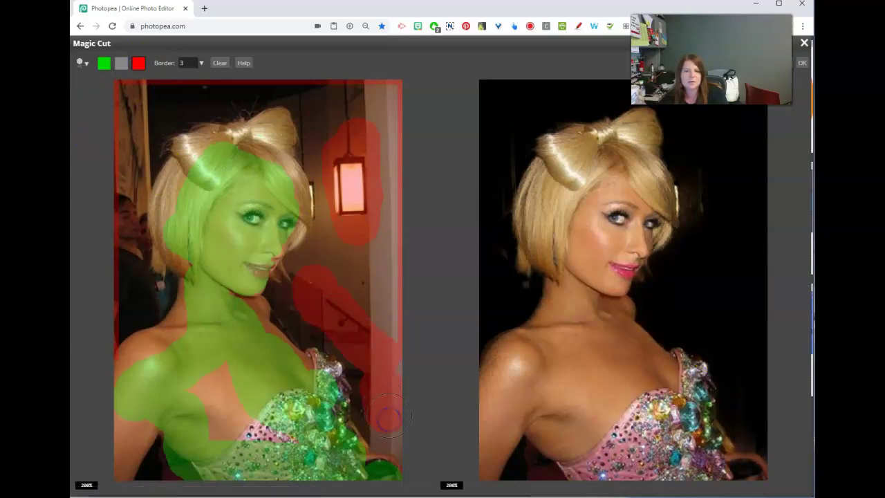
mouse_move(93, 148)
mouse_down()
mouse_move(124, 117)
mouse_move(117, 166)
mouse_up()
drag(125, 227, 128, 267)
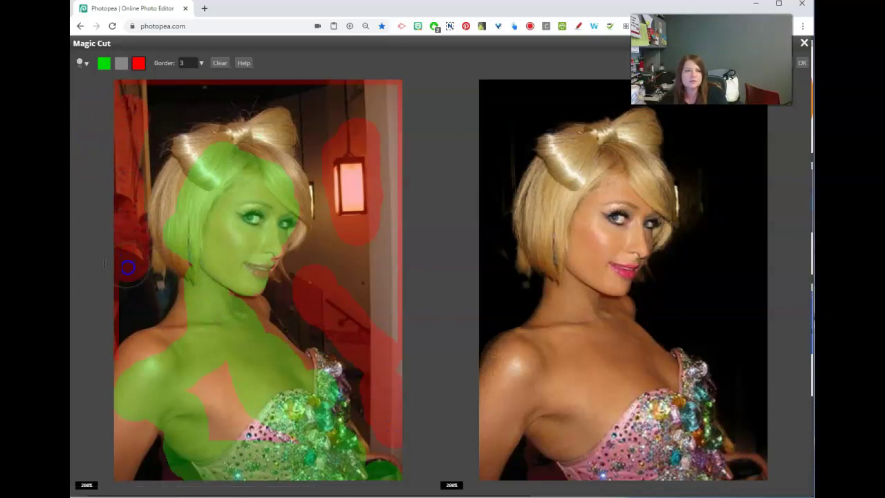
drag(330, 138, 335, 158)
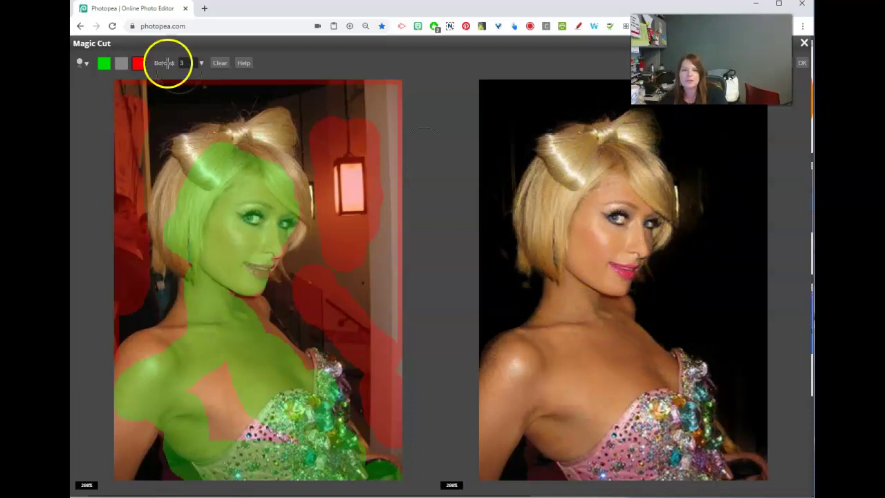
- Brush gray with a smaller tip along the outer edge of the hair and bow to mark the uncertain area
click(120, 63)
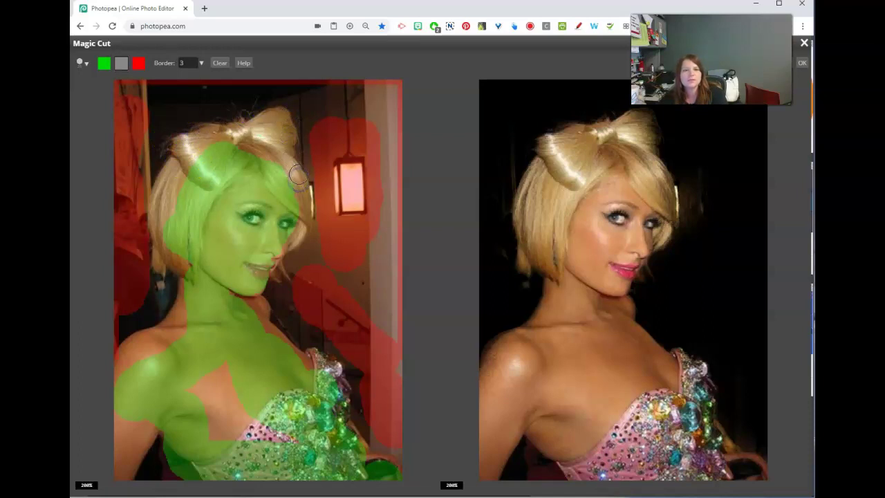
click(122, 64)
drag(206, 126, 196, 129)
click(121, 63)
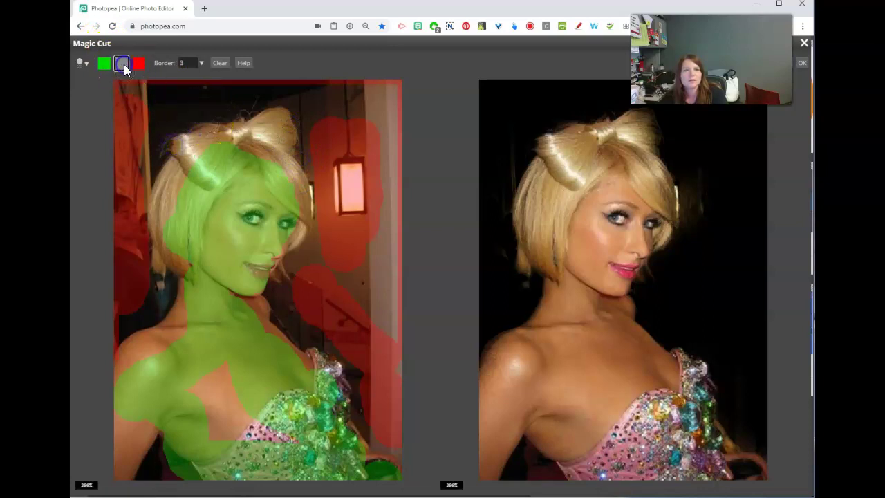
click(255, 117)
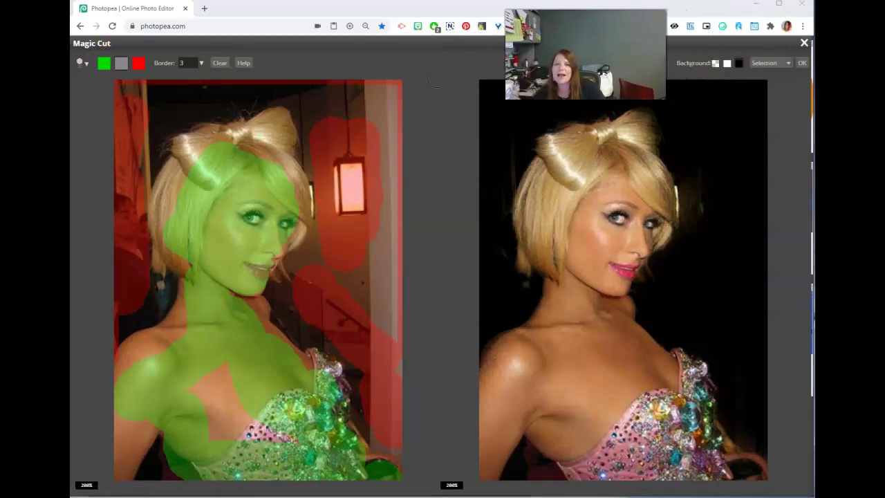
- Keep the Magic Cut output as Selection and apply the cut to the paris layer
click(766, 62)
click(768, 62)
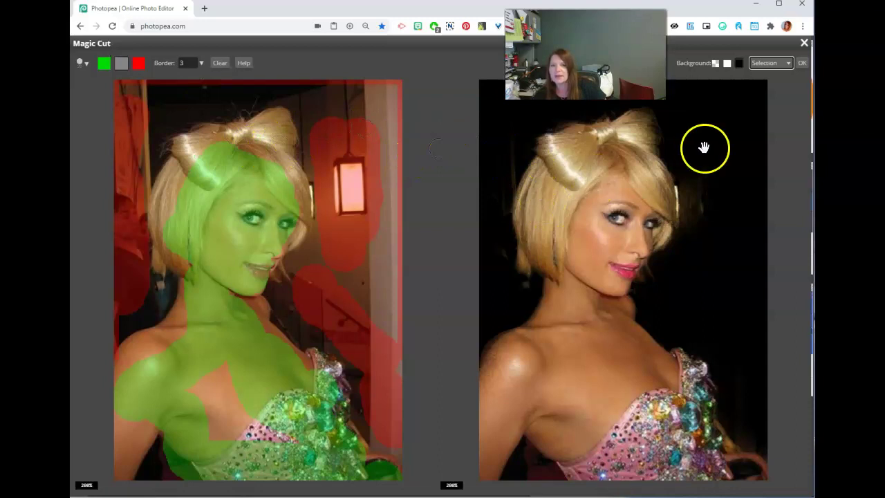
click(802, 63)
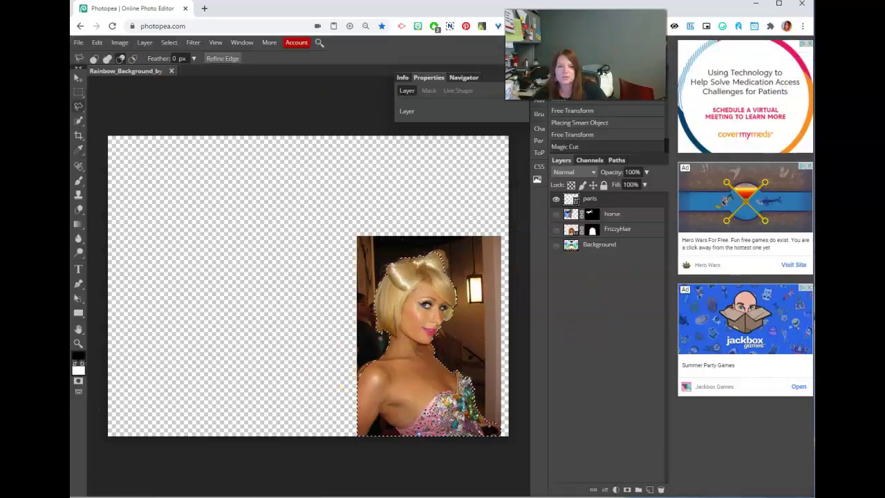
- Use the Lasso in add mode to include the missed edge of the woman's shoulder and upper arm in the selection
click(78, 343)
click(422, 342)
click(391, 315)
click(432, 320)
scroll(433, 320, down, 3)
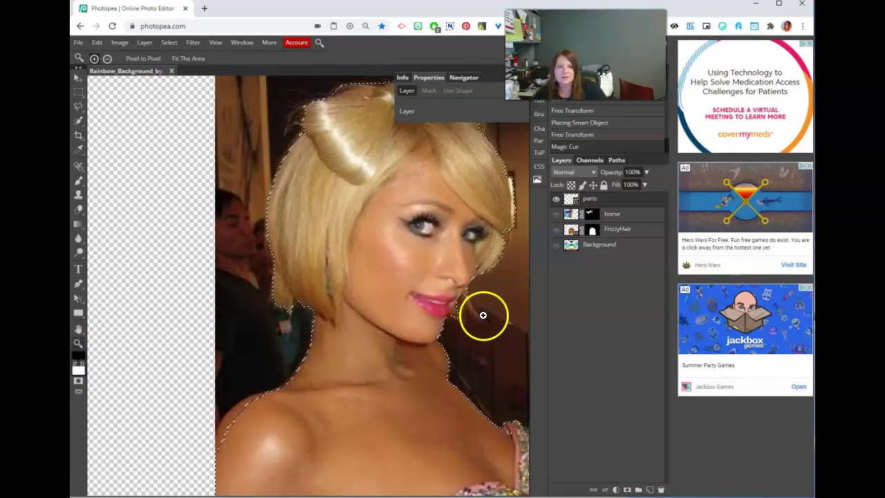
drag(410, 292, 318, 211)
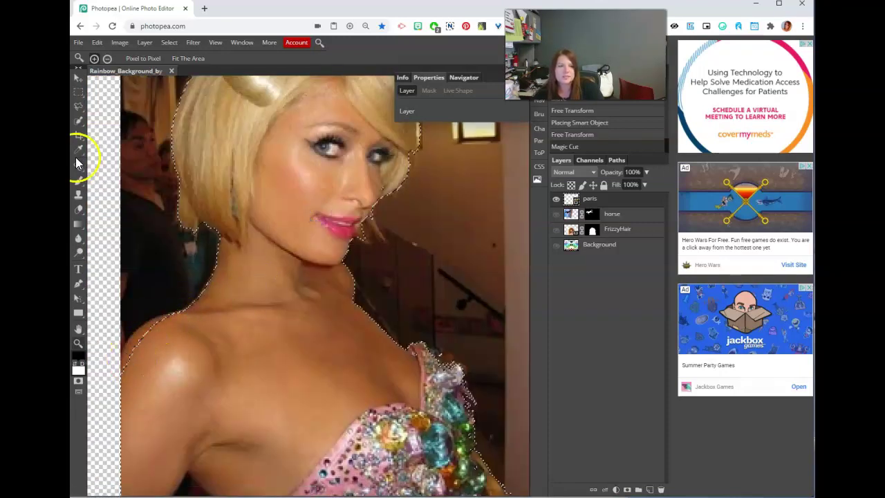
drag(80, 109, 106, 109)
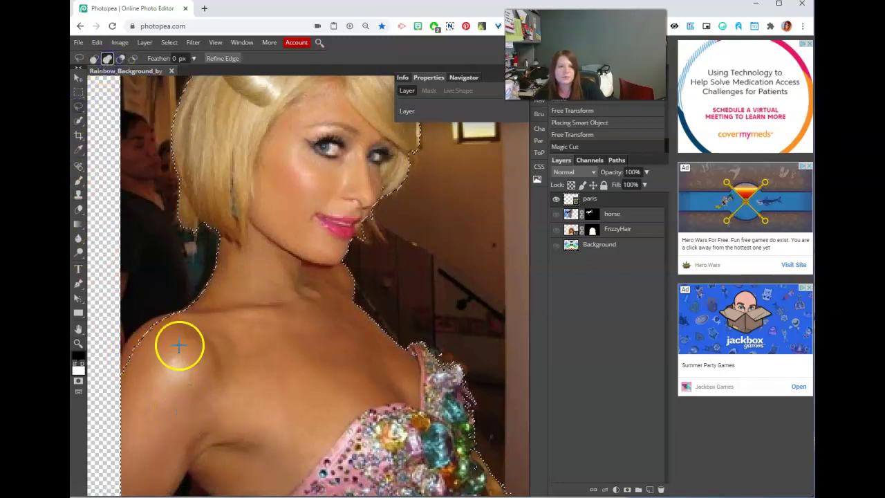
drag(168, 314, 165, 313)
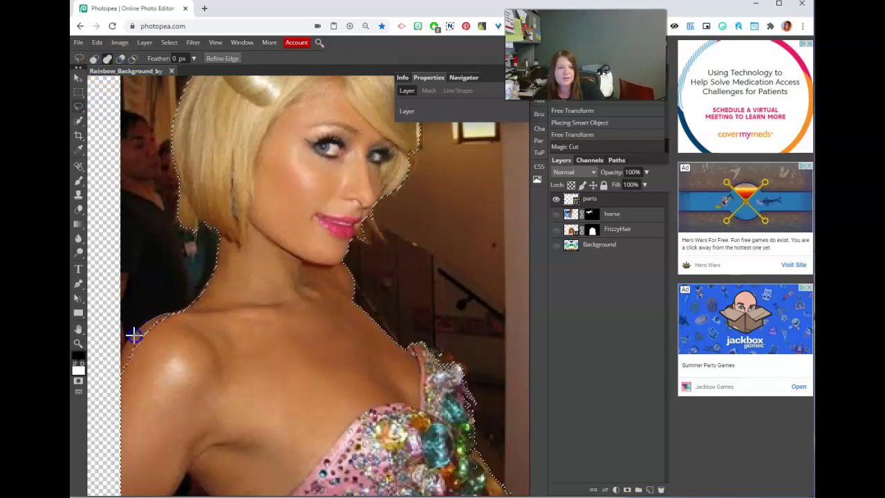
drag(128, 386, 190, 407)
mouse_move(122, 350)
mouse_down()
mouse_move(123, 394)
mouse_move(149, 397)
mouse_up()
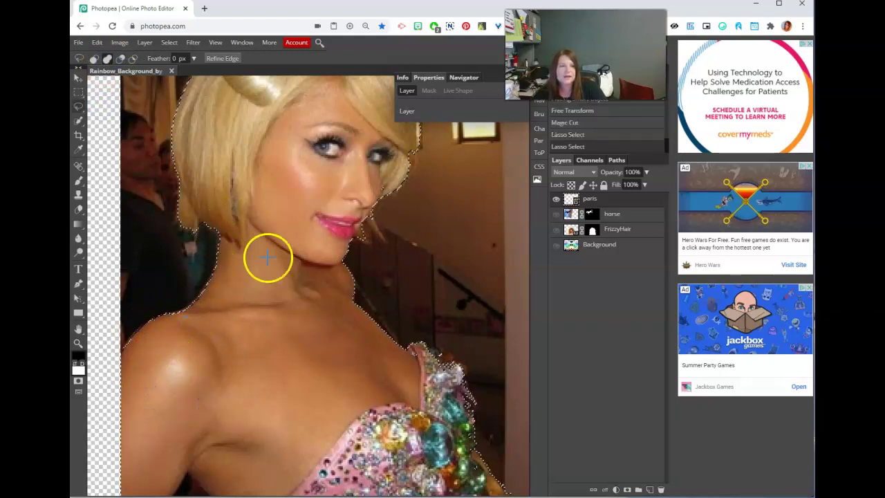
scroll(351, 301, up, 3)
mouse_move(359, 163)
mouse_down()
mouse_move(348, 138)
mouse_move(373, 141)
mouse_move(378, 185)
mouse_up()
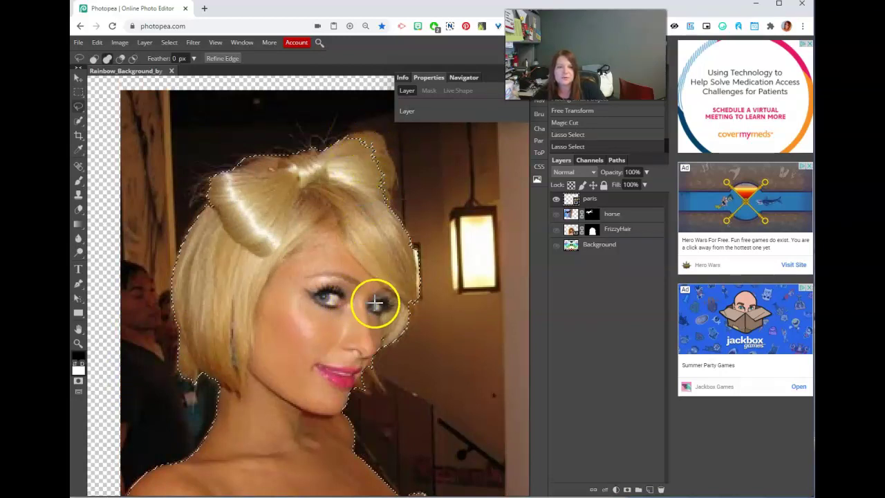
scroll(378, 302, down, 4)
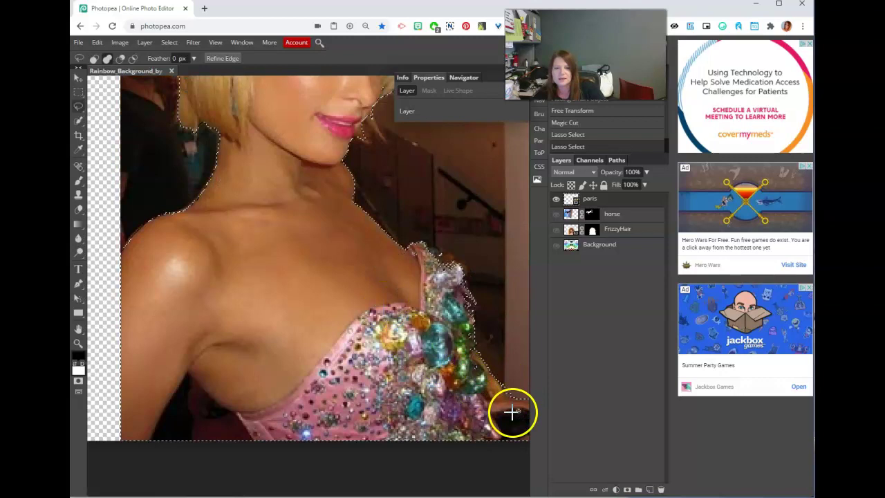
- Lasso along the inner edge of the woman's arm and subtract the dark gap beside her torso from the selection
mouse_move(519, 404)
mouse_down()
mouse_move(326, 430)
mouse_move(223, 427)
mouse_move(151, 435)
mouse_up()
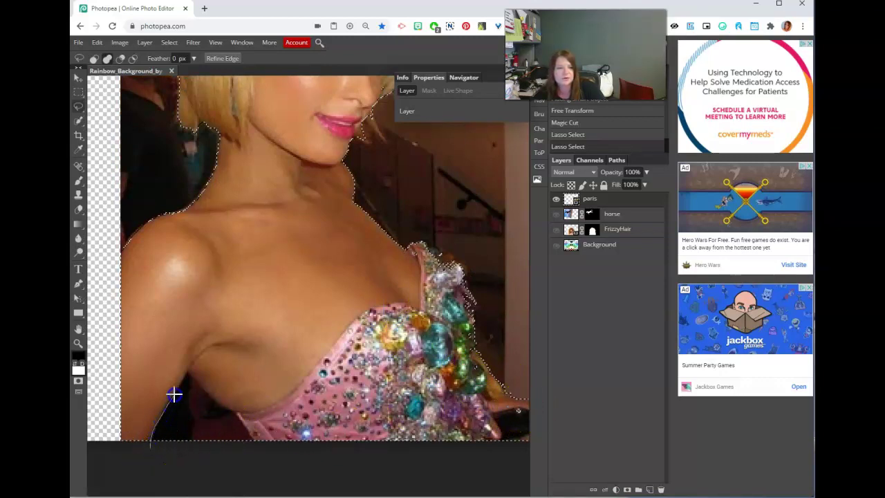
drag(195, 426, 197, 475)
click(121, 59)
drag(145, 454, 148, 440)
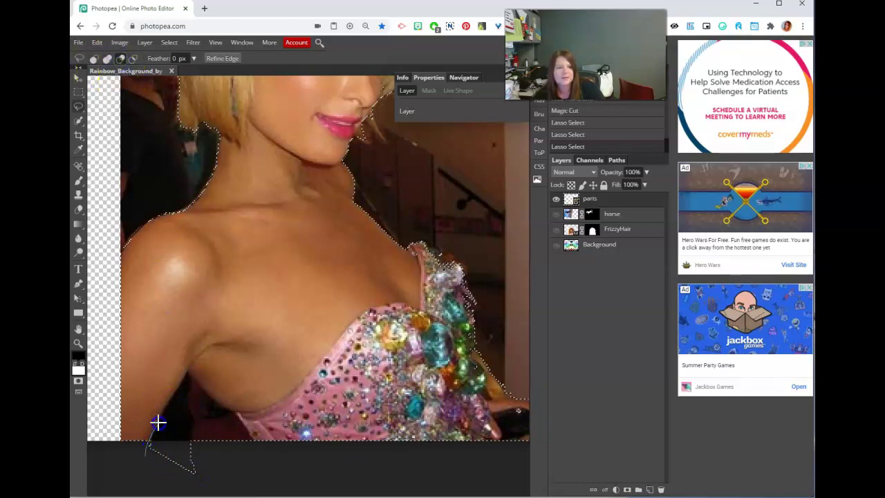
drag(190, 382, 190, 434)
mouse_move(209, 468)
mouse_down()
mouse_move(142, 483)
mouse_move(109, 462)
mouse_up()
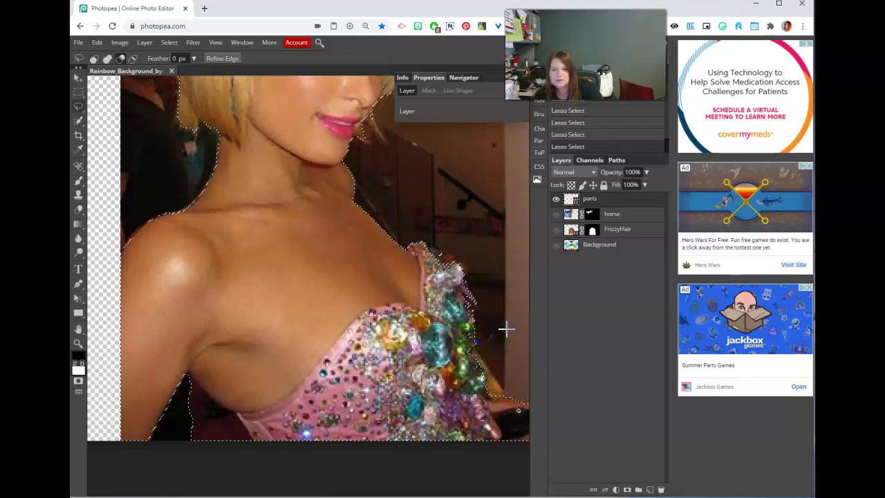
- Use the Lasso in add mode to include the missed edge of her hand and forearm beside the dress
scroll(512, 400, down, 3)
scroll(371, 267, up, 2)
click(108, 58)
mouse_move(514, 357)
mouse_down()
mouse_move(525, 373)
mouse_move(488, 343)
mouse_up()
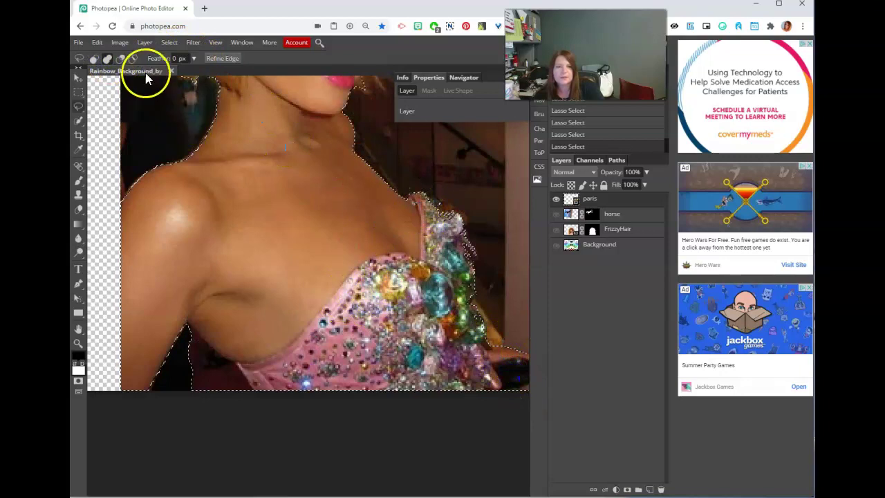
- Fit the image to the view, try a raster mask on the paris layer, and step back in history to undo it
scroll(272, 275, up, 3)
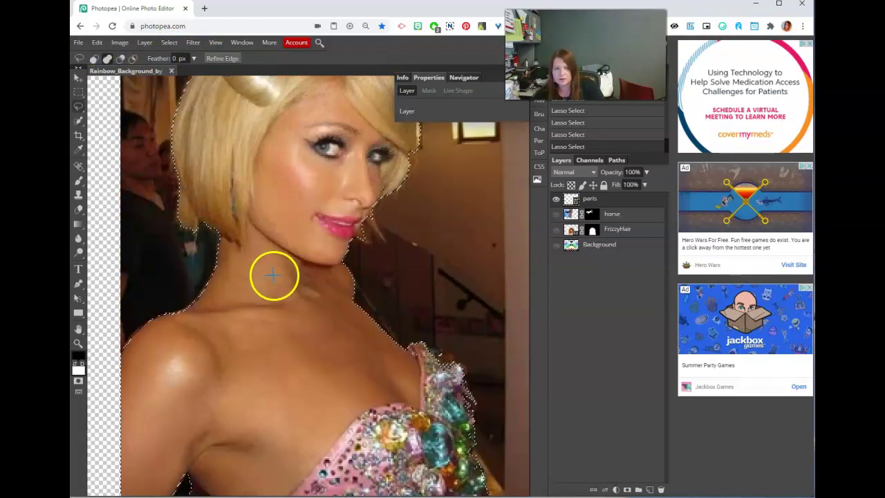
scroll(316, 272, up, 1)
scroll(352, 297, up, 2)
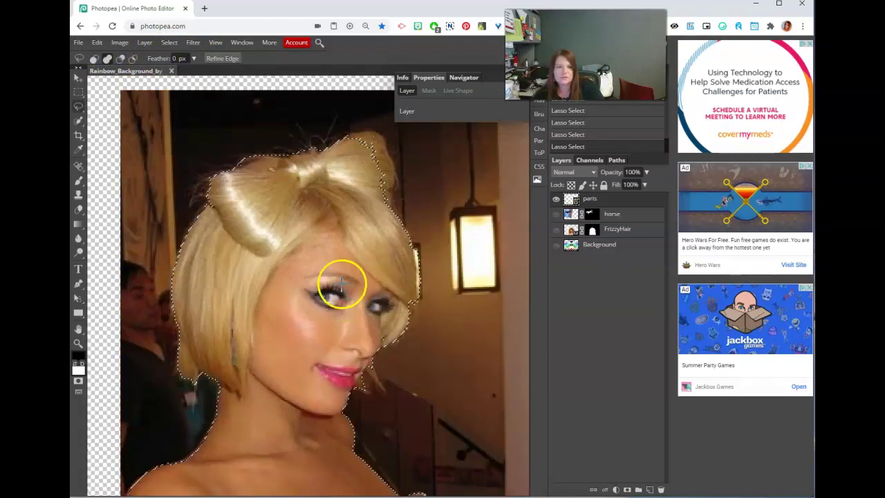
scroll(292, 172, down, 2)
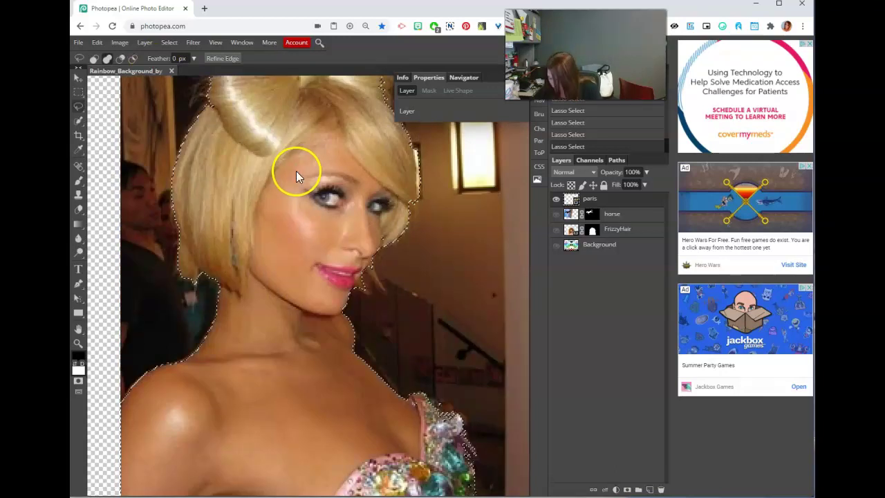
key(ctrl+0)
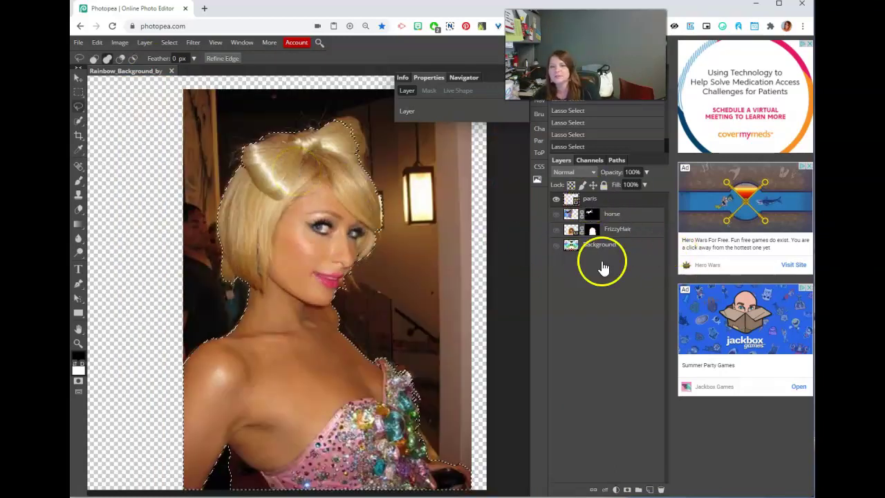
click(627, 489)
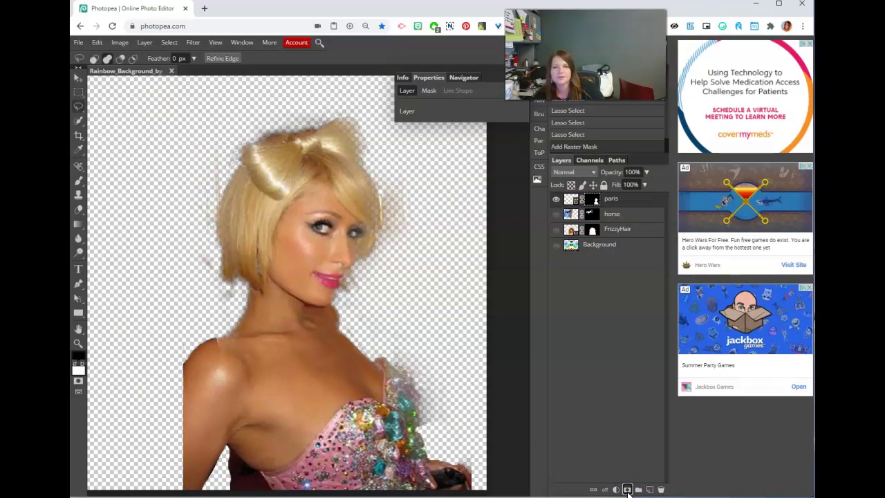
right_click(593, 200)
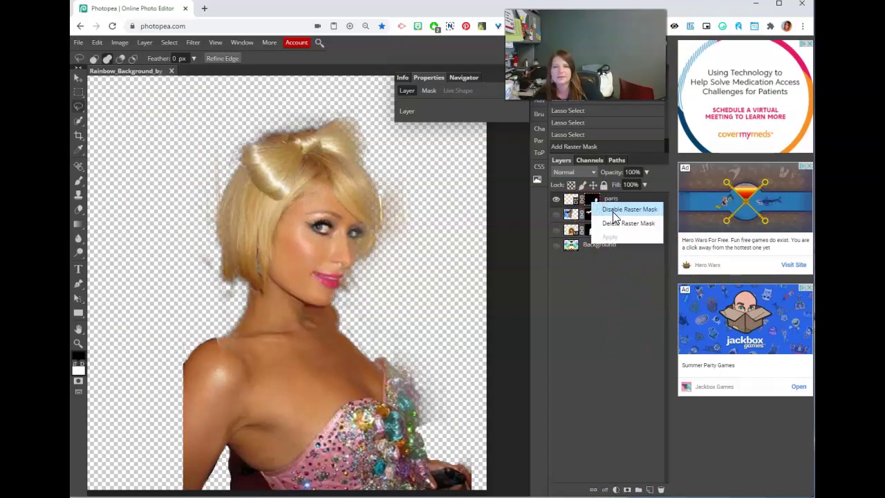
click(592, 136)
click(570, 137)
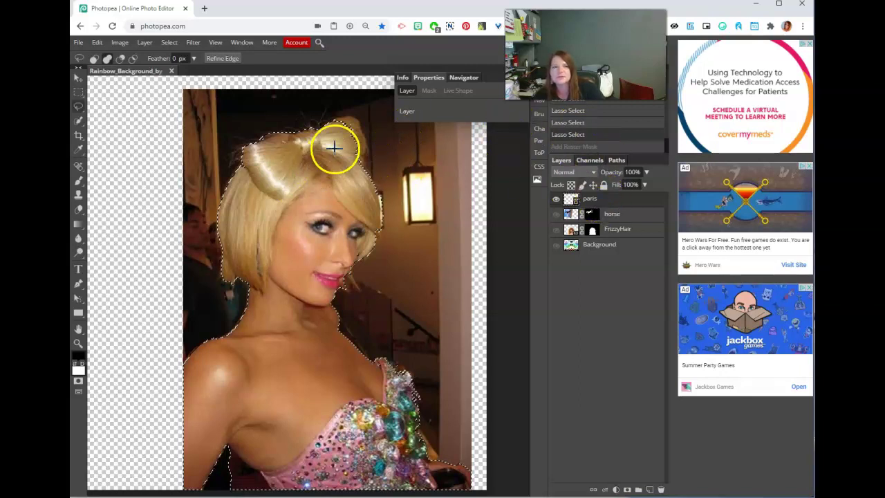
- Start Refine Edge on the selection and brush black over the wall, staircase and dark background around the woman
click(215, 58)
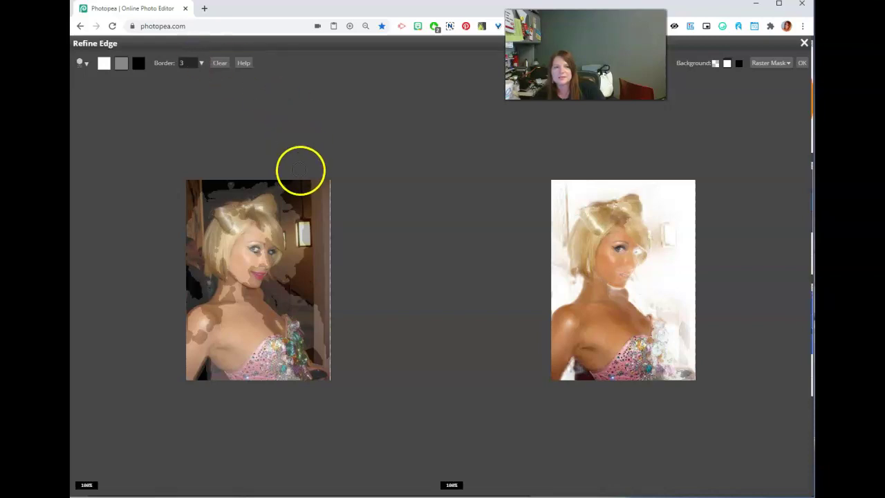
click(138, 65)
click(295, 207)
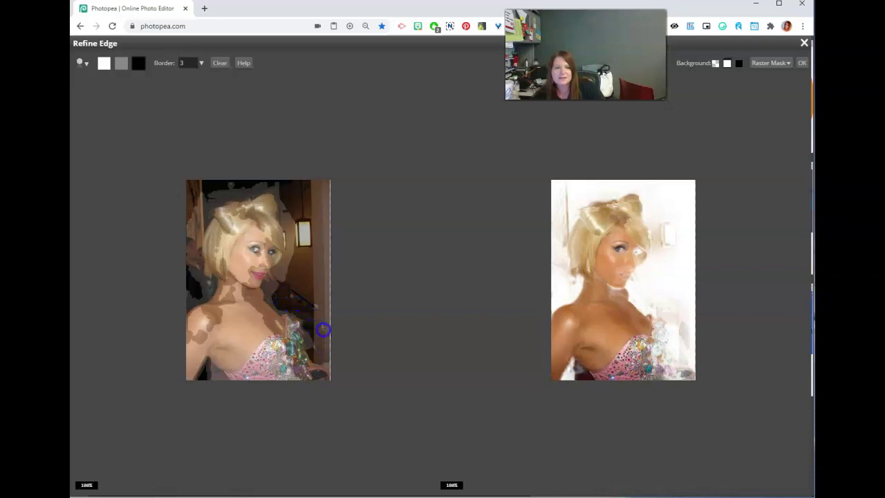
mouse_move(231, 173)
mouse_down()
mouse_move(262, 187)
mouse_move(294, 183)
mouse_move(263, 184)
mouse_up()
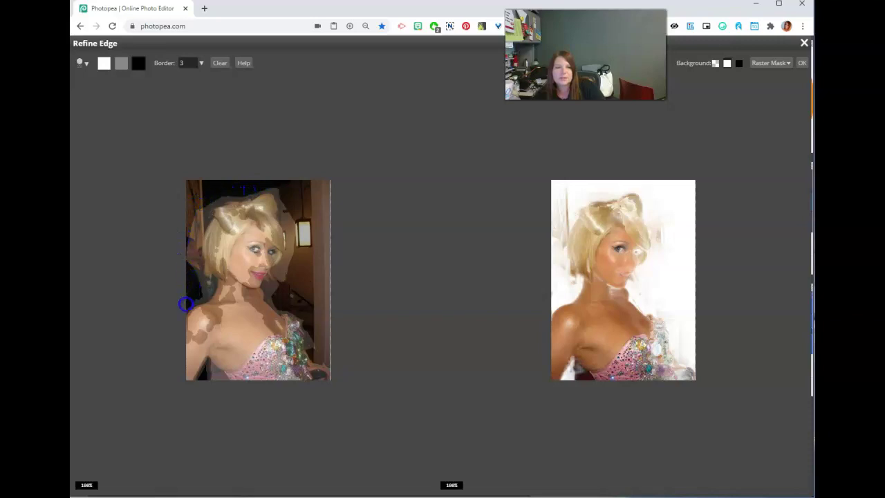
- Brush white over the woman's shoulder, neck, face, hair, bow, chest and dress to mark them as foreground
click(104, 67)
mouse_move(212, 285)
mouse_down()
mouse_move(194, 339)
mouse_move(197, 322)
mouse_up()
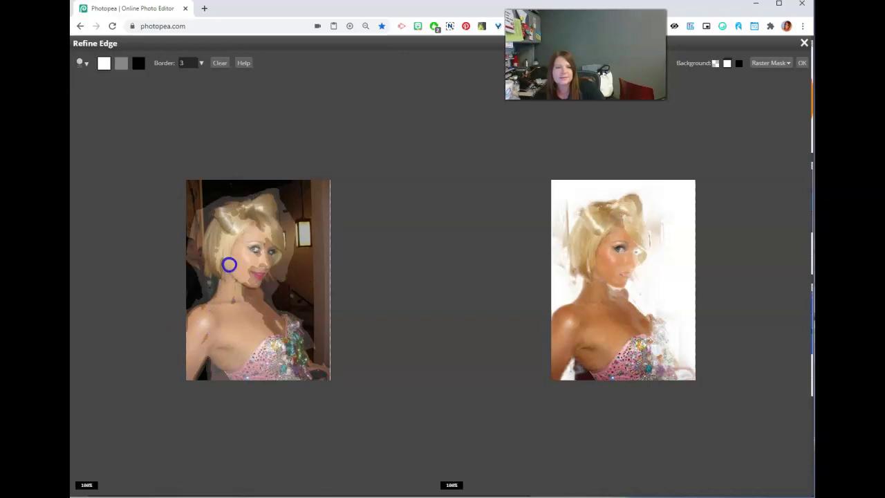
drag(235, 223, 264, 205)
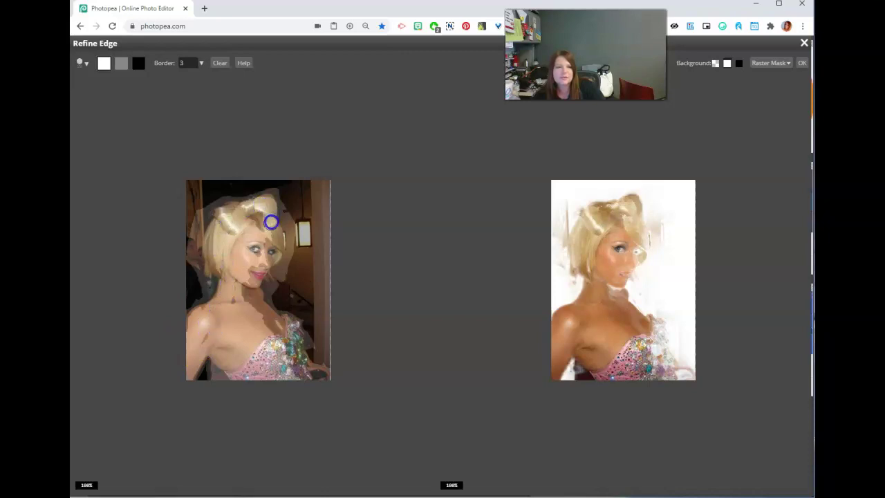
mouse_move(251, 282)
mouse_down()
mouse_move(235, 286)
mouse_move(261, 319)
mouse_up()
drag(247, 284, 285, 358)
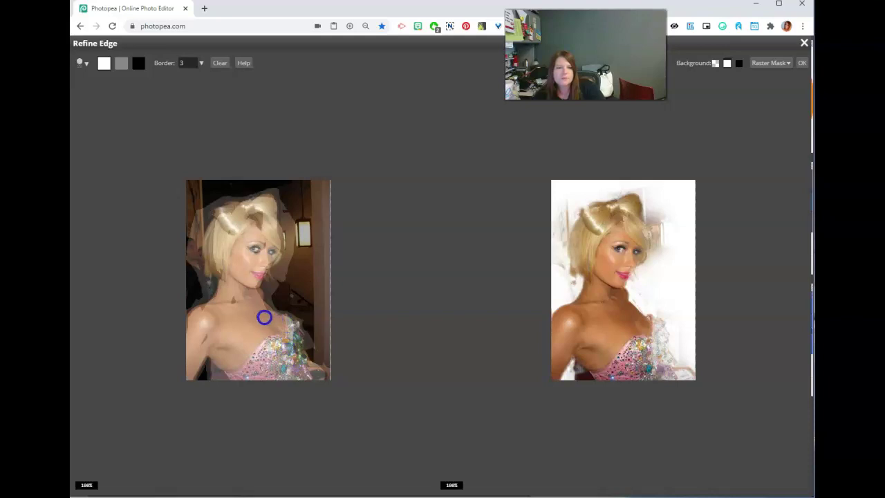
drag(238, 225, 264, 247)
mouse_move(254, 281)
mouse_down()
mouse_move(260, 253)
mouse_move(273, 256)
mouse_move(261, 264)
mouse_move(227, 212)
mouse_up()
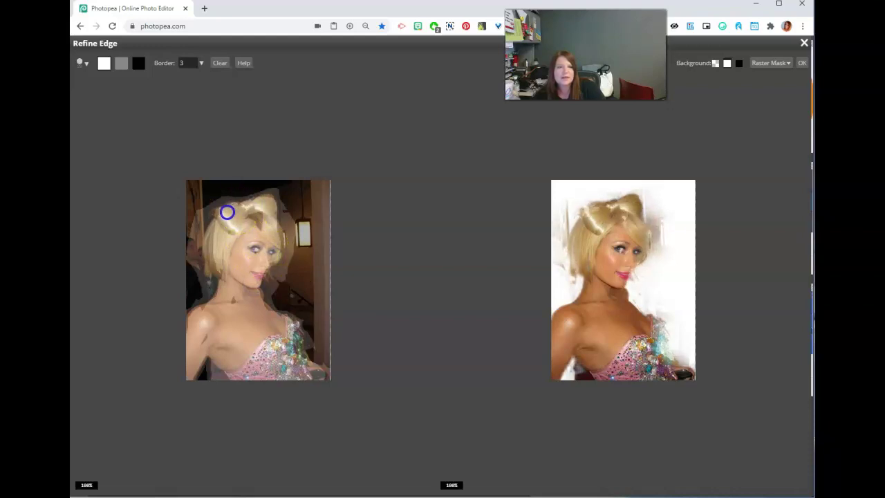
mouse_move(213, 266)
mouse_down()
mouse_move(276, 228)
mouse_move(267, 205)
mouse_up()
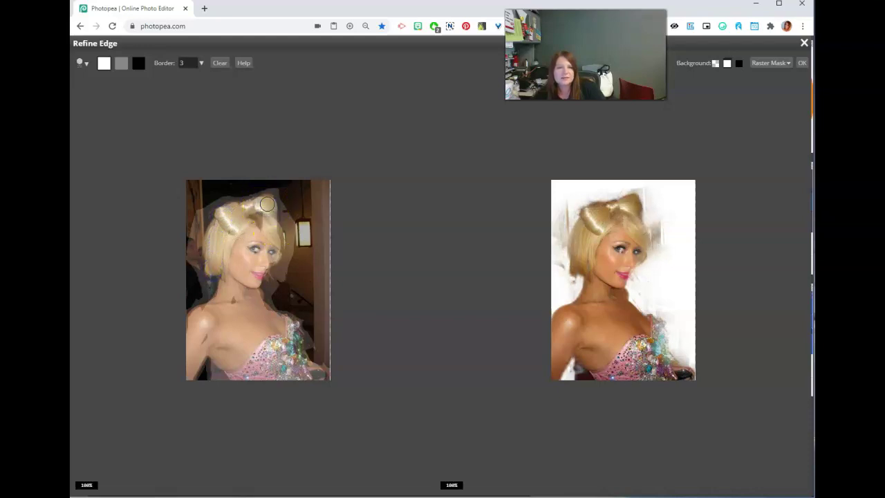
- Brush black over the background closer to the hair and shoulders, and gray along the outer edge of the hair
click(138, 63)
drag(275, 208, 292, 228)
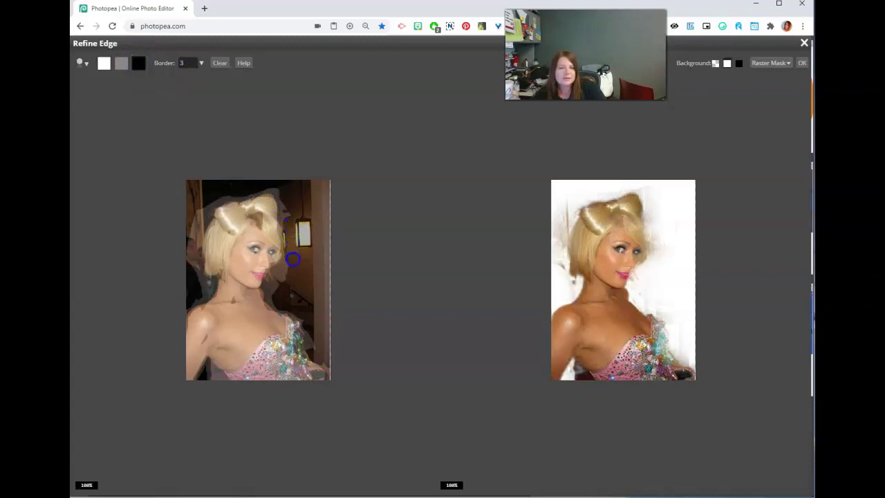
mouse_move(292, 214)
mouse_down()
mouse_move(288, 188)
mouse_move(278, 187)
mouse_move(198, 210)
mouse_up()
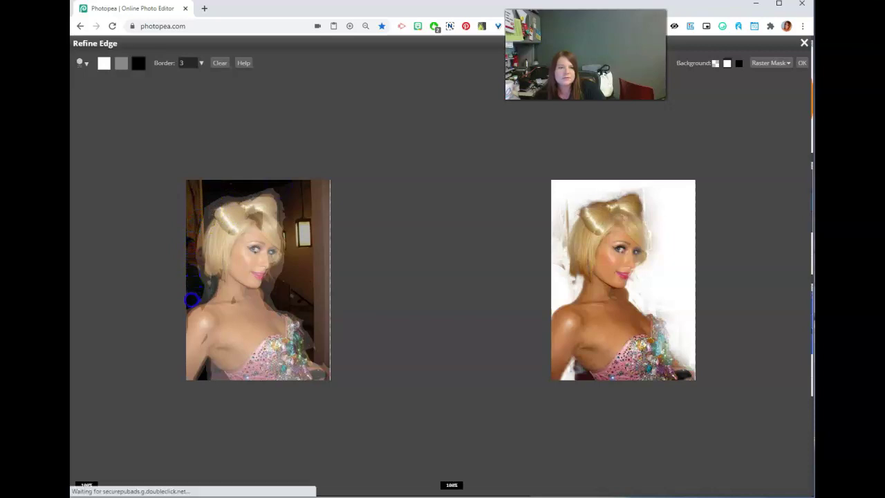
mouse_move(196, 213)
mouse_down()
mouse_move(207, 209)
mouse_move(205, 220)
mouse_up()
mouse_move(203, 286)
mouse_down()
mouse_move(205, 220)
mouse_move(230, 198)
mouse_up()
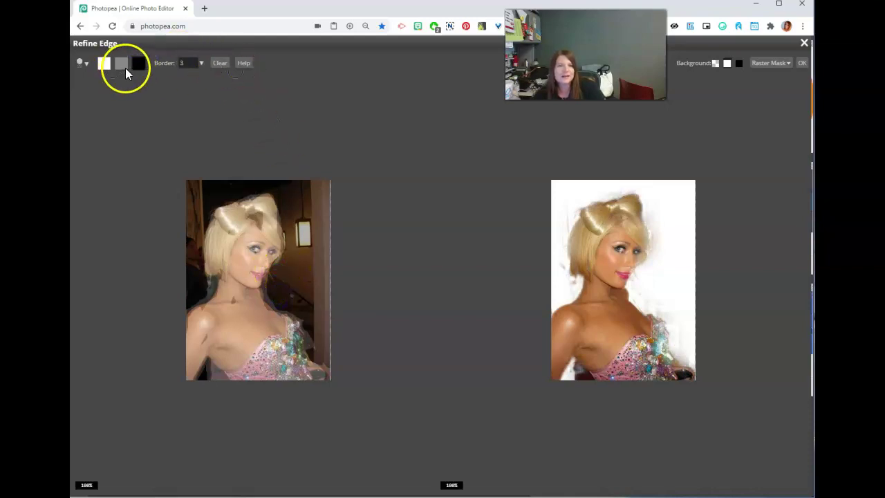
mouse_move(228, 210)
mouse_down()
mouse_move(207, 263)
mouse_move(209, 256)
mouse_up()
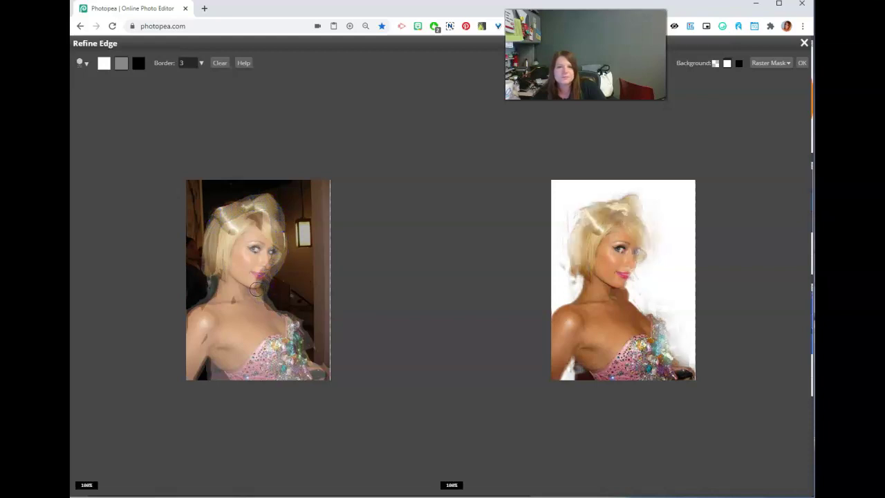
- Brush white over the chin, face, forehead and dress edge, and leave Refine Edge without applying it
click(104, 63)
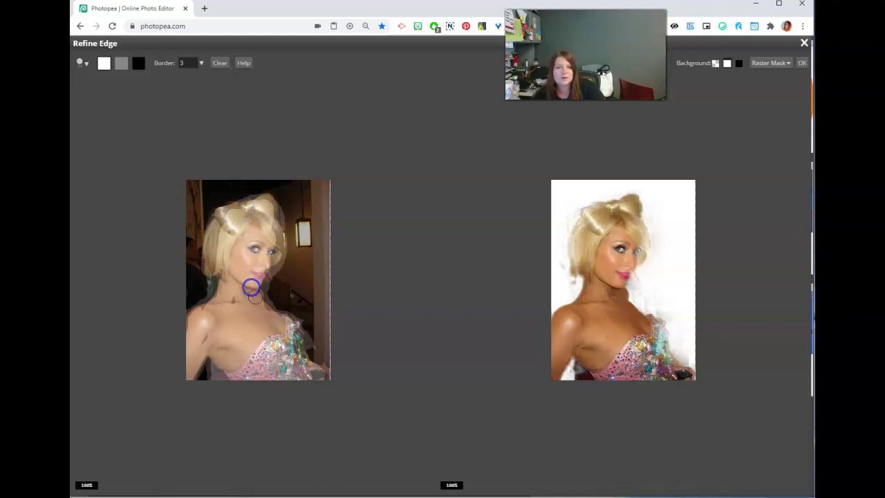
mouse_move(266, 245)
mouse_down()
mouse_move(242, 218)
mouse_move(215, 264)
mouse_move(227, 218)
mouse_move(260, 213)
mouse_up()
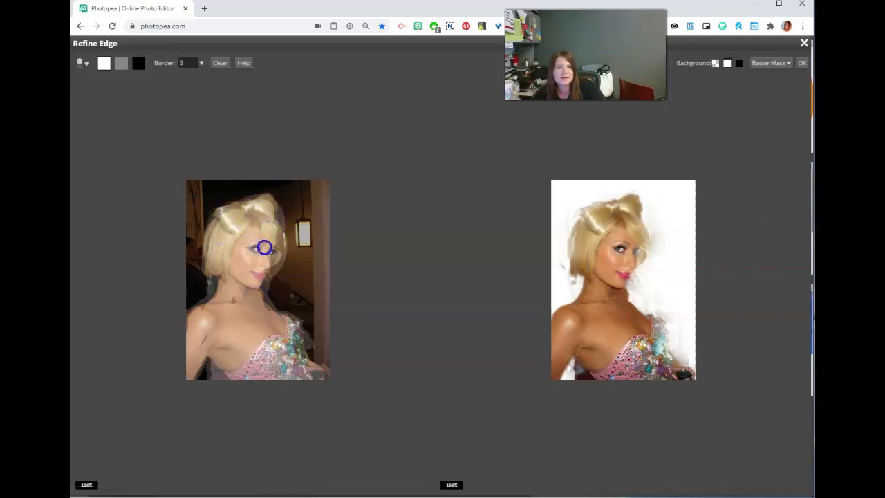
drag(277, 315, 288, 341)
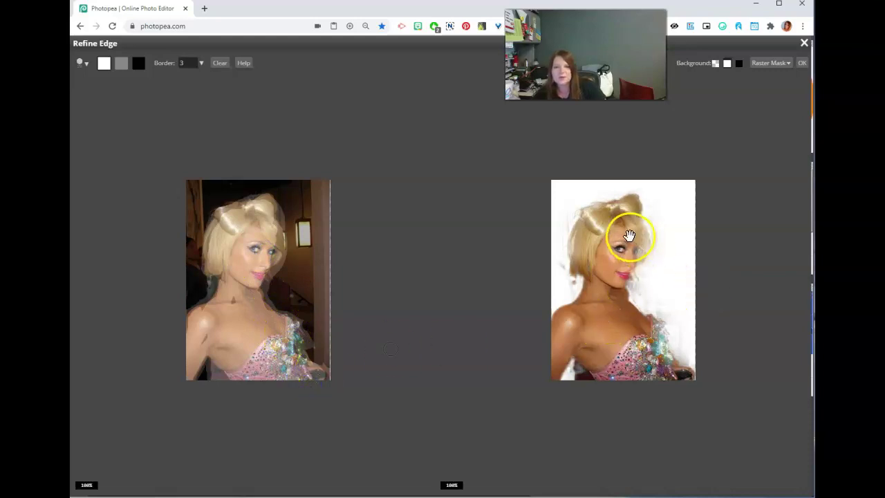
drag(629, 235, 627, 261)
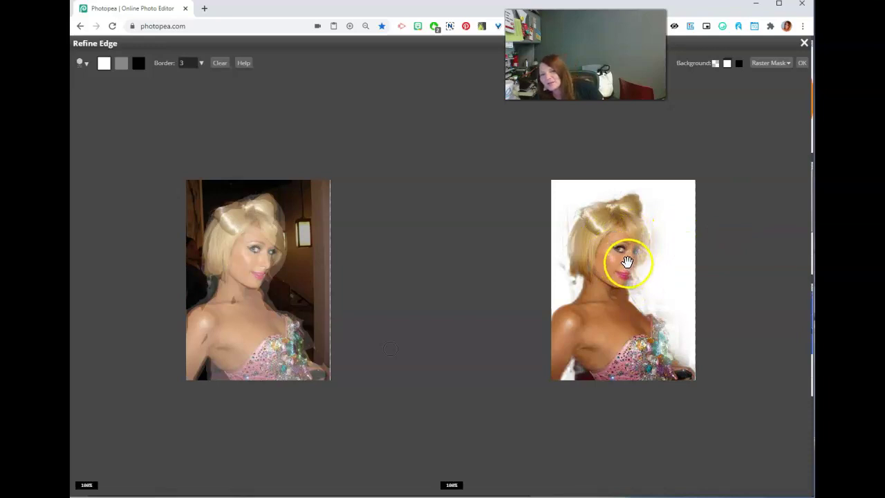
click(801, 63)
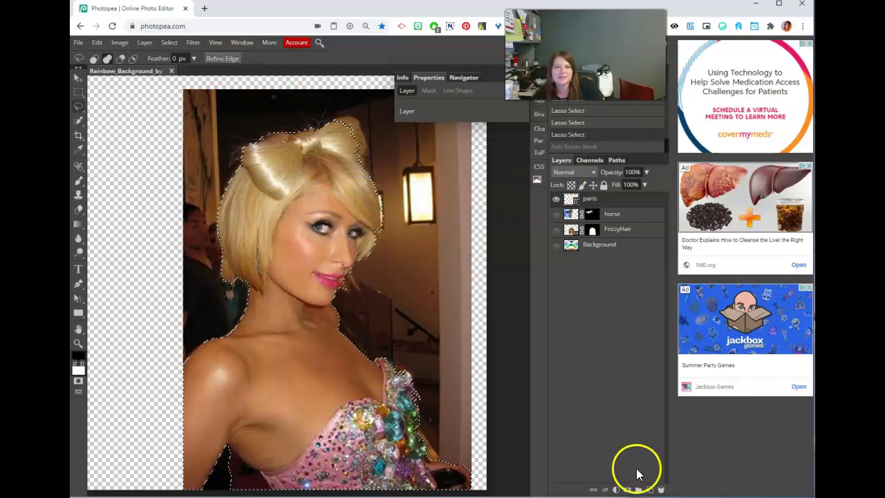
- Add a raster mask to the paris layer and brush black over stray background around the hair, face and dress
click(628, 489)
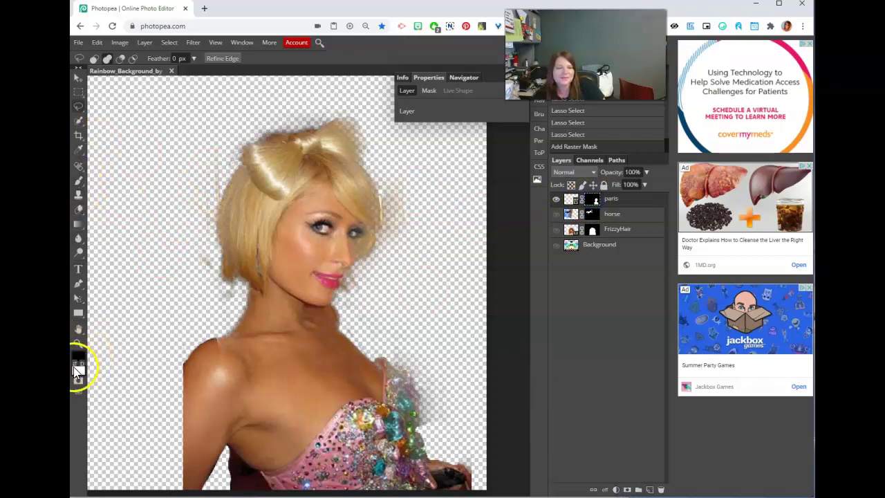
click(79, 181)
drag(217, 191, 198, 215)
drag(204, 261, 210, 267)
drag(226, 299, 214, 217)
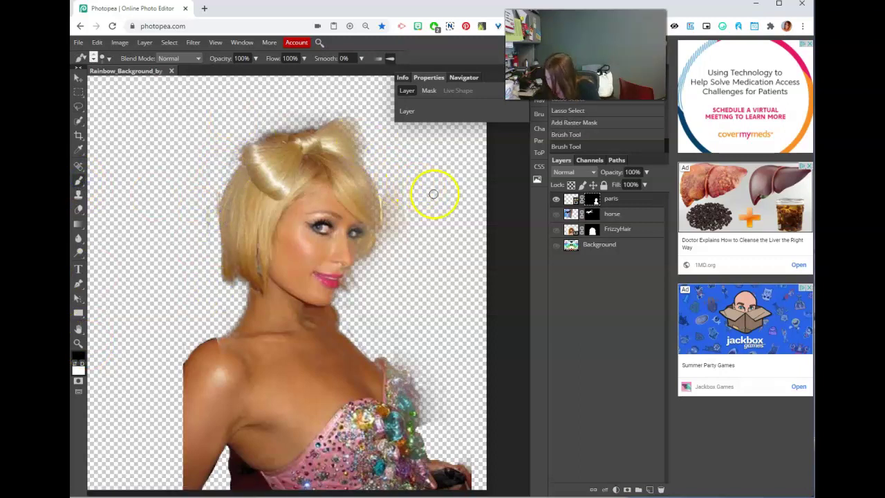
mouse_move(408, 196)
mouse_down()
mouse_move(402, 231)
mouse_move(392, 172)
mouse_move(396, 235)
mouse_move(391, 266)
mouse_move(376, 286)
mouse_up()
mouse_move(441, 349)
mouse_down()
mouse_move(439, 423)
mouse_move(415, 362)
mouse_move(473, 458)
mouse_move(471, 424)
mouse_up()
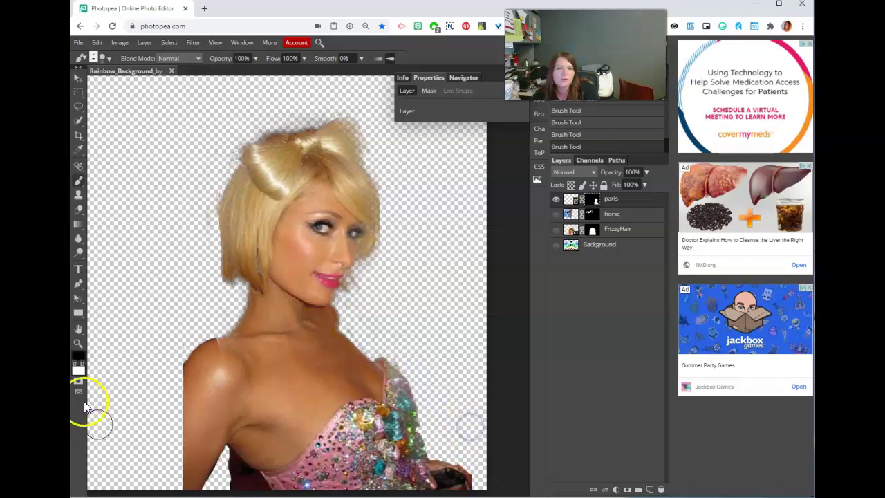
- Brush white on the paris mask over the bow, hair, face, chin and neck to restore their faded areas
click(74, 363)
drag(254, 336, 220, 357)
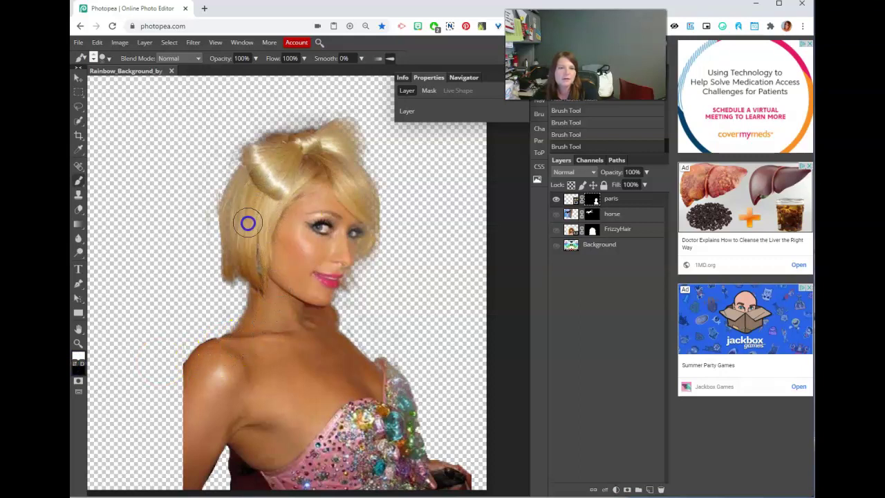
mouse_move(238, 219)
mouse_down()
mouse_move(252, 178)
mouse_move(274, 161)
mouse_move(259, 156)
mouse_move(345, 136)
mouse_move(358, 231)
mouse_move(323, 265)
mouse_move(304, 305)
mouse_up()
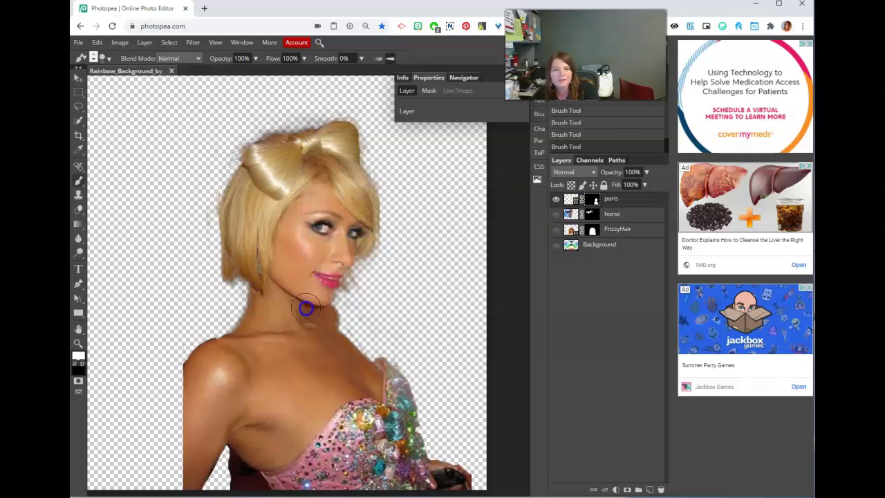
drag(307, 322, 315, 317)
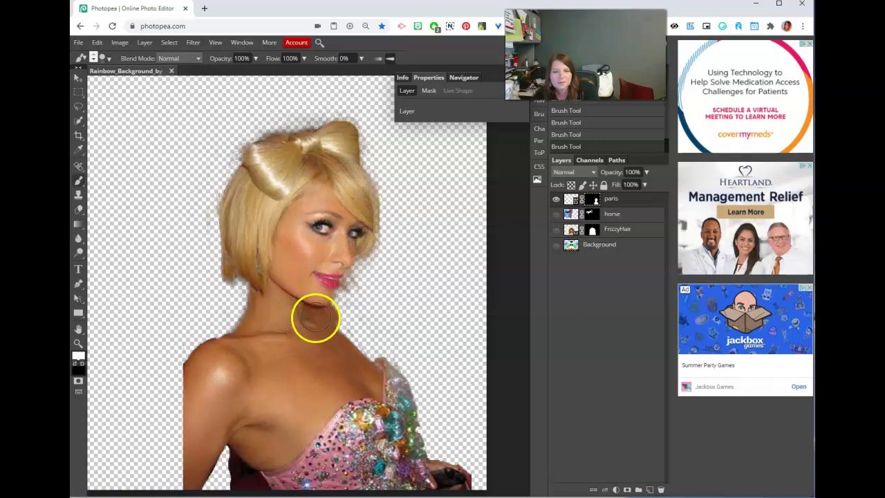
drag(324, 260, 327, 270)
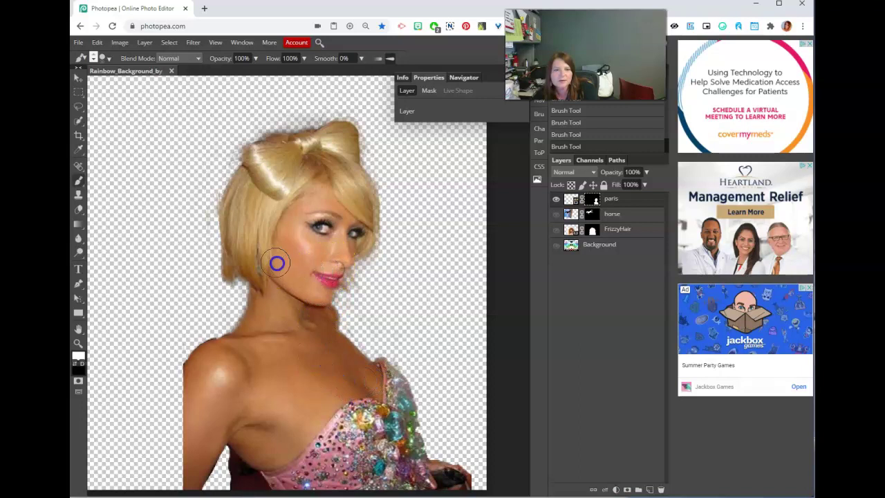
mouse_move(252, 261)
mouse_down()
mouse_move(267, 202)
mouse_move(290, 161)
mouse_up()
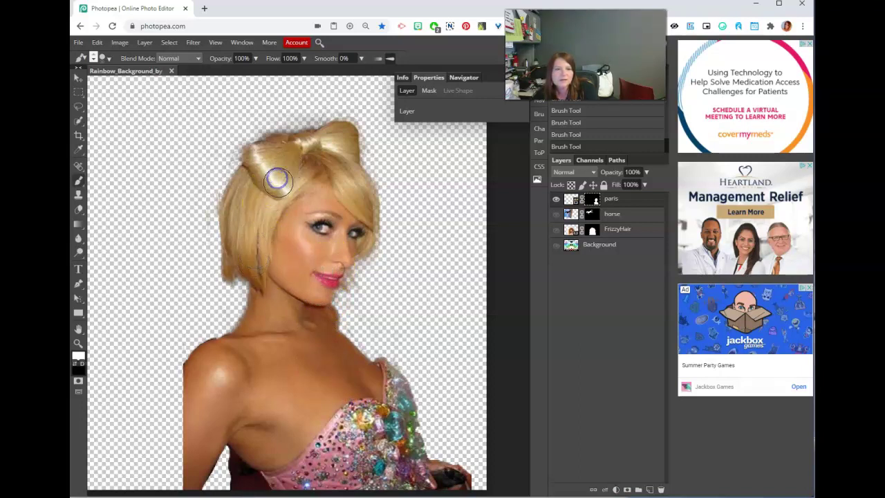
- Brush black on the paris mask over the background beside the hair, and white over the edge of the shoulder
click(74, 364)
drag(235, 177, 195, 239)
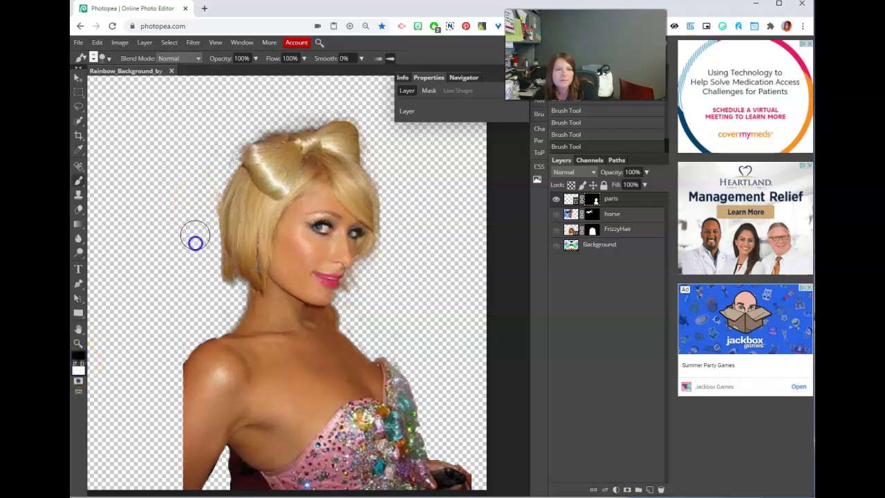
scroll(207, 309, down, 3)
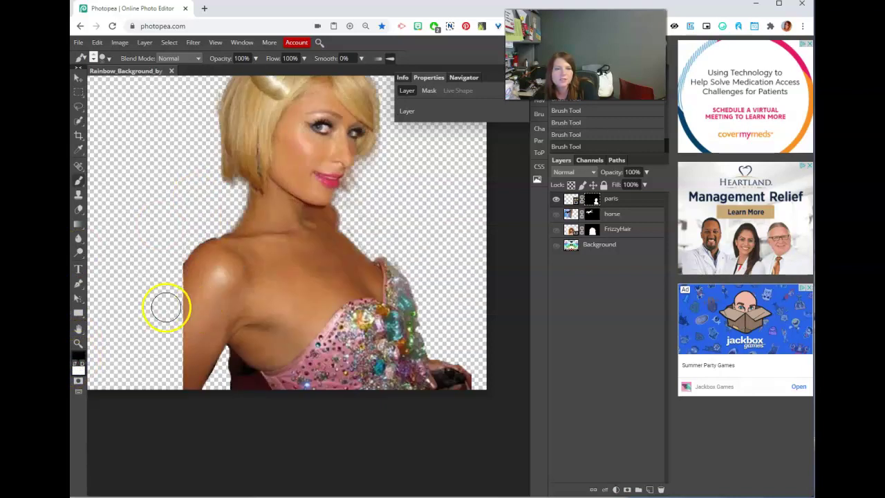
click(77, 366)
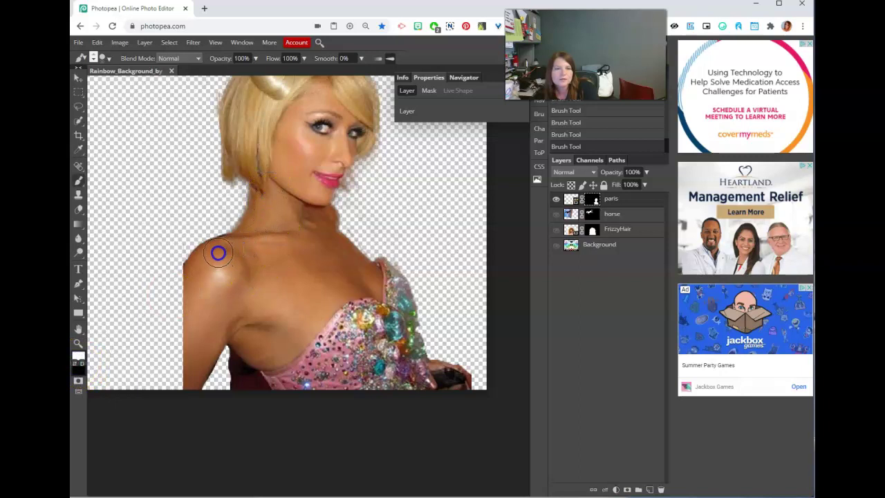
scroll(310, 318, down, 1)
scroll(380, 275, up, 4)
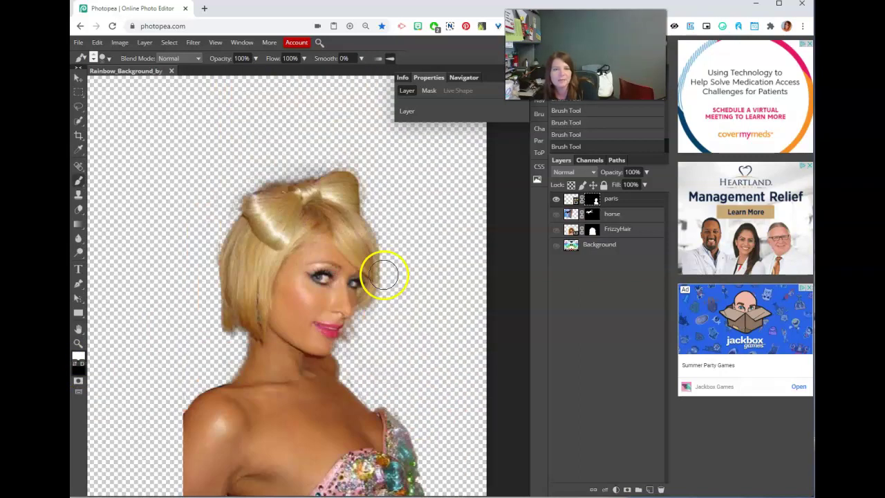
- Load the paris layer's mask as a selection and disable its raster mask
scroll(381, 271, down, 3)
scroll(376, 269, down, 3)
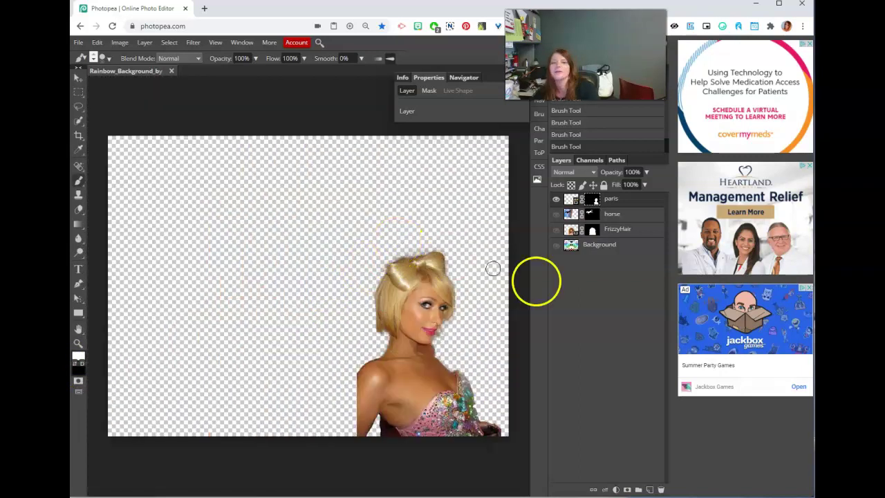
click(593, 200)
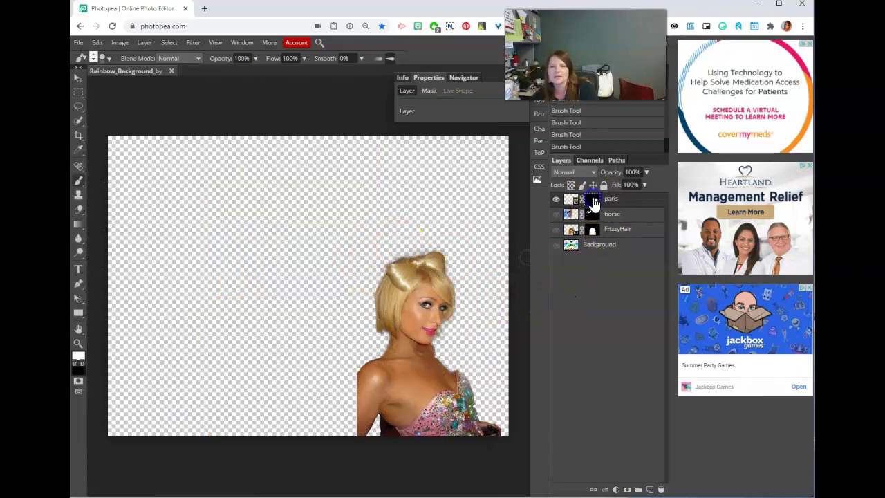
click(593, 206)
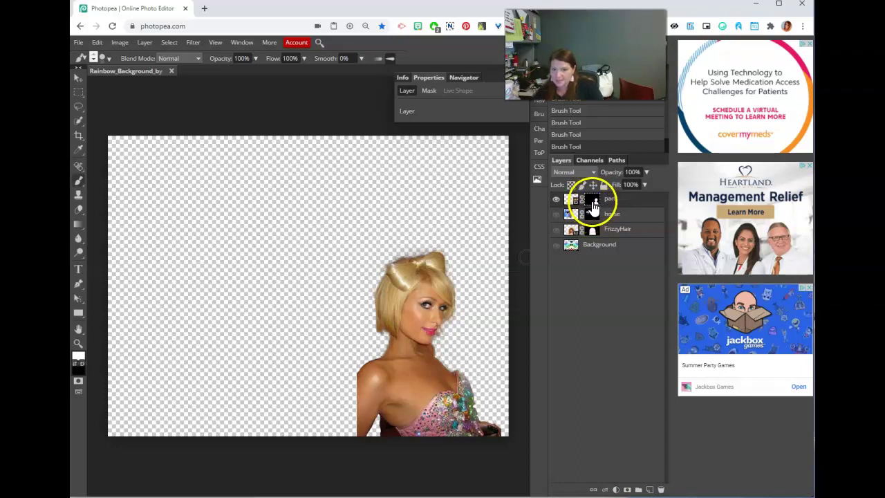
alt+click(594, 206)
alt+click(593, 206)
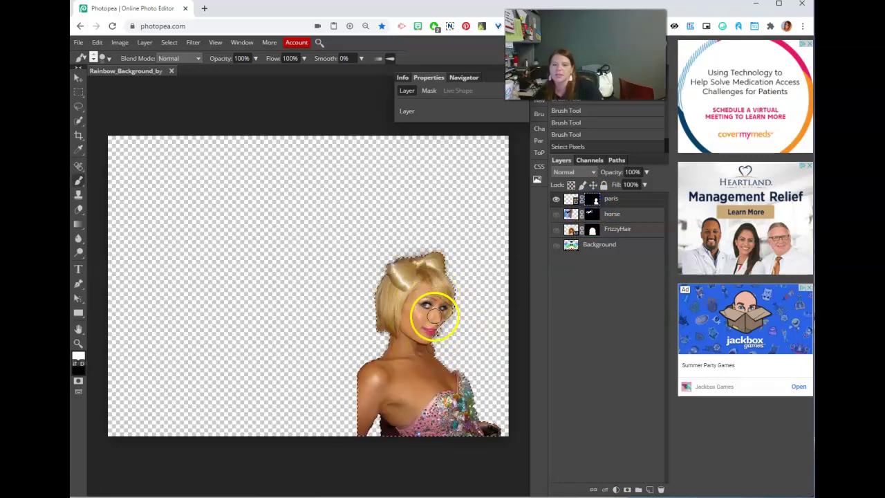
right_click(594, 201)
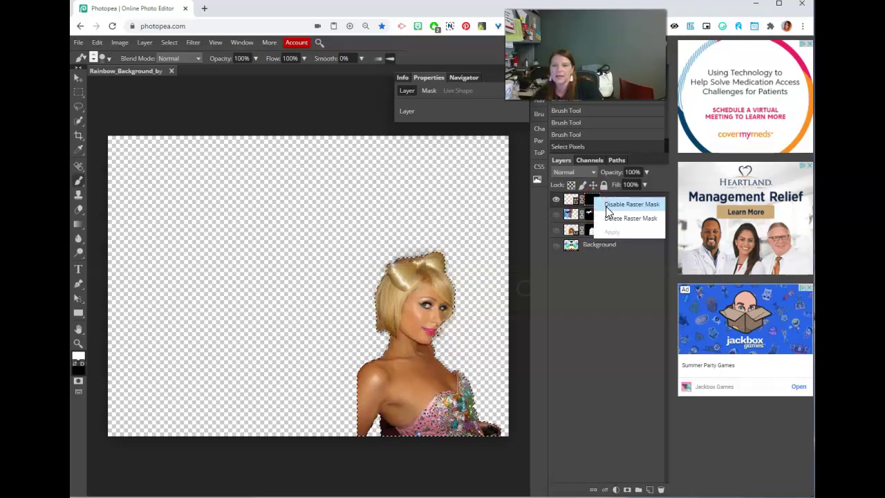
click(607, 205)
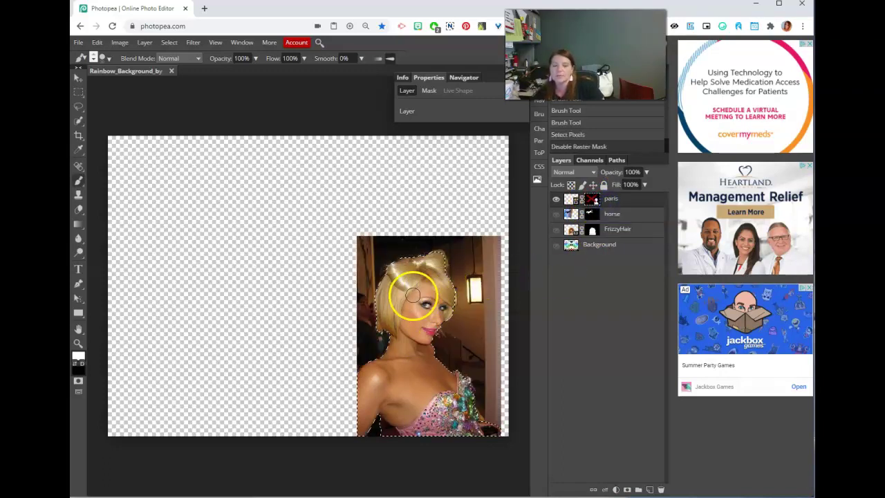
- Target the paris layer's image, view its selection in Refine Edge, and leave without applying it
click(571, 200)
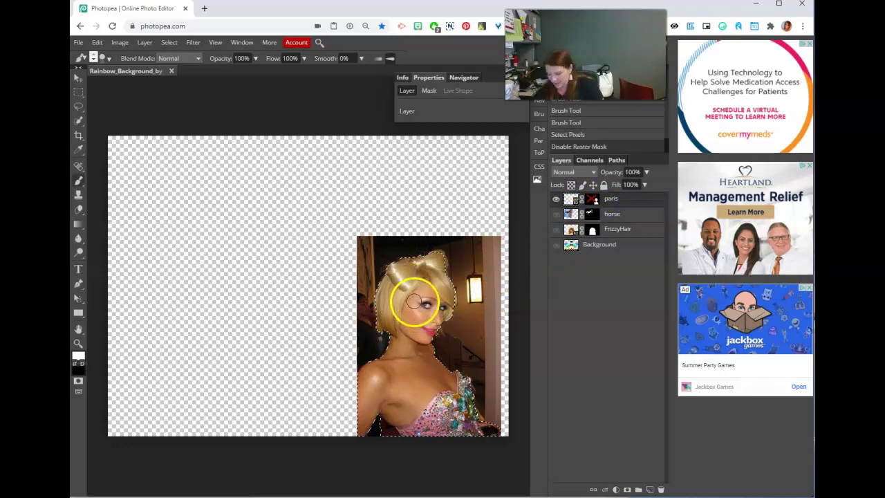
click(77, 93)
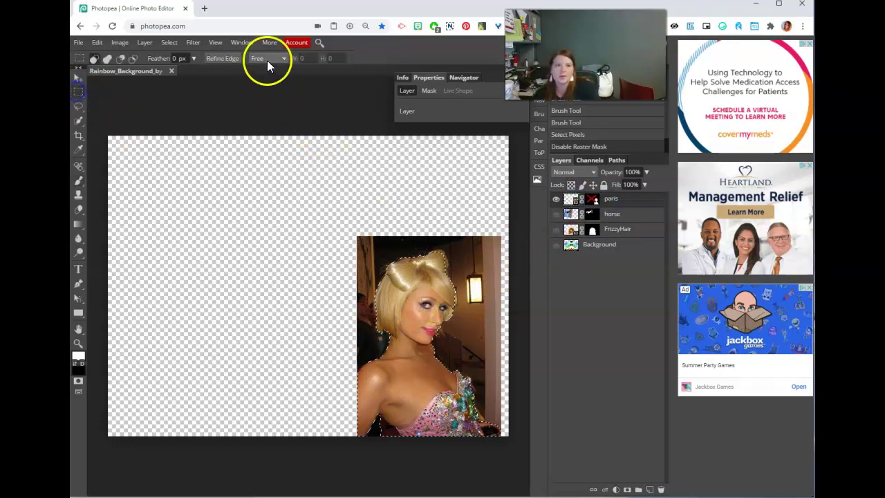
click(223, 59)
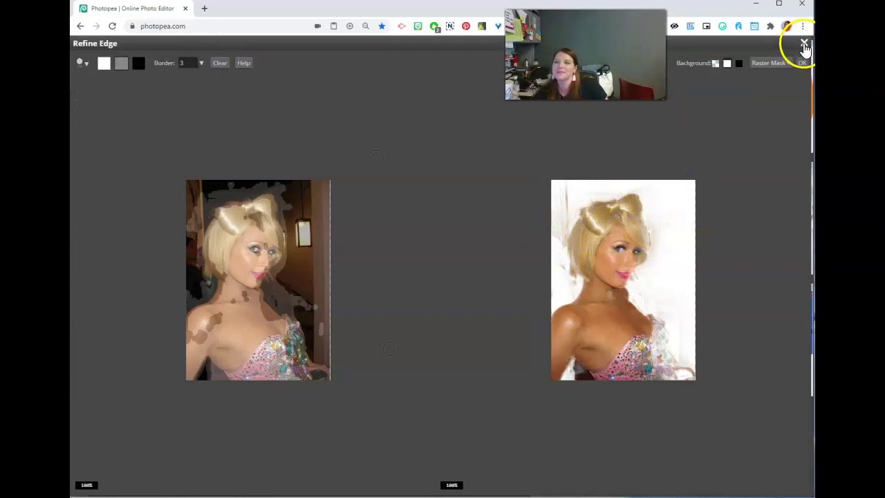
click(804, 45)
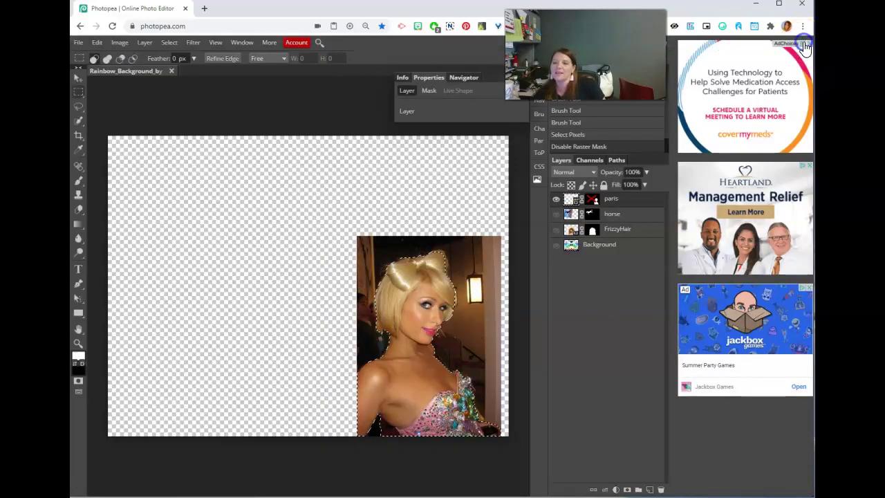
- Deselect everything and enable the raster mask on the paris layer again
key(ctrl+d)
right_click(593, 204)
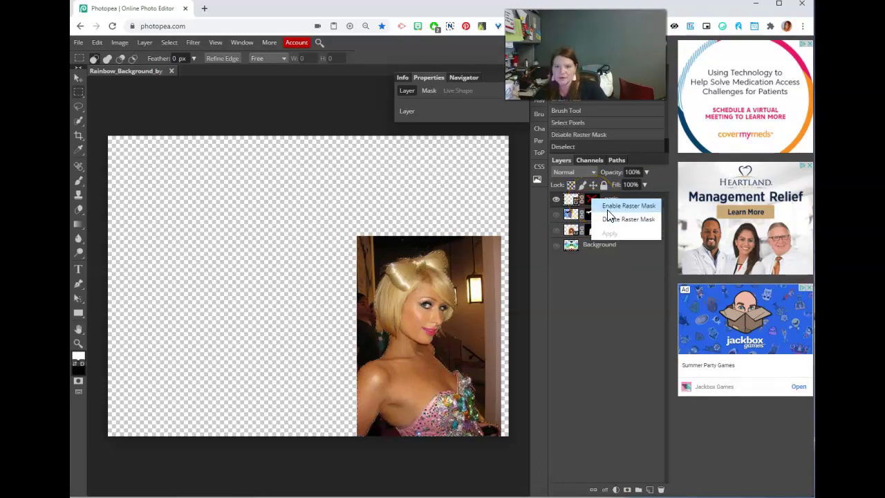
click(608, 207)
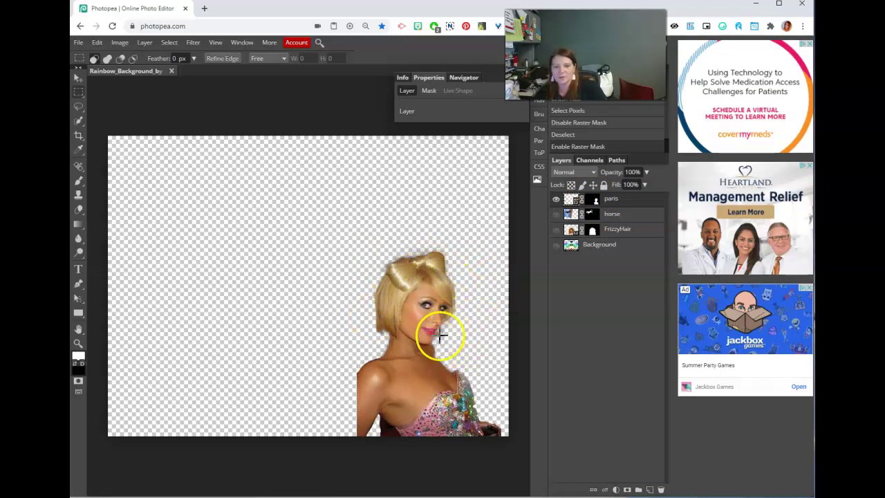
- Show the horse, FrizzyHair and Background layers, and move the paris layer directly below FrizzyHair
click(556, 214)
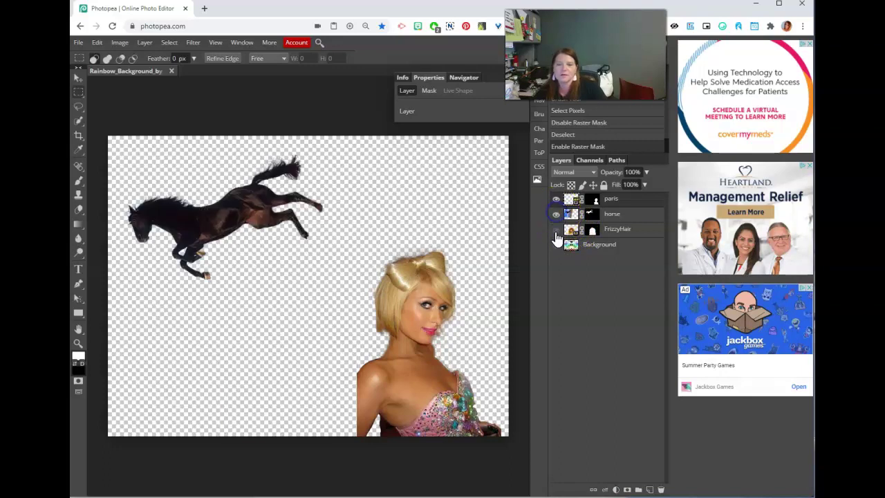
click(556, 229)
click(556, 245)
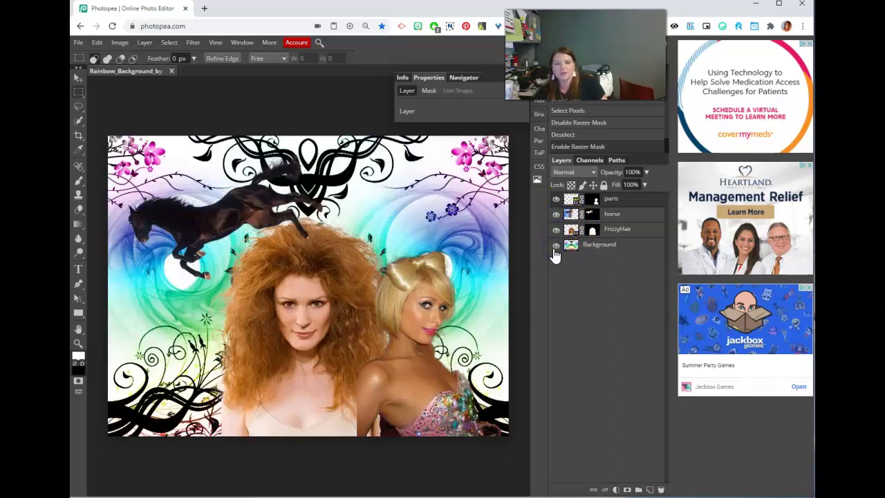
drag(622, 198, 626, 239)
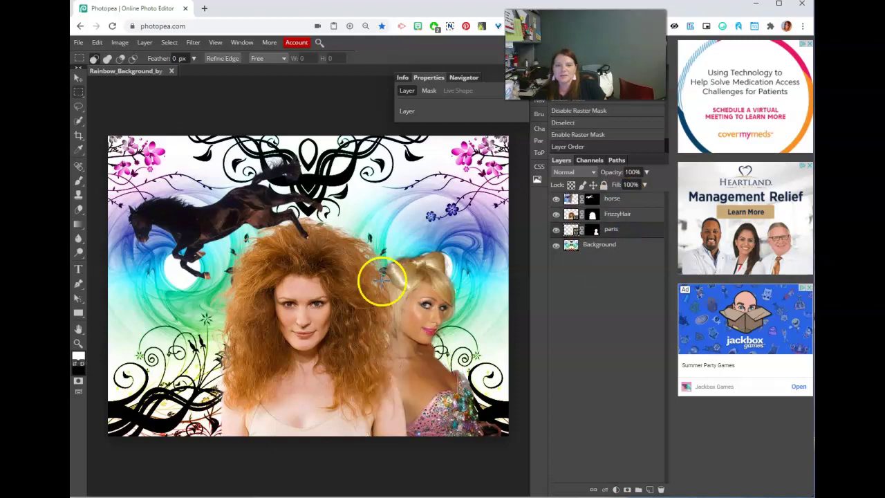
- Brush black on the FrizzyHair mask over the leftover haze covering the blonde woman's neck and shoulder, using a 30 px brush
click(78, 343)
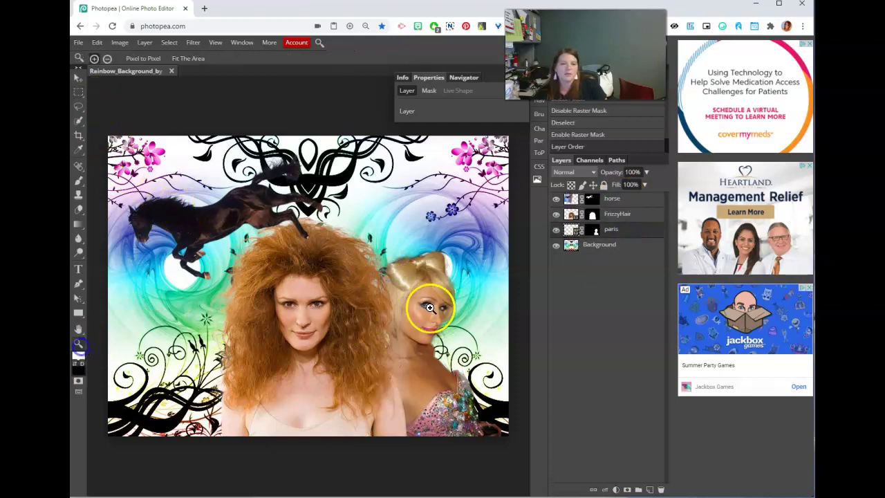
click(430, 307)
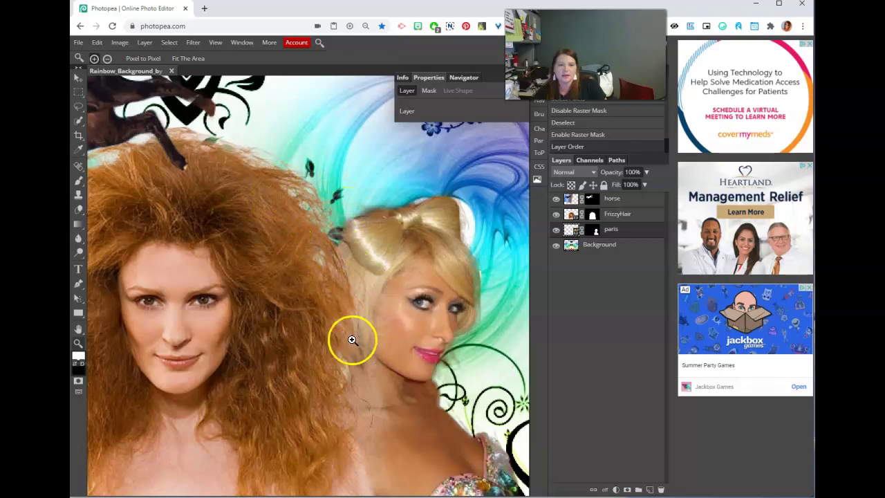
click(593, 215)
click(147, 312)
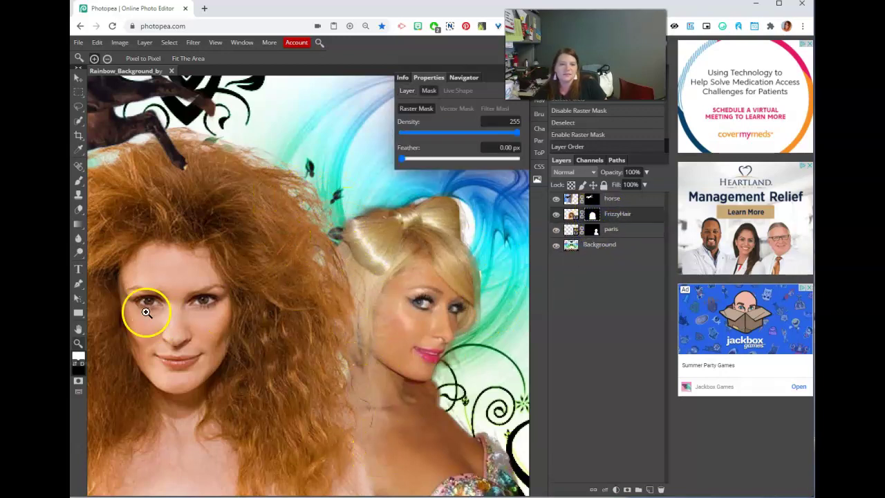
click(75, 362)
click(79, 181)
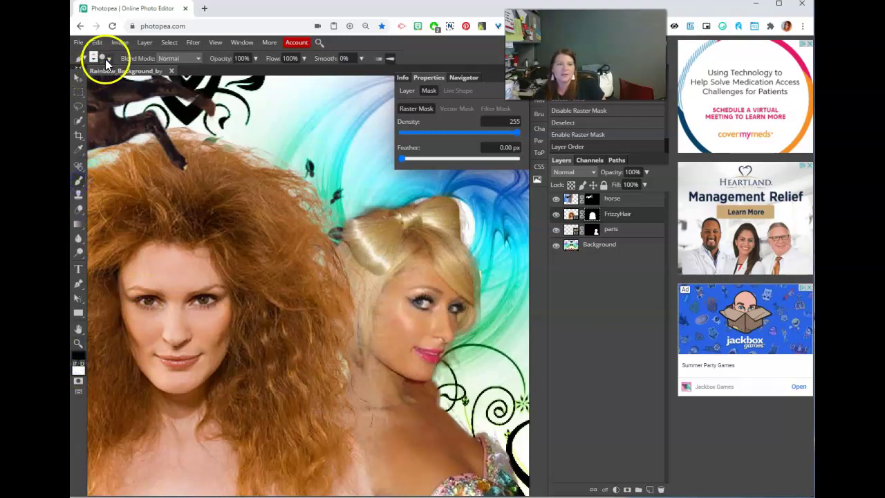
click(107, 59)
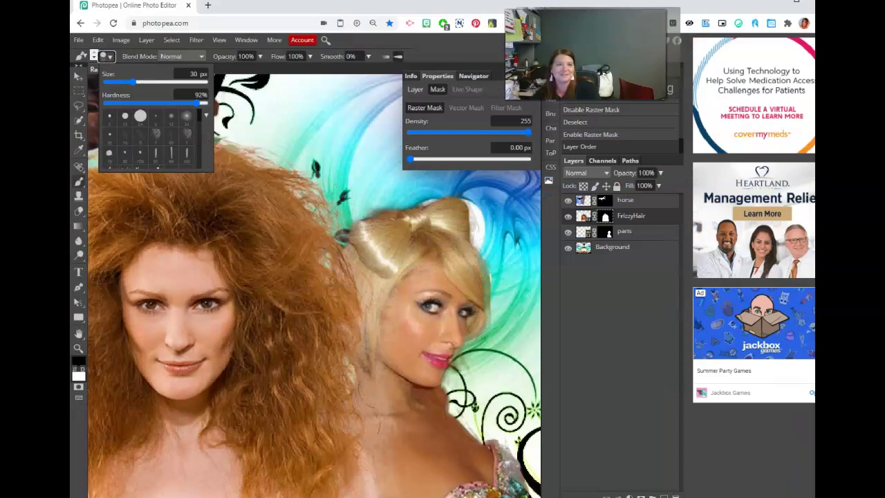
key(Escape)
mouse_move(389, 453)
mouse_down()
mouse_move(375, 384)
mouse_move(389, 464)
mouse_move(378, 440)
mouse_up()
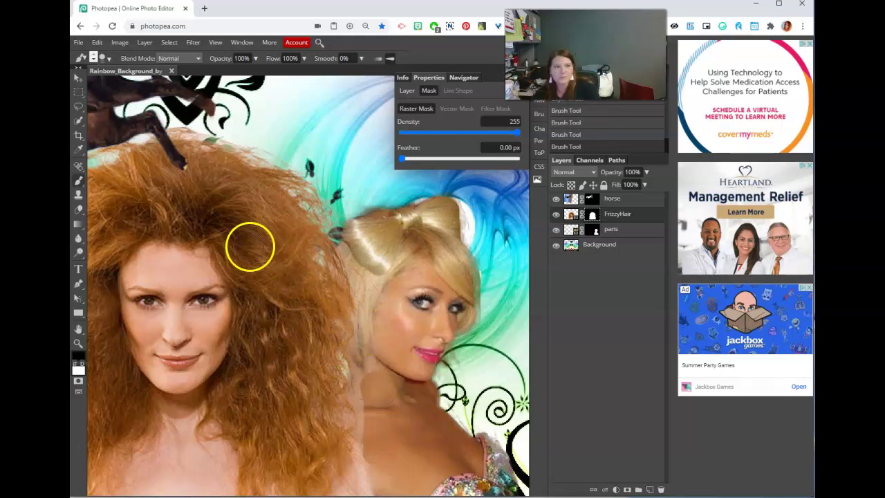
- Brush black with a speckled spatter tip on the FrizzyHair mask over the leftover haze on the blonde woman's neck, shoulder and hair
drag(188, 138, 100, 90)
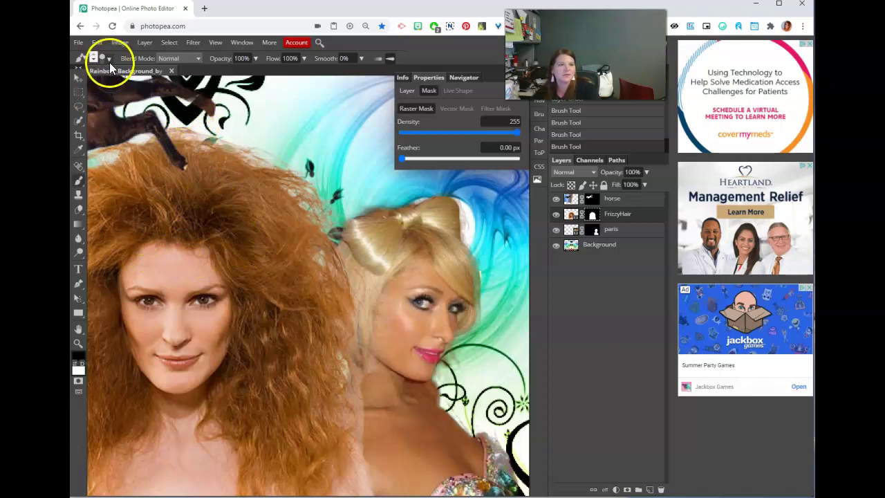
click(109, 60)
click(153, 134)
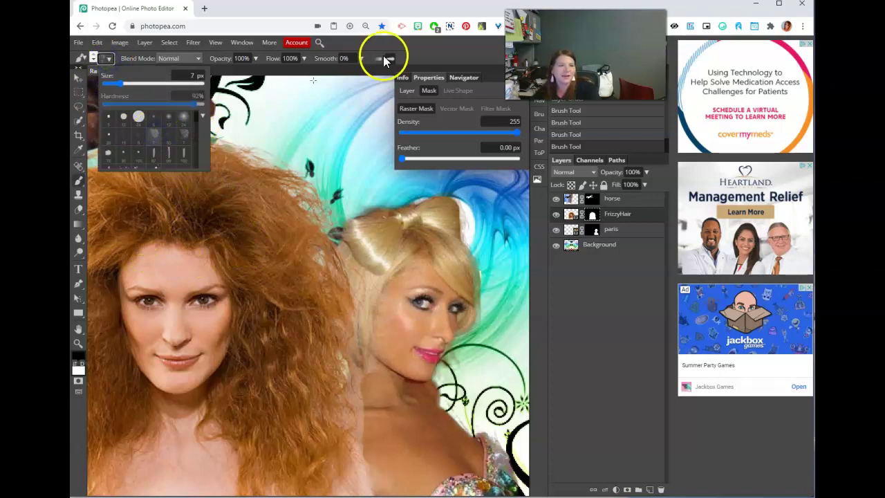
click(397, 44)
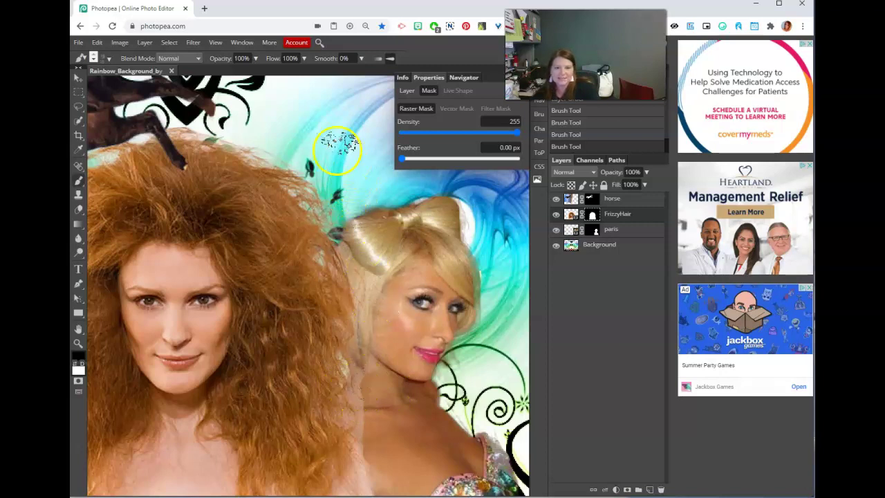
mouse_move(365, 419)
mouse_down()
mouse_move(372, 475)
mouse_move(373, 396)
mouse_move(389, 383)
mouse_move(397, 316)
mouse_move(399, 347)
mouse_move(388, 321)
mouse_move(384, 328)
mouse_move(382, 253)
mouse_up()
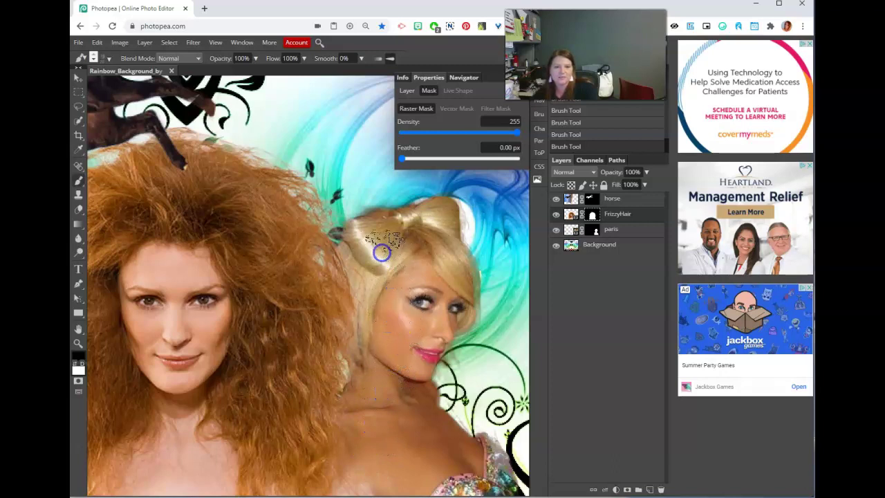
drag(370, 212, 367, 205)
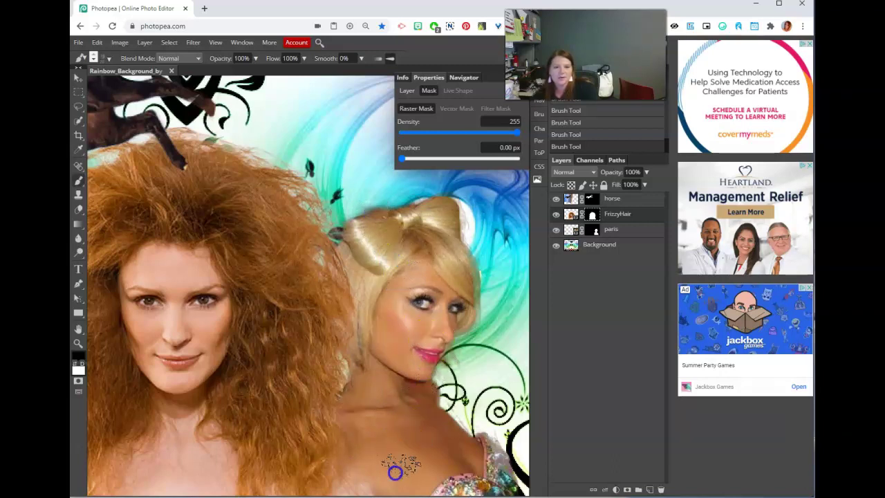
mouse_move(366, 399)
mouse_down()
mouse_move(398, 349)
mouse_move(371, 344)
mouse_move(377, 354)
mouse_move(373, 319)
mouse_up()
drag(195, 439, 381, 411)
mouse_move(168, 255)
mouse_down()
mouse_move(194, 232)
mouse_move(177, 332)
mouse_up()
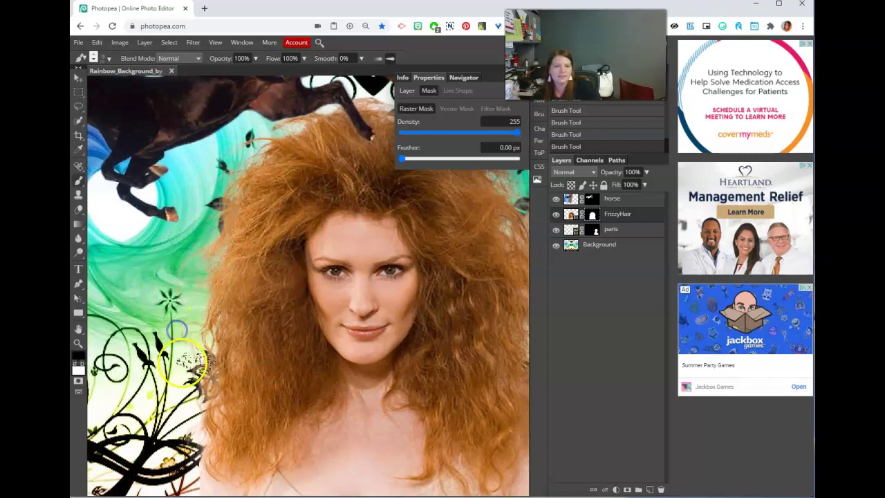
mouse_move(402, 374)
mouse_down()
mouse_move(233, 389)
mouse_move(191, 380)
mouse_up()
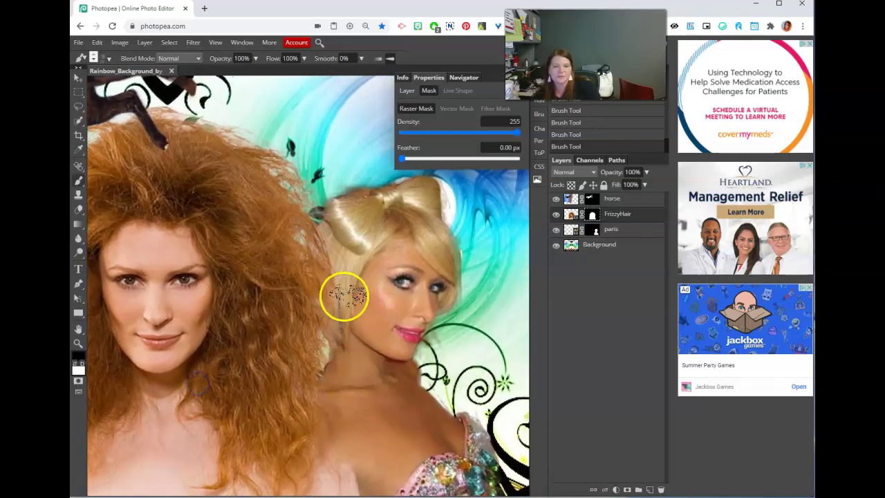
scroll(411, 441, down, 3)
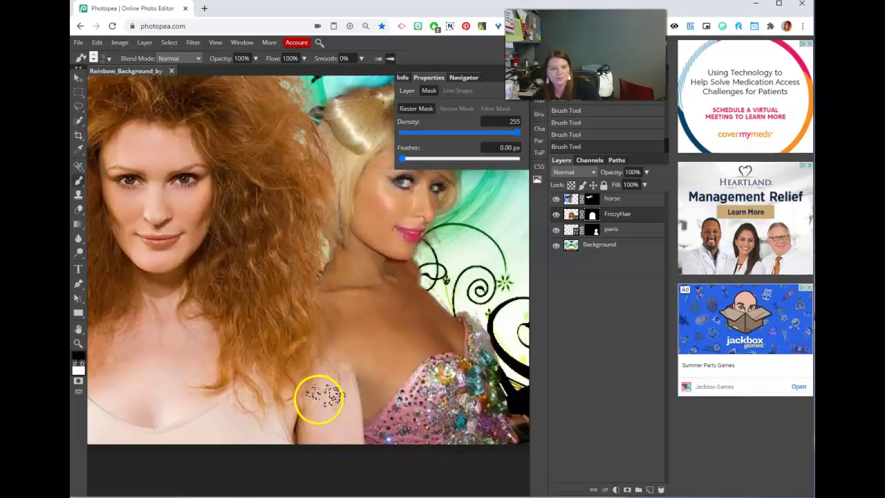
- Lower the FrizzyHair mask's density to 31 and brush white over the redhead's shoulder and arm with a hard 24 px round brush
click(571, 214)
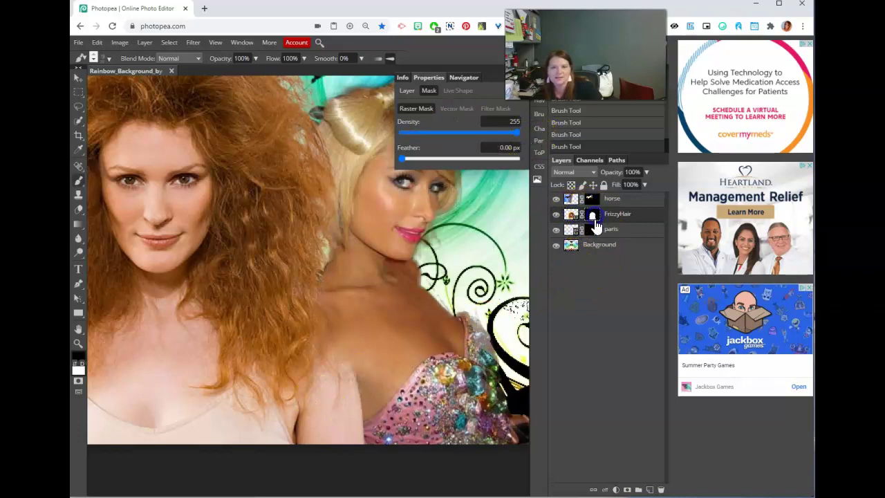
drag(507, 135, 417, 155)
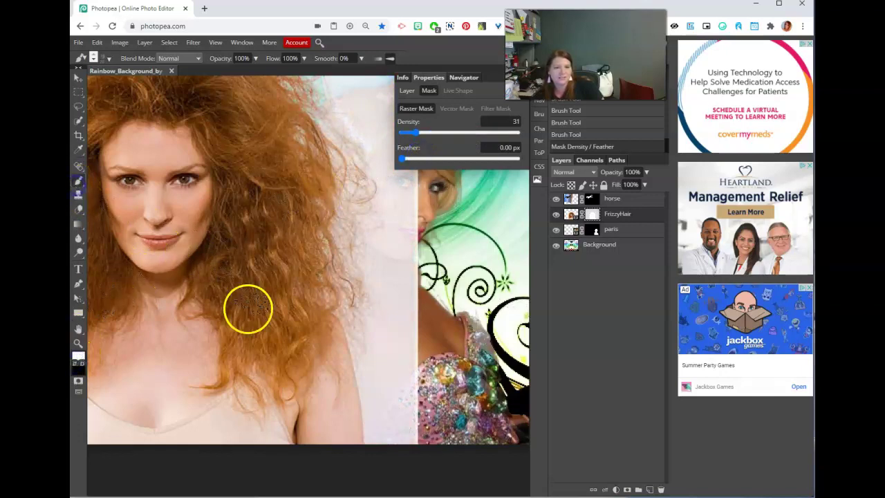
click(107, 58)
click(142, 125)
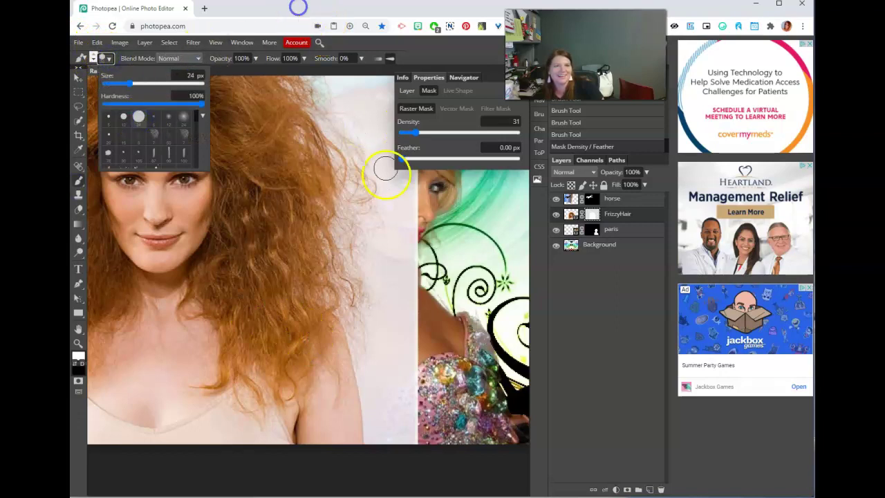
click(329, 367)
mouse_move(325, 325)
mouse_down()
mouse_move(343, 417)
mouse_move(328, 362)
mouse_up()
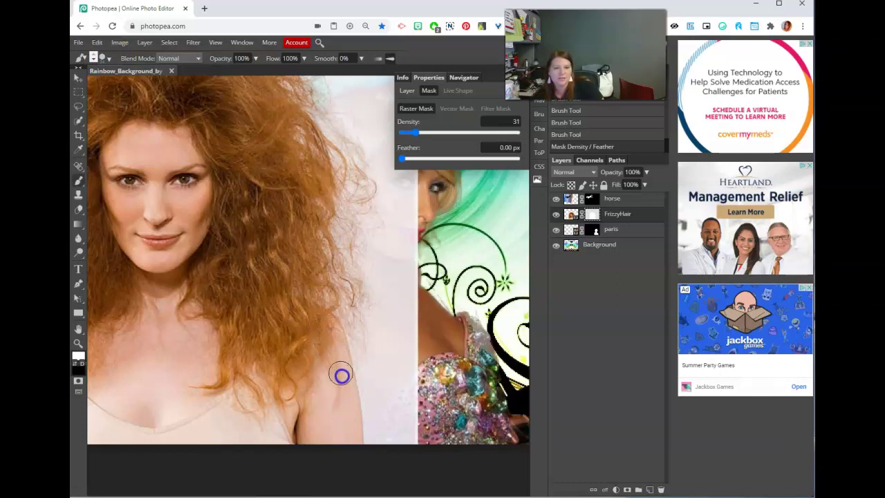
click(337, 429)
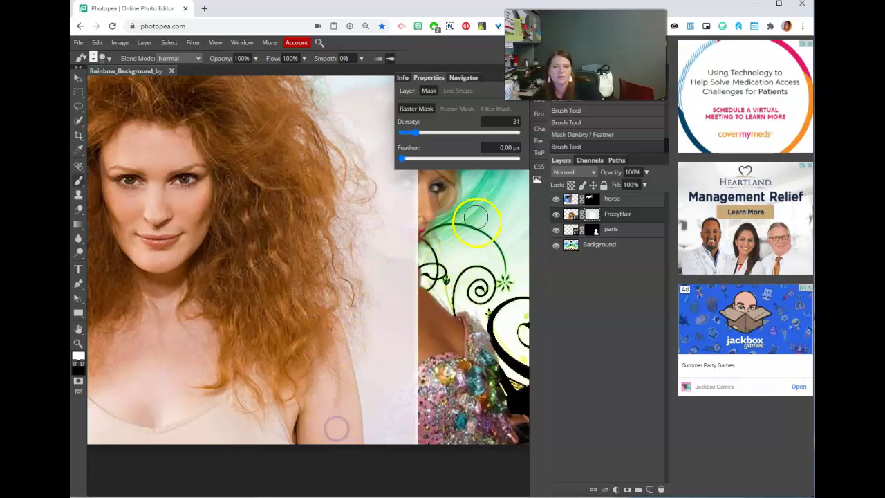
- Restore the FrizzyHair mask's density to 255 and touch up the mask edge between the redhead's shoulder and the blonde woman
drag(410, 136, 547, 138)
click(329, 330)
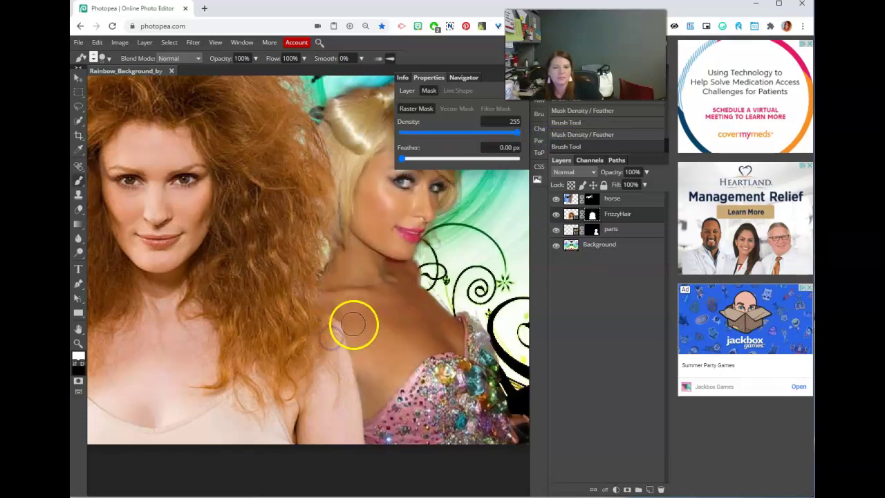
click(358, 333)
drag(352, 317, 359, 332)
key(ctrl+minus)
key(ctrl+minus)
key(ctrl+minus)
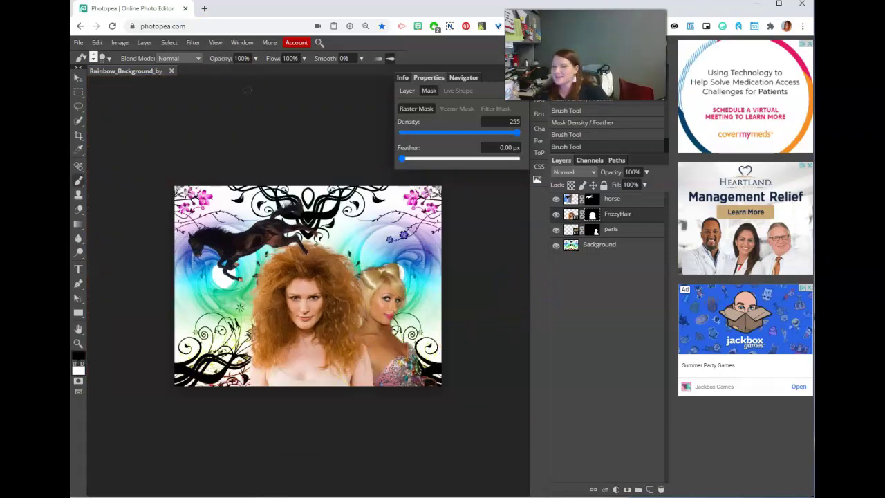
- Place the baby image from the selections-hair folder into the document and accept its default placement
click(79, 42)
click(100, 84)
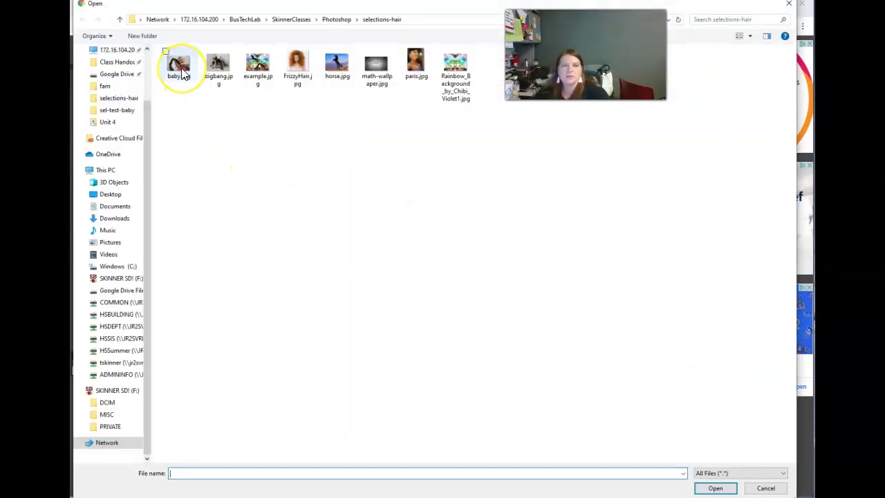
double_click(181, 67)
double_click(371, 233)
- Hide the horse, FrizzyHair, paris and Background layers so only the baby layer shows
click(556, 198)
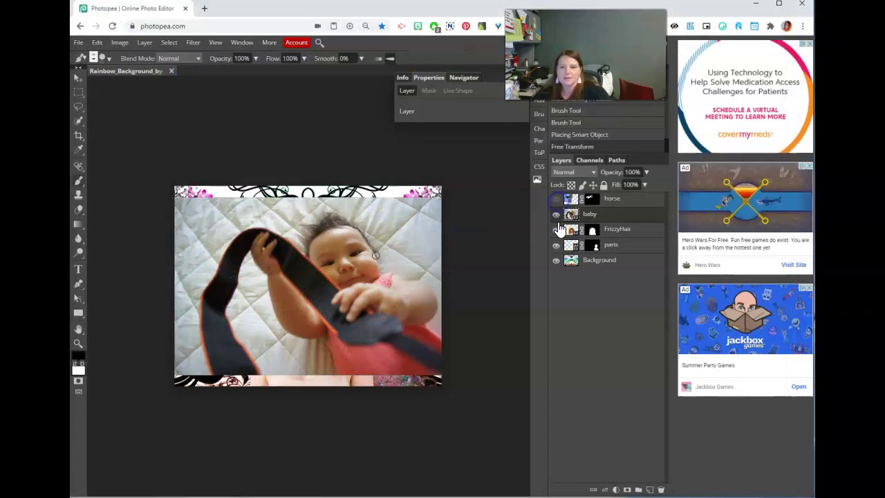
click(556, 229)
click(556, 244)
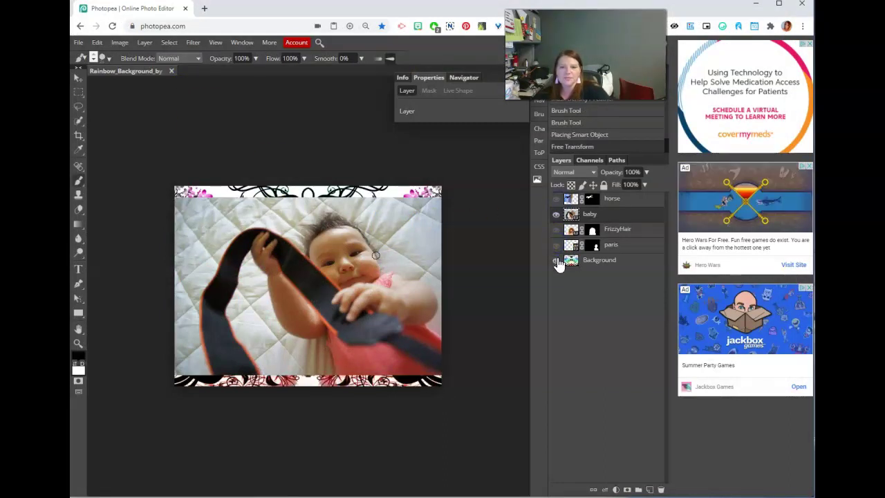
click(556, 260)
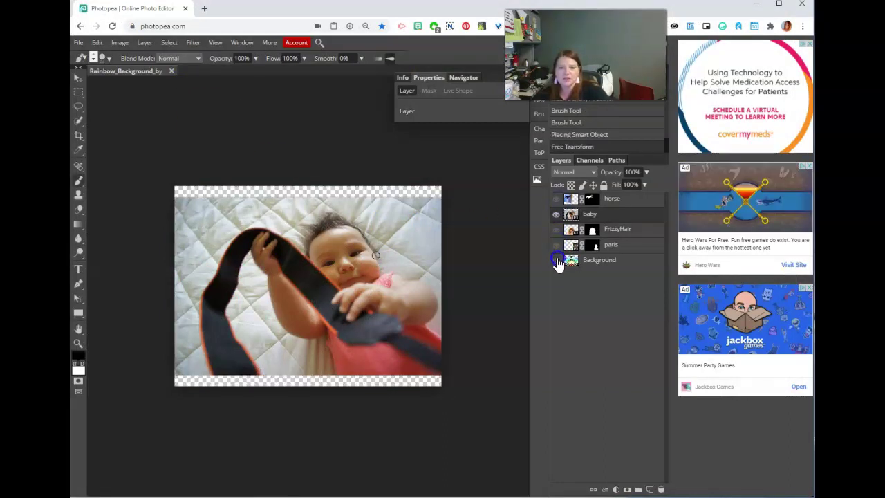
- Open Magic Cut on the baby layer
click(78, 342)
click(304, 292)
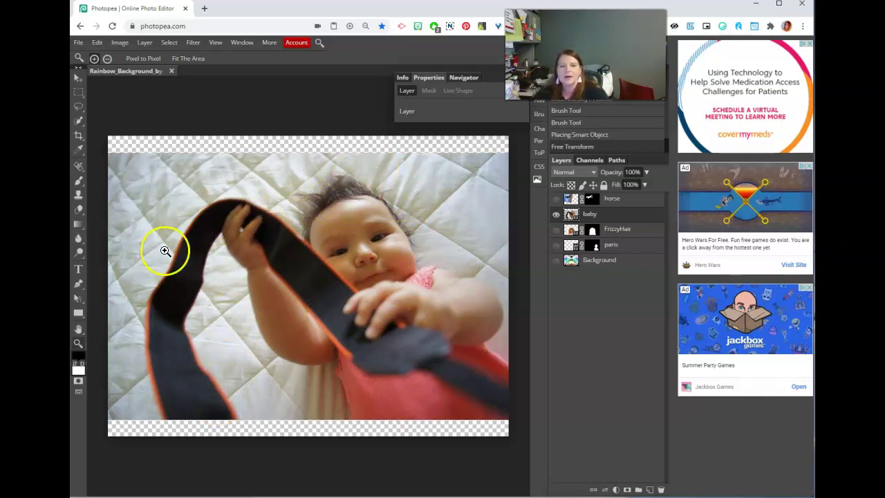
click(78, 109)
right_click(368, 282)
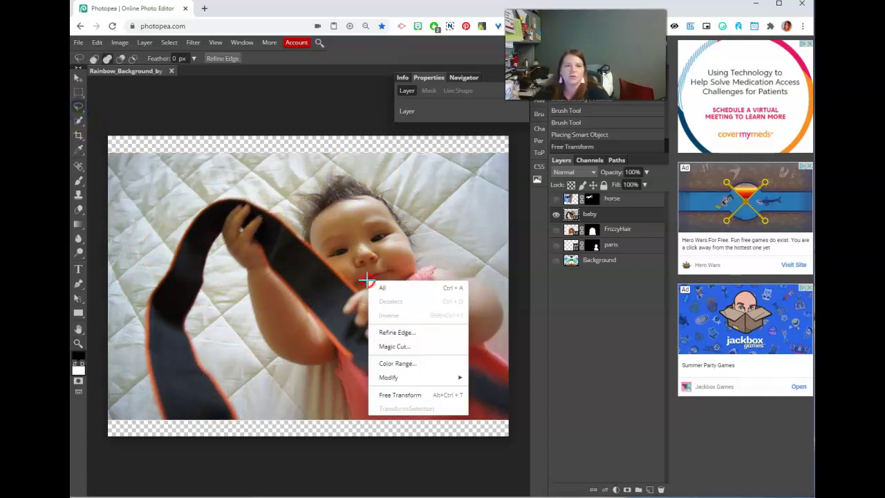
click(418, 352)
click(418, 354)
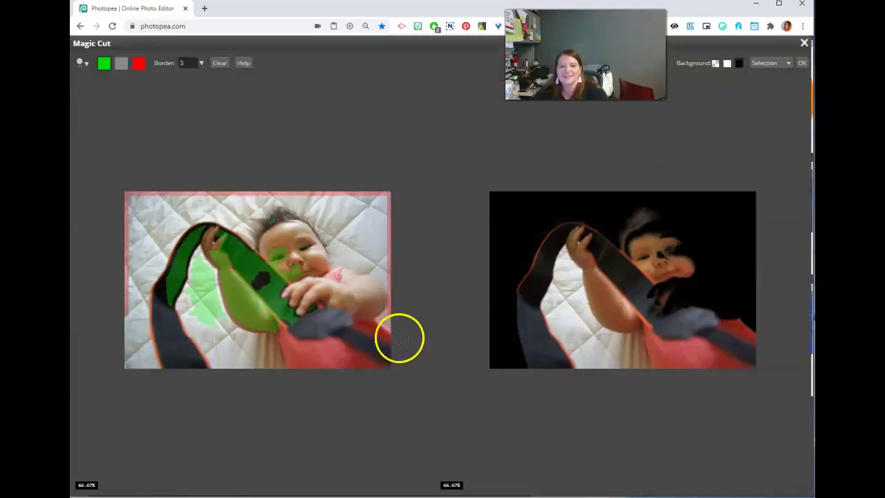
- Mark the quilt inside the strap loop as background, and the baby's face, near arm and pink dress as foreground
click(139, 63)
drag(200, 255, 197, 272)
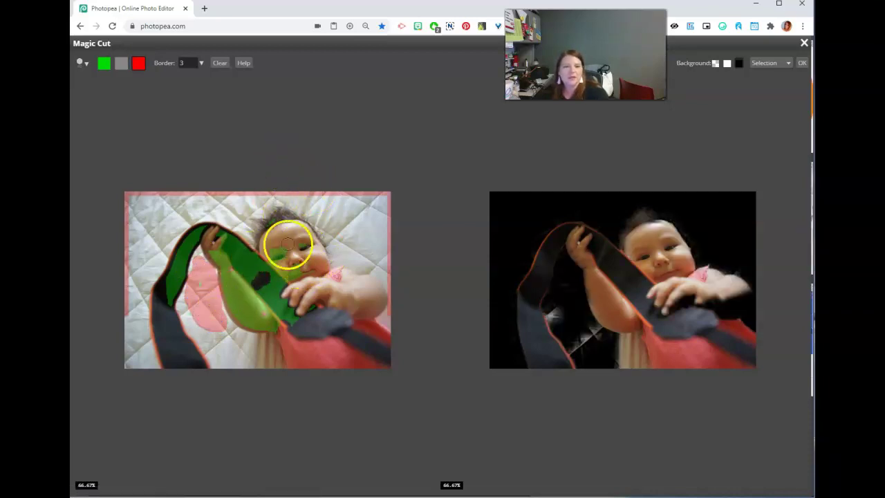
click(104, 64)
drag(279, 220, 283, 259)
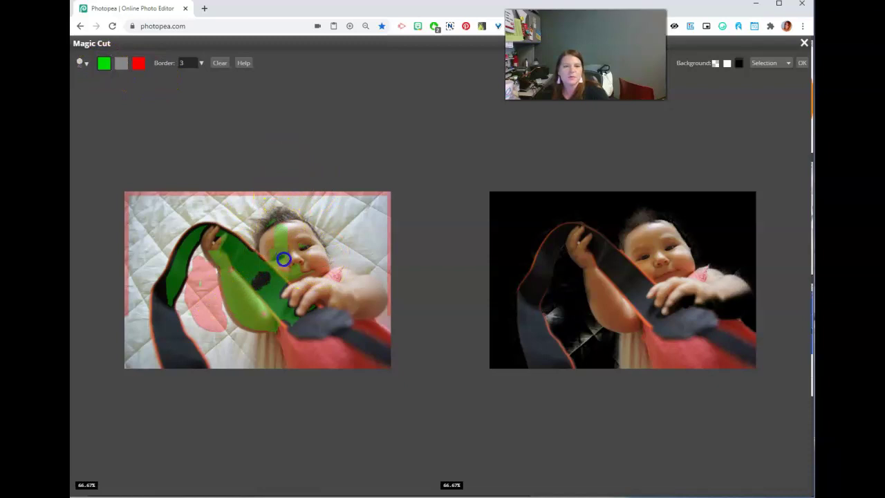
mouse_move(369, 337)
mouse_down()
mouse_move(334, 341)
mouse_move(300, 338)
mouse_up()
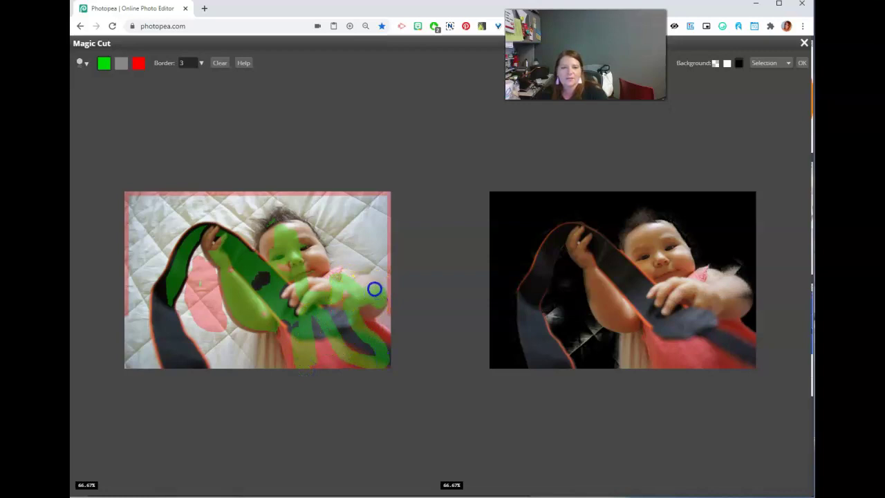
- Mark more quilt as background along the image's outer edge, inside the strap loop and beneath the baby's raised arm
click(138, 63)
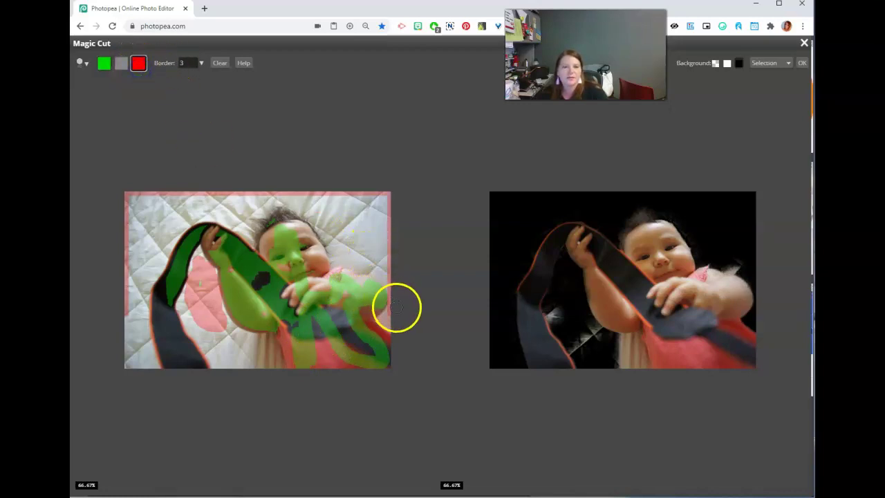
drag(128, 320, 125, 253)
click(144, 273)
mouse_move(199, 311)
mouse_down()
mouse_move(212, 345)
mouse_move(199, 273)
mouse_move(206, 310)
mouse_up()
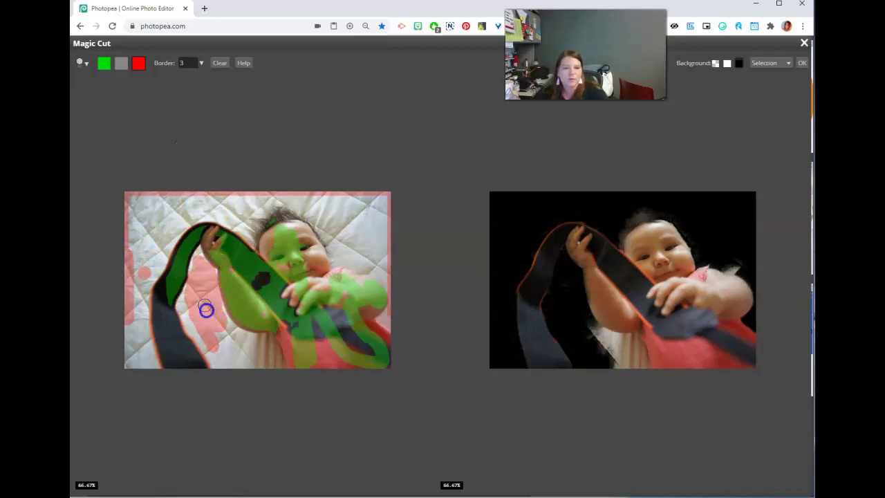
drag(223, 363, 266, 343)
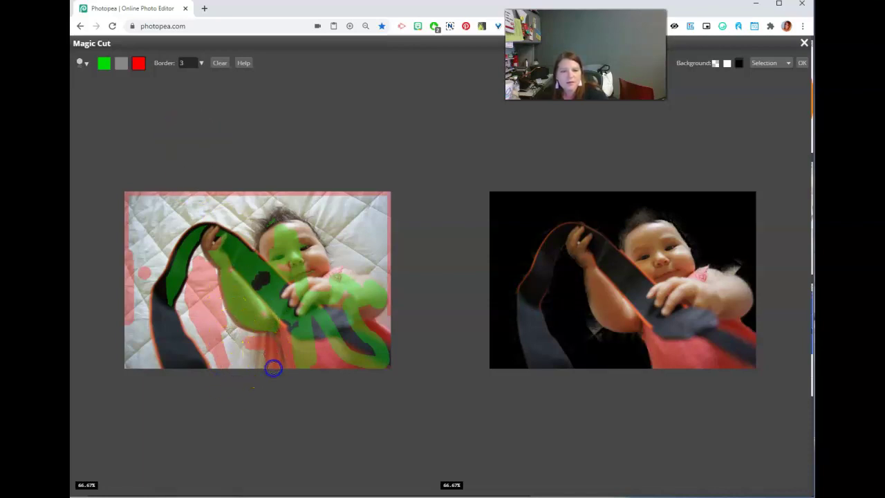
- Try the eraser along the baby's hair edge, and mark the hairline above the forehead as foreground
click(673, 217)
click(123, 65)
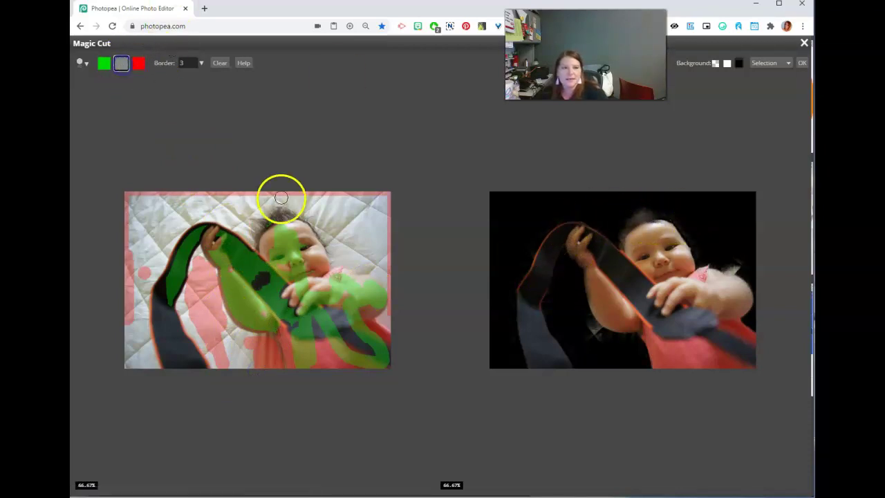
click(264, 221)
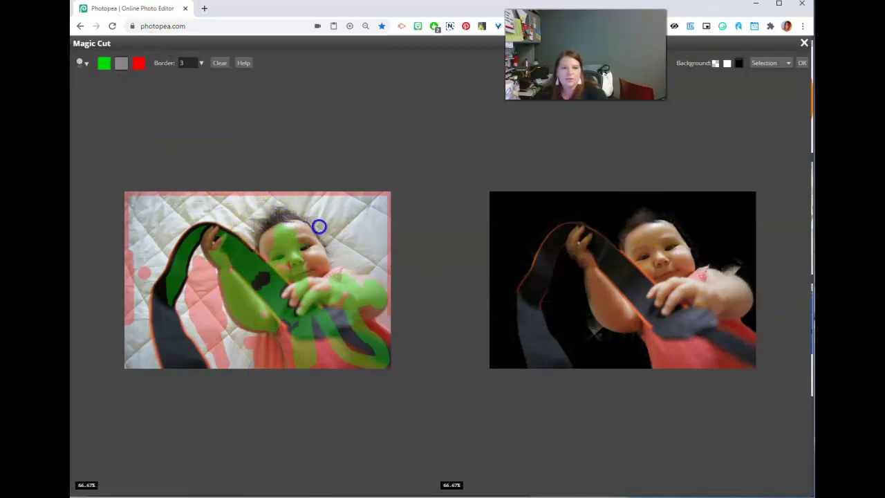
click(125, 66)
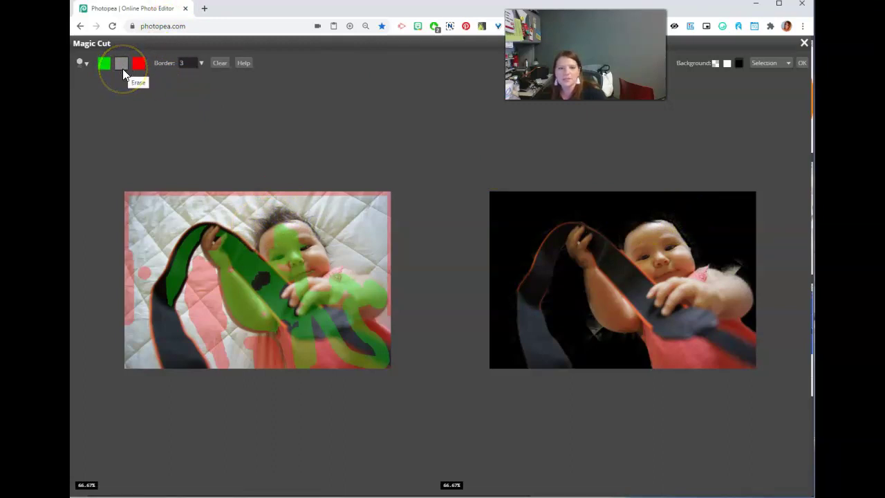
click(101, 65)
mouse_move(289, 218)
mouse_down()
mouse_move(264, 242)
mouse_move(274, 223)
mouse_up()
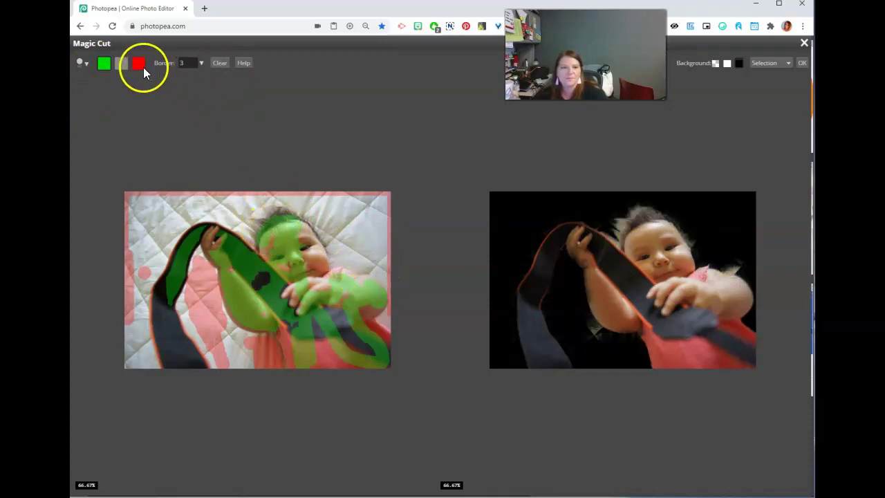
- Mark part of the baby's near upper arm as background, and paint it back as foreground
drag(353, 282, 377, 283)
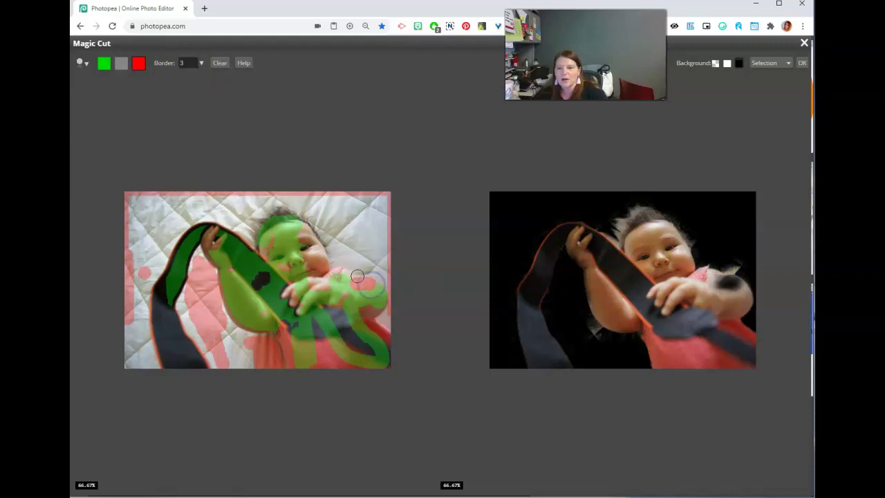
click(104, 63)
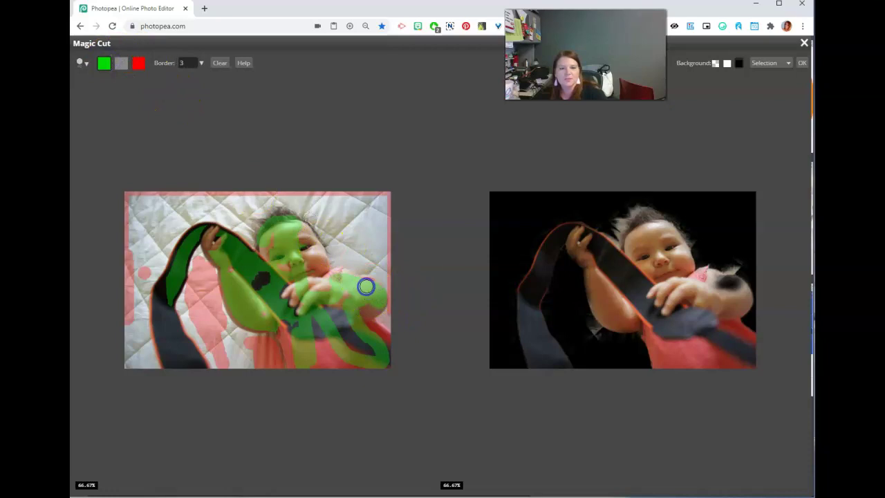
drag(366, 286, 365, 286)
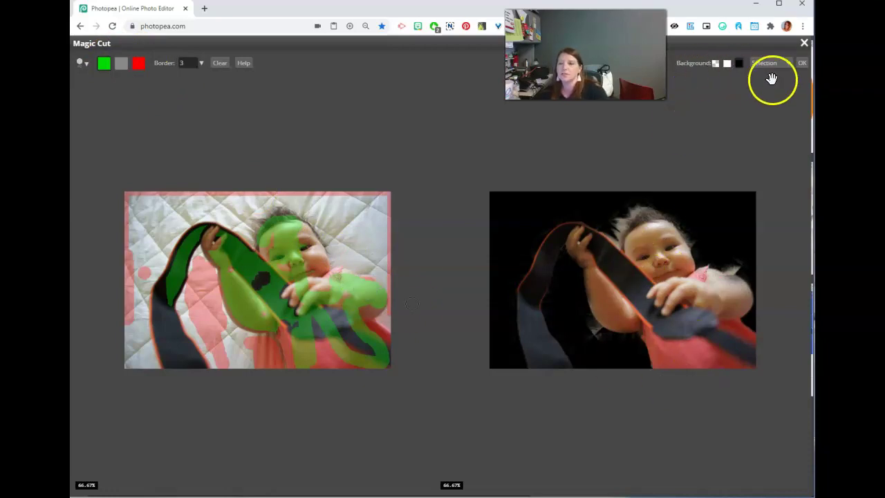
- Output the Magic Cut result as a selection, open it in Refine Edge and mark the baby's hair edge gray
click(804, 64)
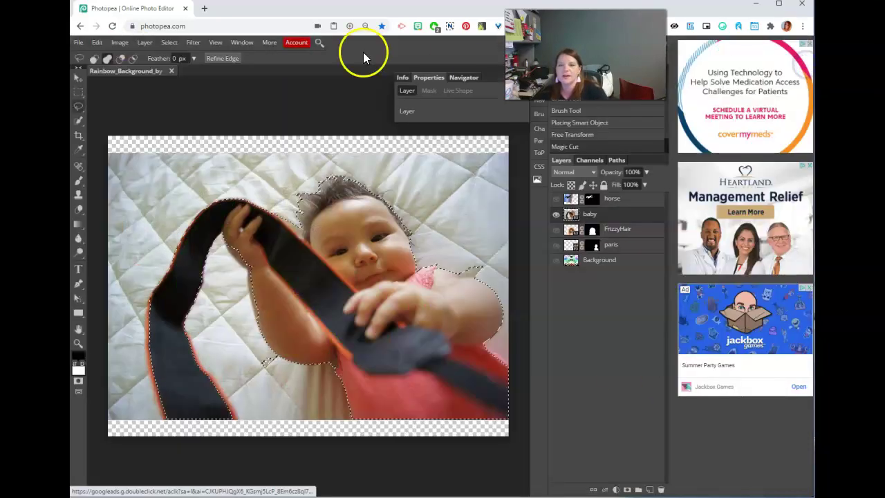
click(225, 58)
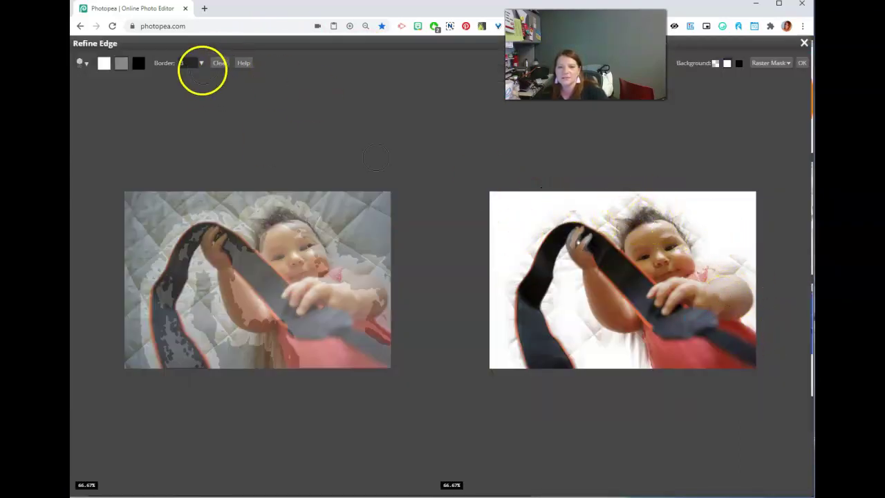
click(122, 64)
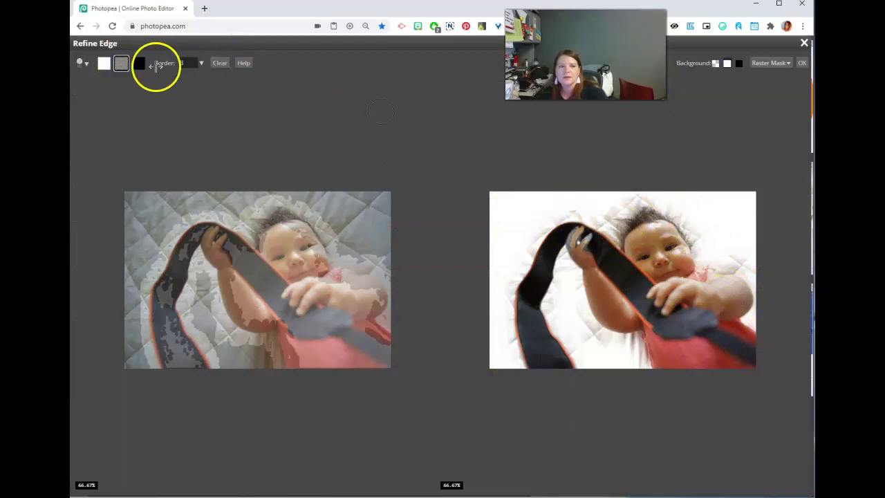
click(260, 222)
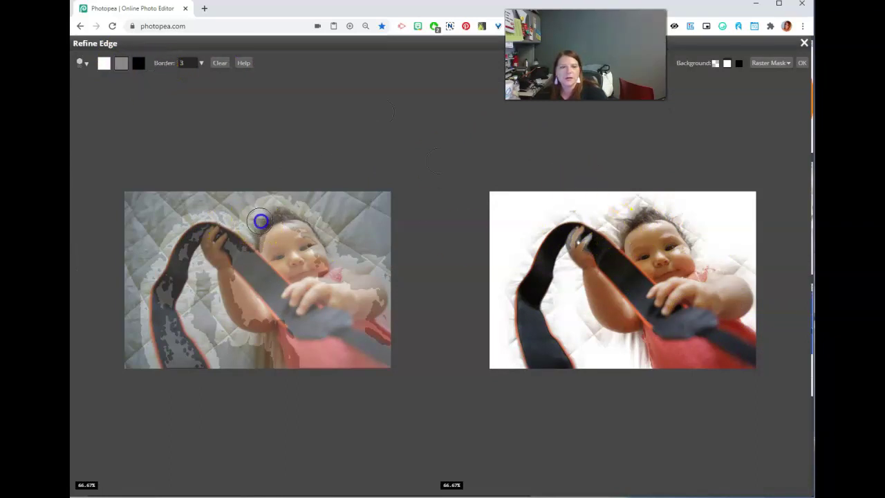
drag(304, 216, 296, 216)
click(263, 226)
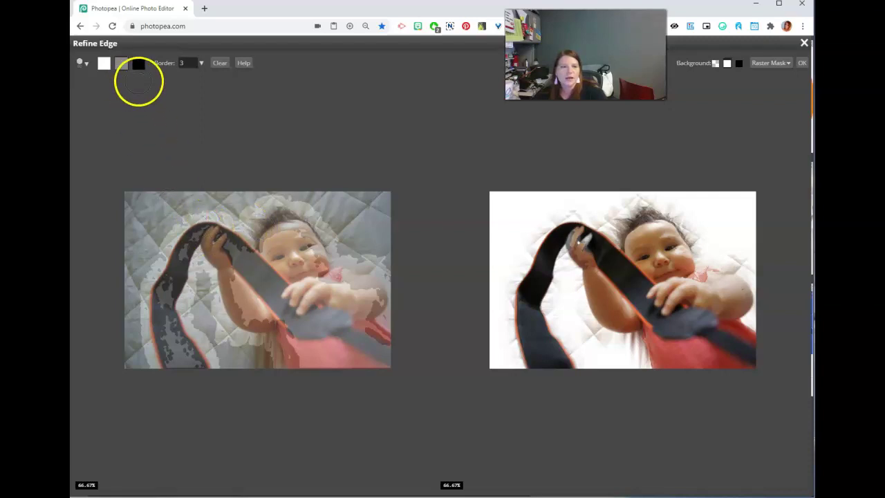
- Paint the quilt around the strap's outer edge, inside its loop and around the baby's head black in Refine Edge
click(138, 64)
mouse_move(183, 225)
mouse_down()
mouse_move(137, 300)
mouse_move(146, 365)
mouse_up()
drag(196, 309, 200, 292)
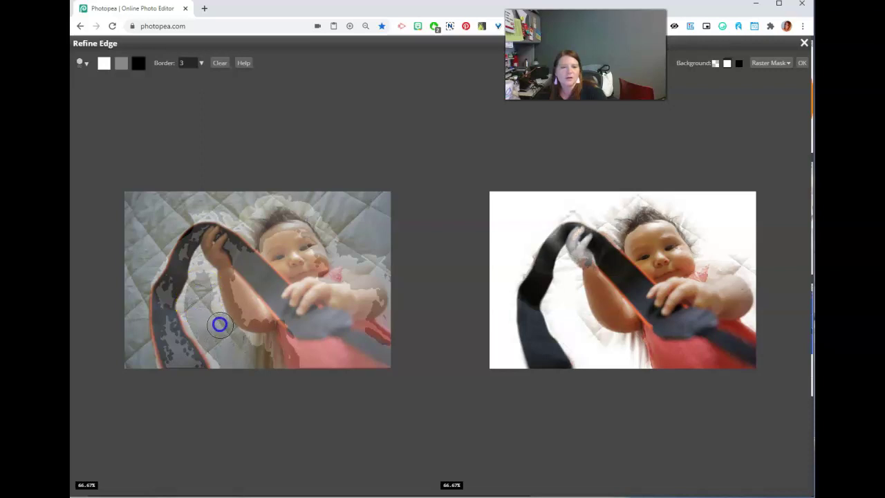
mouse_move(289, 232)
mouse_down()
mouse_move(318, 199)
mouse_move(336, 217)
mouse_up()
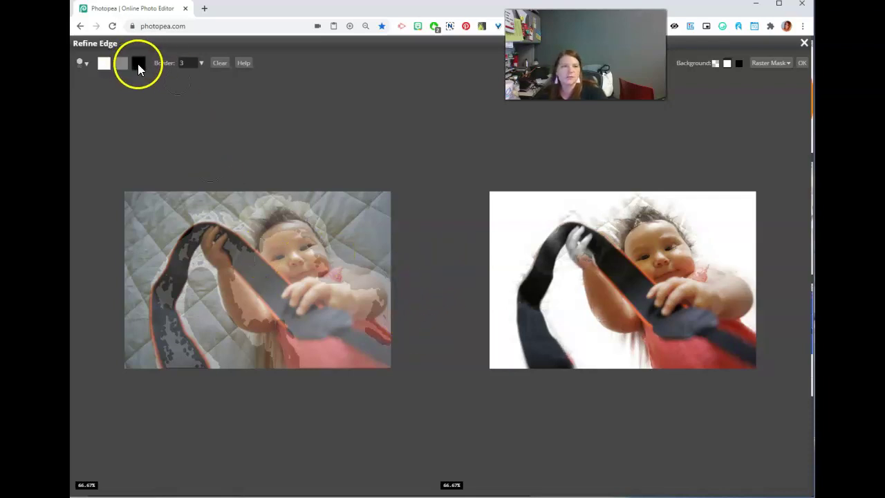
- Paint the baby's raised arm, face, near arm and pink dress white to keep them as foreground
mouse_move(242, 269)
mouse_down()
mouse_move(217, 242)
mouse_move(239, 278)
mouse_up()
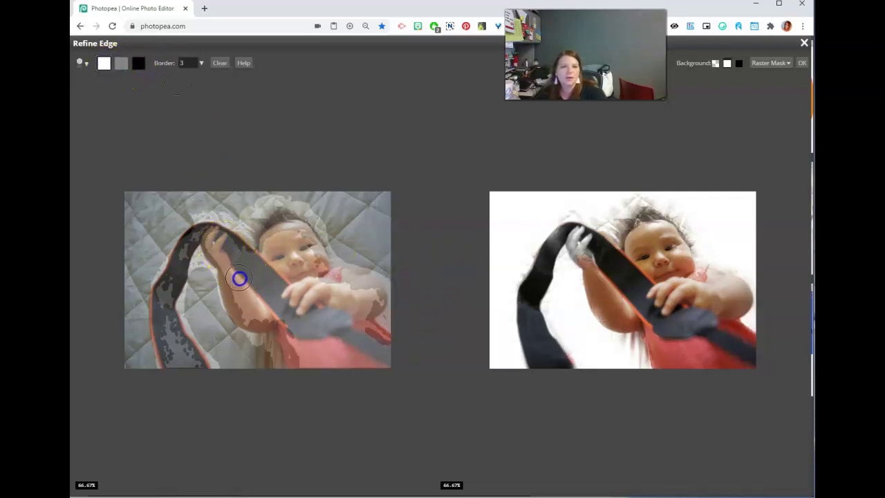
mouse_move(255, 311)
mouse_down()
mouse_move(283, 323)
mouse_move(293, 226)
mouse_move(273, 237)
mouse_move(286, 220)
mouse_move(295, 267)
mouse_move(302, 246)
mouse_move(352, 291)
mouse_up()
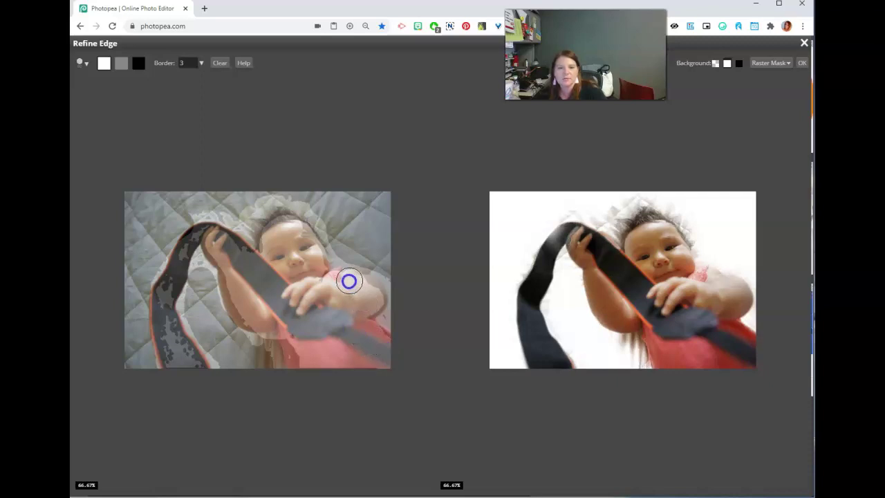
drag(345, 279, 311, 311)
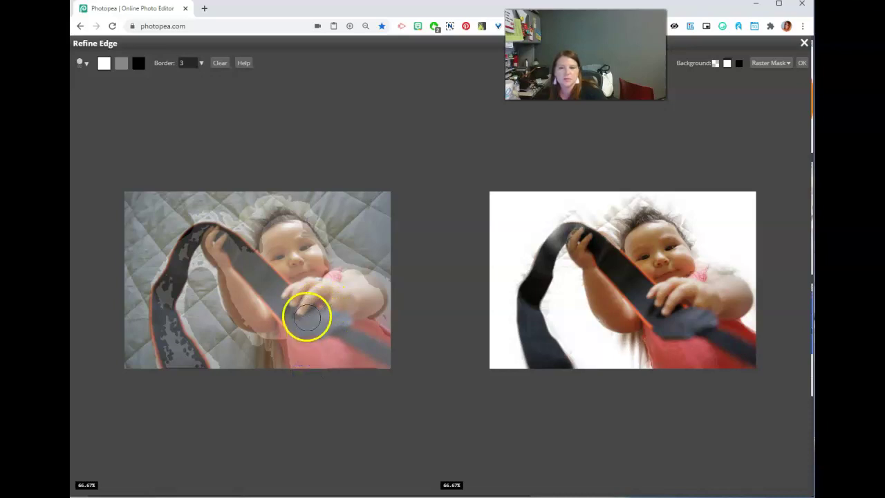
- Paint the quilt beneath the raised arm and around the baby's hair black to exclude it
click(140, 63)
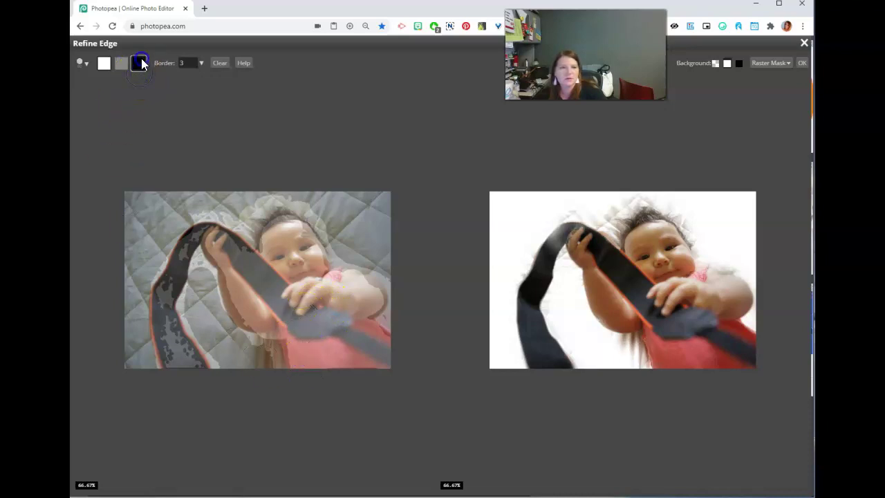
mouse_move(276, 357)
mouse_down()
mouse_move(260, 343)
mouse_move(271, 380)
mouse_move(256, 342)
mouse_move(255, 353)
mouse_up()
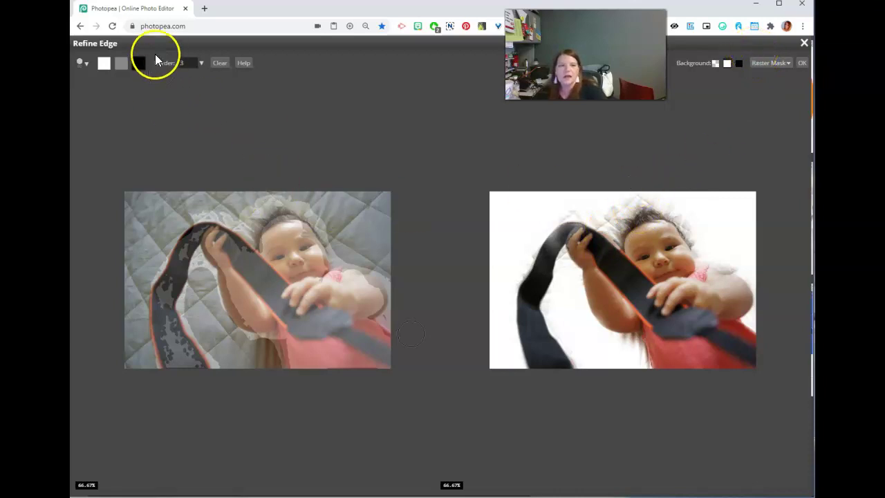
mouse_move(241, 209)
mouse_down()
mouse_move(288, 194)
mouse_move(329, 207)
mouse_move(257, 215)
mouse_move(267, 209)
mouse_move(320, 208)
mouse_move(254, 214)
mouse_up()
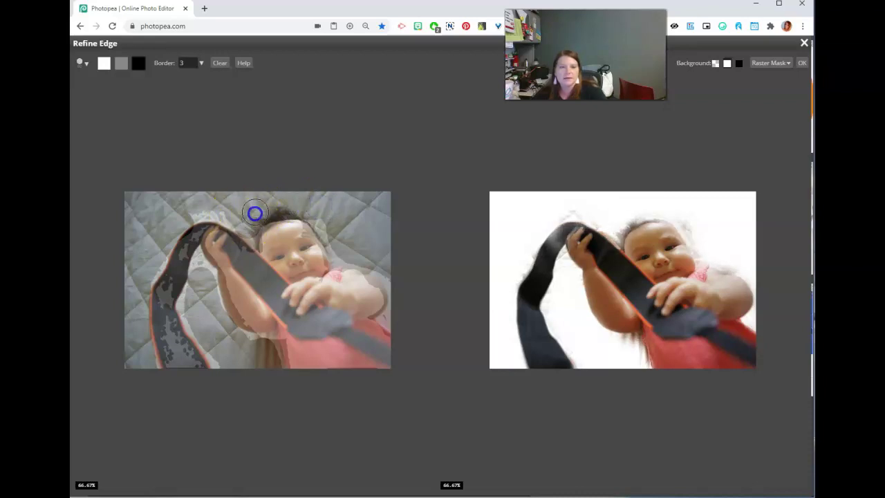
click(327, 226)
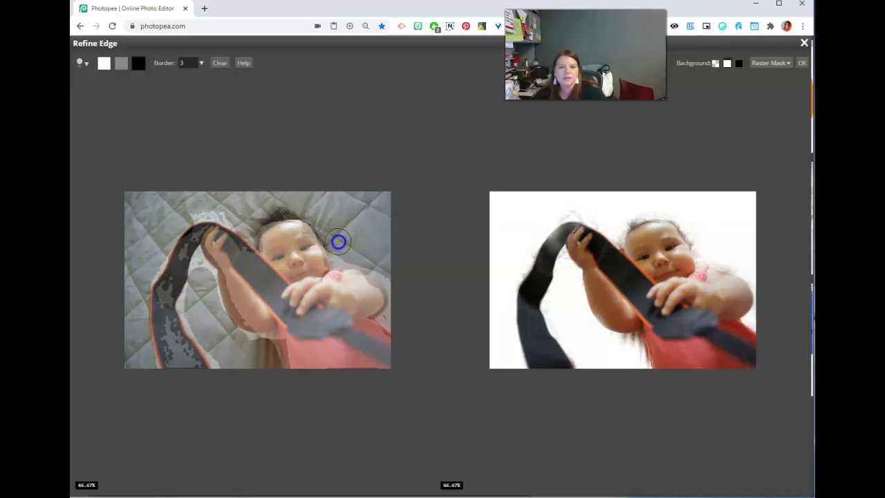
- Repaint the baby's hair and hairline gray to recover fine strands, and output the refined cutout as a raster mask
click(139, 61)
drag(253, 204, 264, 239)
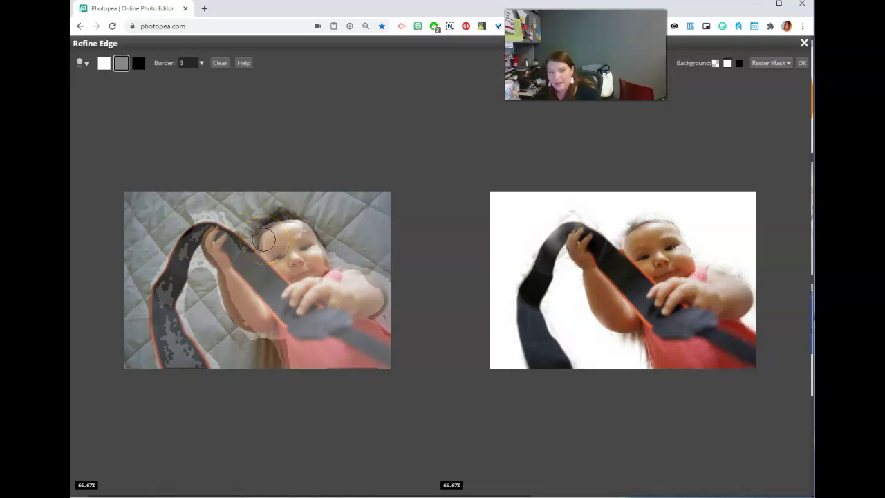
click(259, 228)
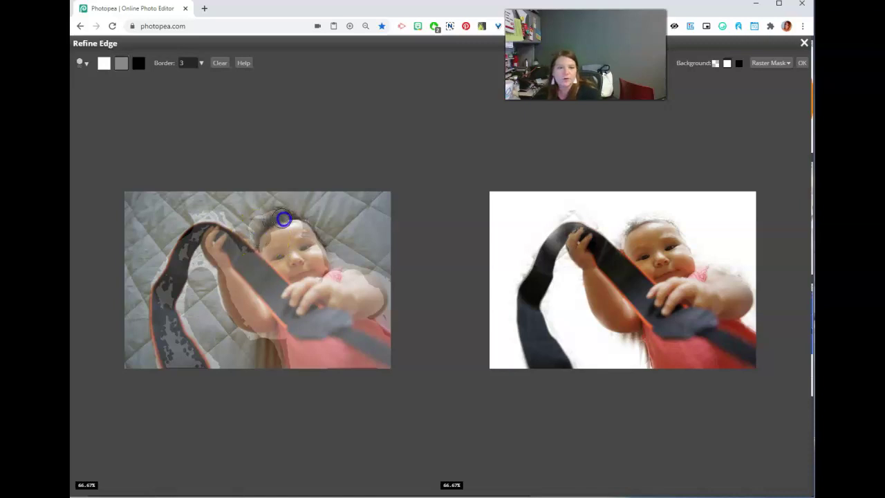
drag(317, 243, 319, 246)
drag(657, 207, 706, 250)
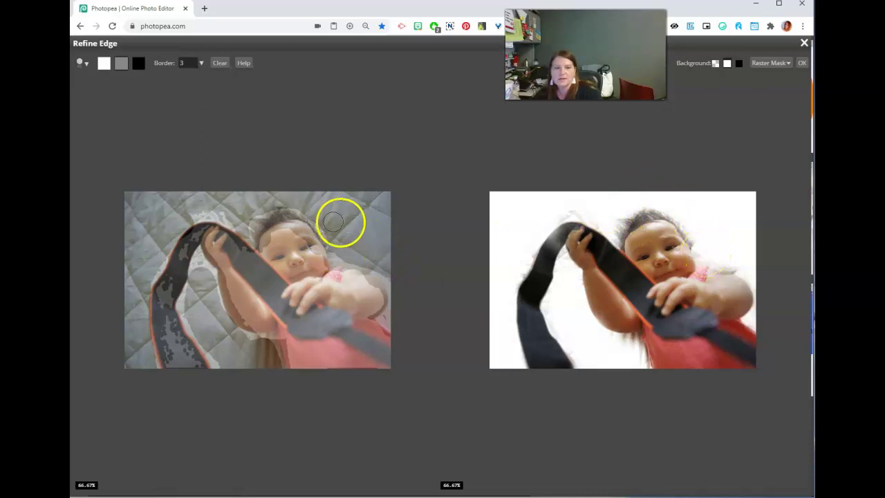
mouse_move(311, 223)
mouse_down()
mouse_move(310, 244)
mouse_move(382, 312)
mouse_move(355, 315)
mouse_move(371, 297)
mouse_move(371, 313)
mouse_move(382, 295)
mouse_move(367, 300)
mouse_move(368, 249)
mouse_move(285, 233)
mouse_move(263, 217)
mouse_move(310, 224)
mouse_move(316, 245)
mouse_up()
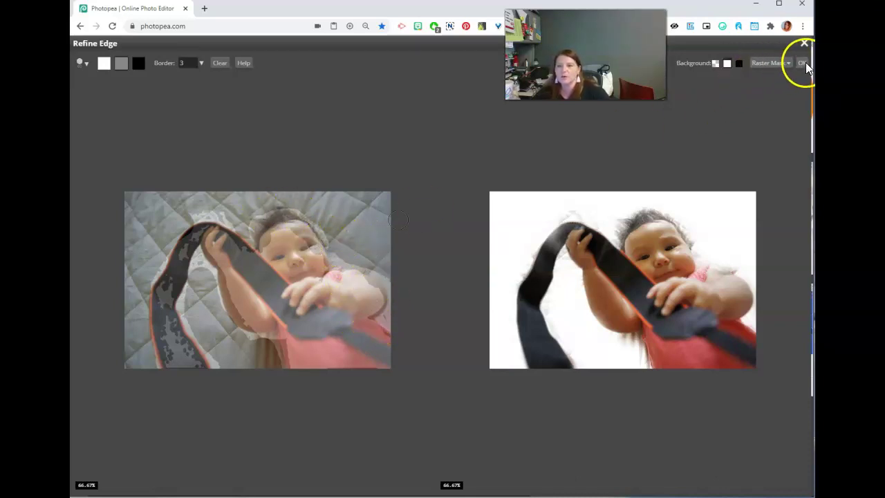
click(800, 62)
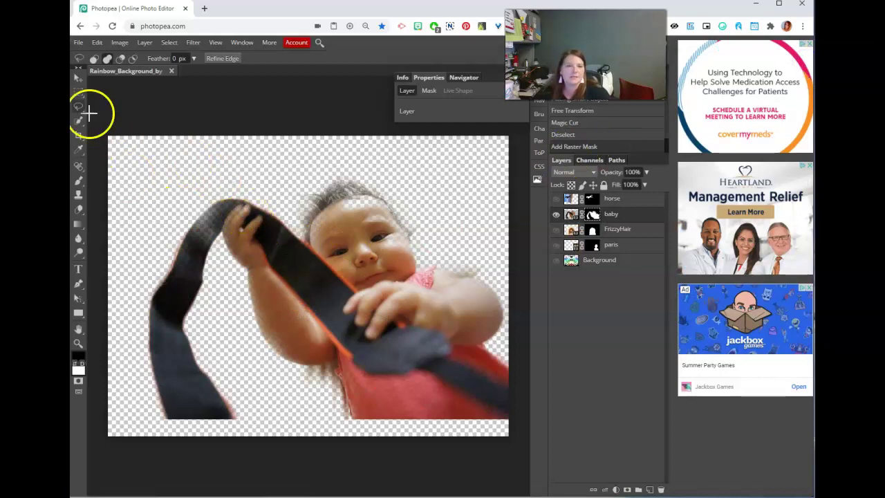
- Brush white on the baby layer's mask to restore the faded parts of the face, strap and dress
click(80, 182)
click(371, 201)
key(ctrl+z)
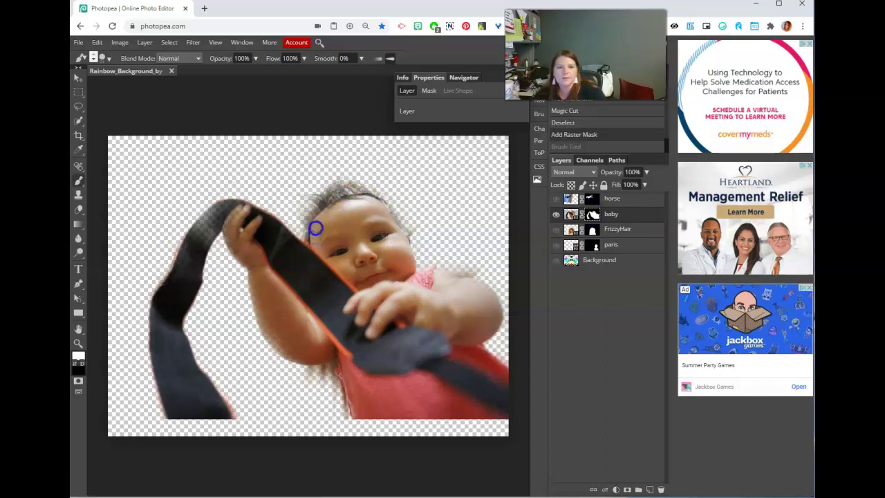
mouse_move(316, 234)
mouse_down()
mouse_move(335, 271)
mouse_move(404, 296)
mouse_move(388, 360)
mouse_up()
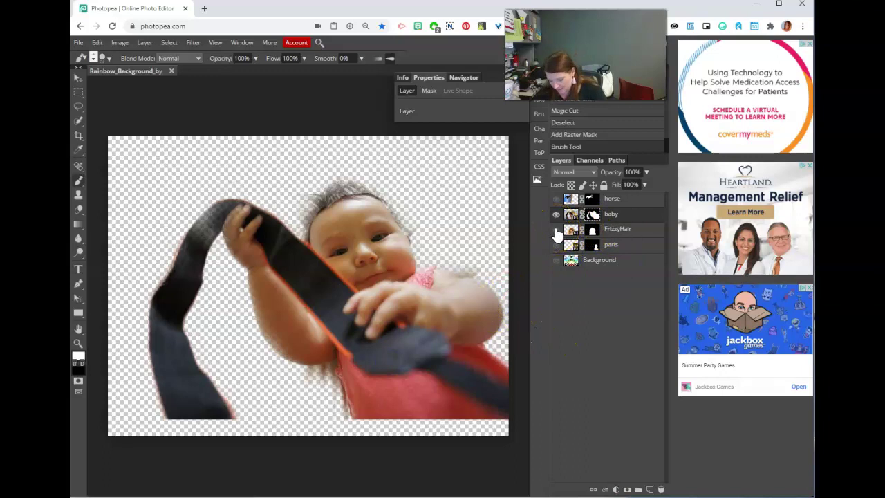
- Scale the baby layer to 54.75% and place it in the canvas's lower-left corner
key(ctrl+t)
click(506, 151)
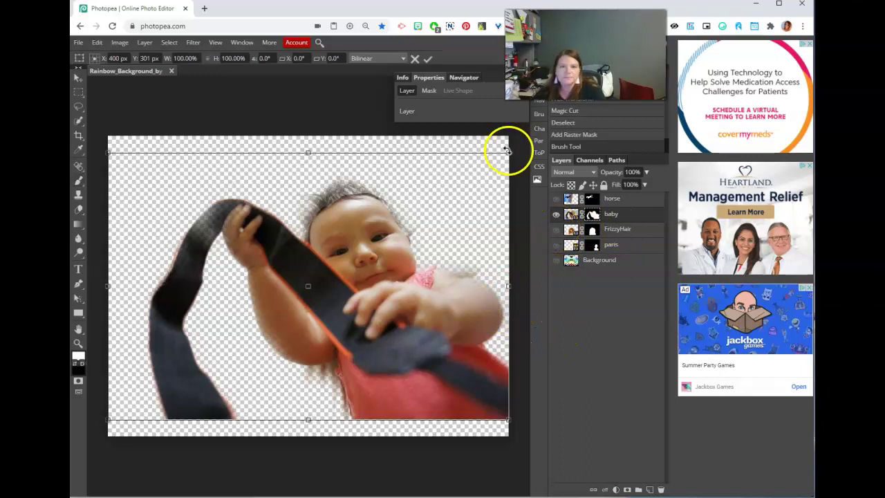
drag(508, 151, 231, 422)
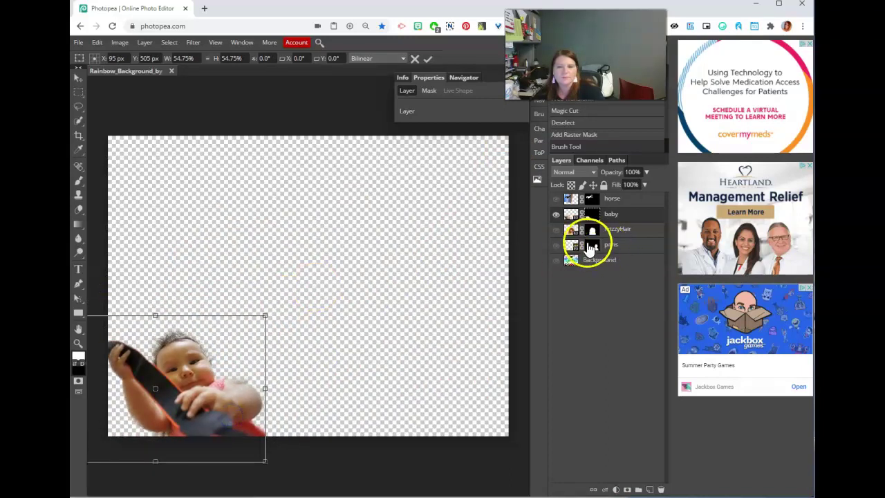
click(429, 58)
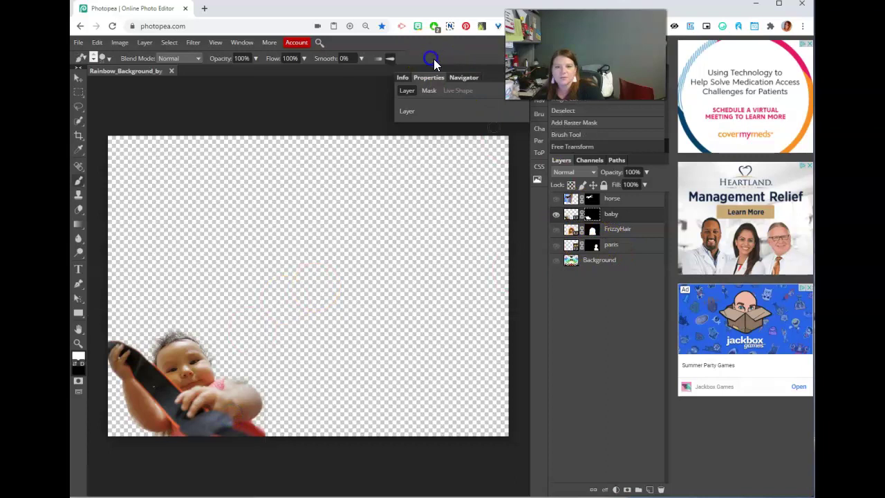
- Show the FrizzyHair, paris, Background and horse layers together with the baby
click(556, 229)
click(556, 245)
click(555, 260)
click(556, 199)
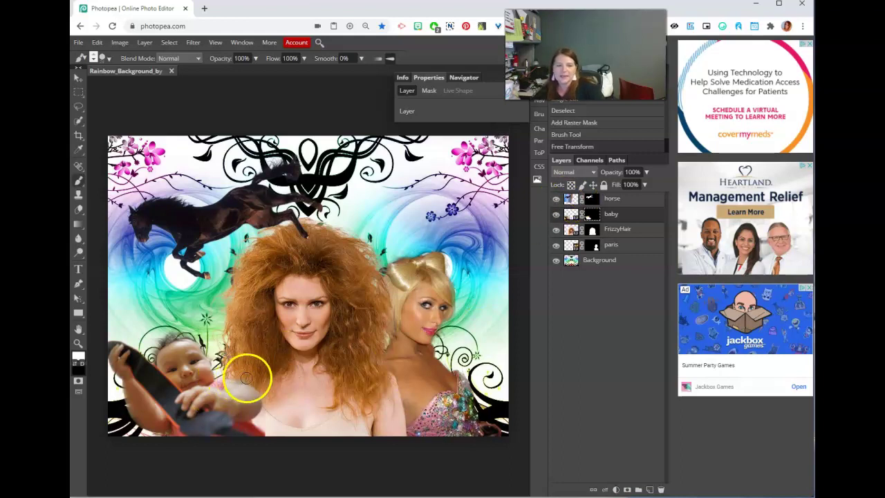
- Try a white brush stroke across the baby's near arm and dress on the mask, and undo it
mouse_move(252, 413)
mouse_down()
mouse_move(191, 421)
mouse_move(205, 426)
mouse_move(196, 400)
mouse_move(140, 382)
mouse_up()
key(ctrl+z)
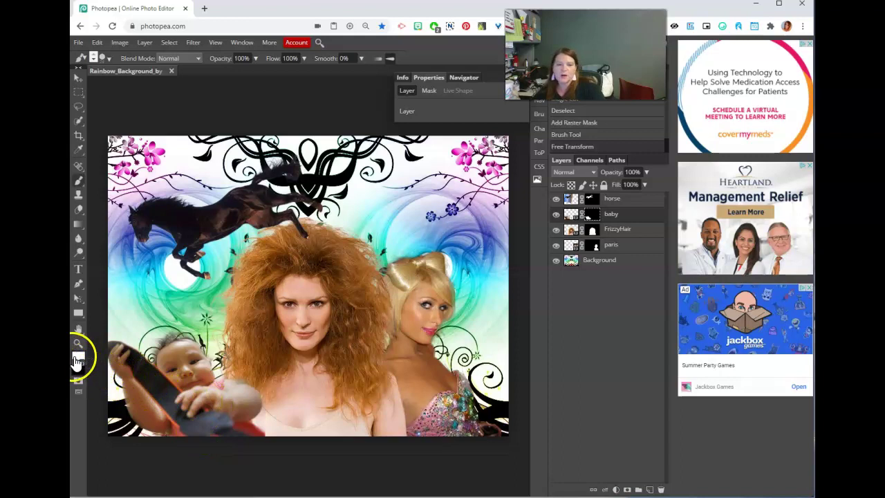